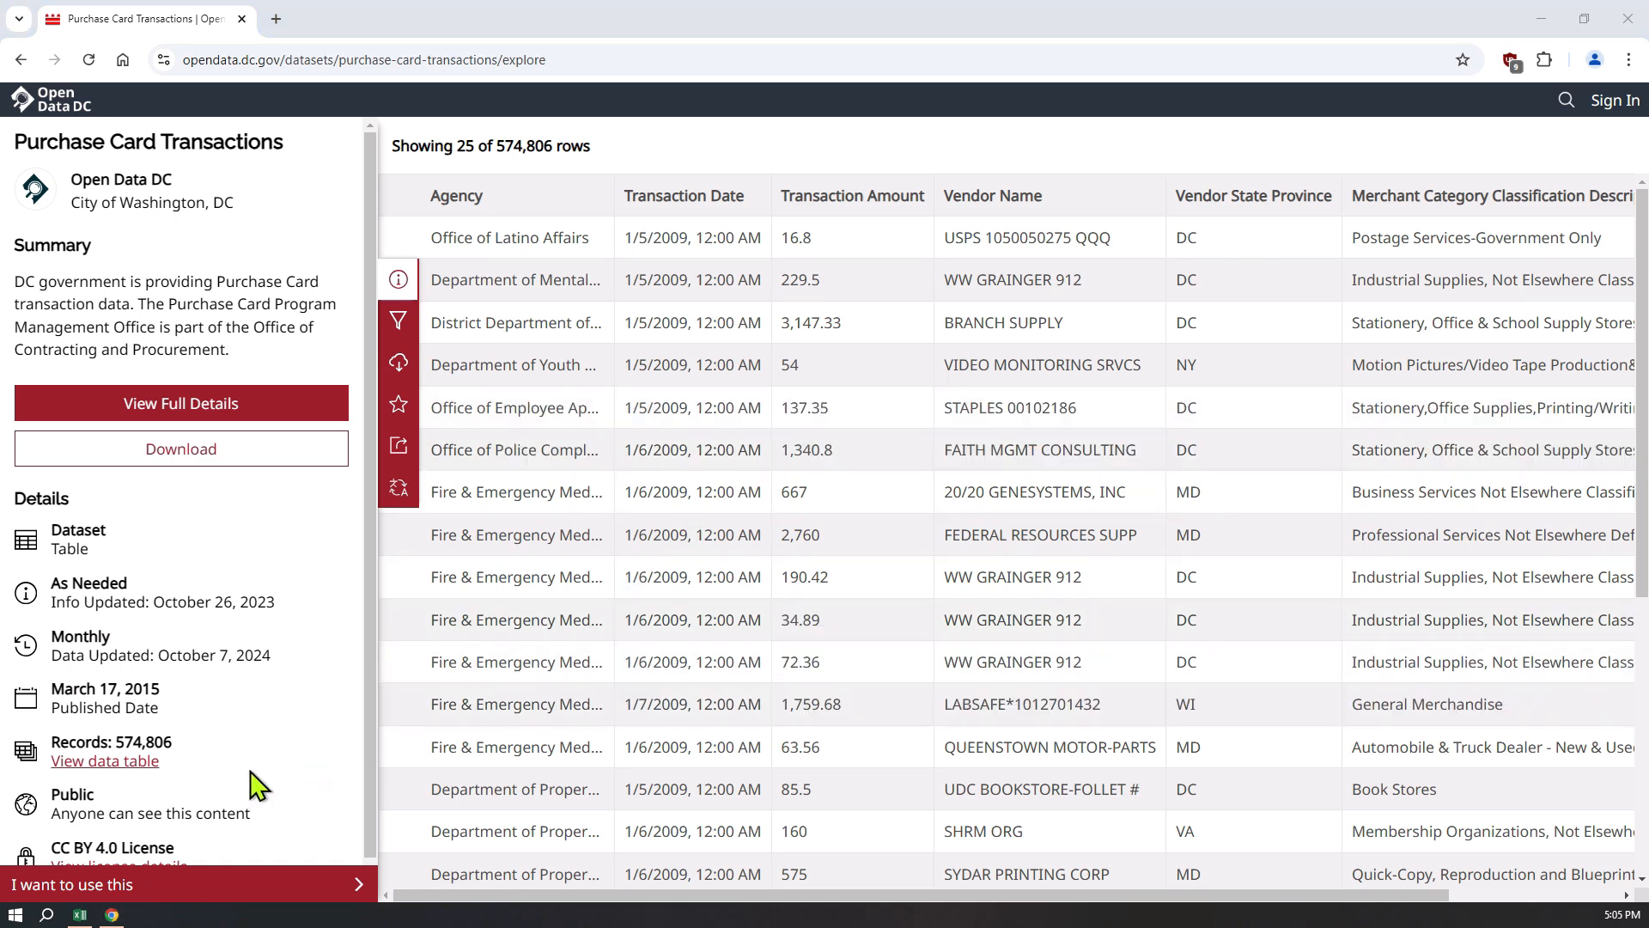
Examine the columns of the Purchase Card Transactions dataset on the Open Data DC page, and close the browser to return to Excel
{"action": "triple_click", "coordinate": [202, 766]}
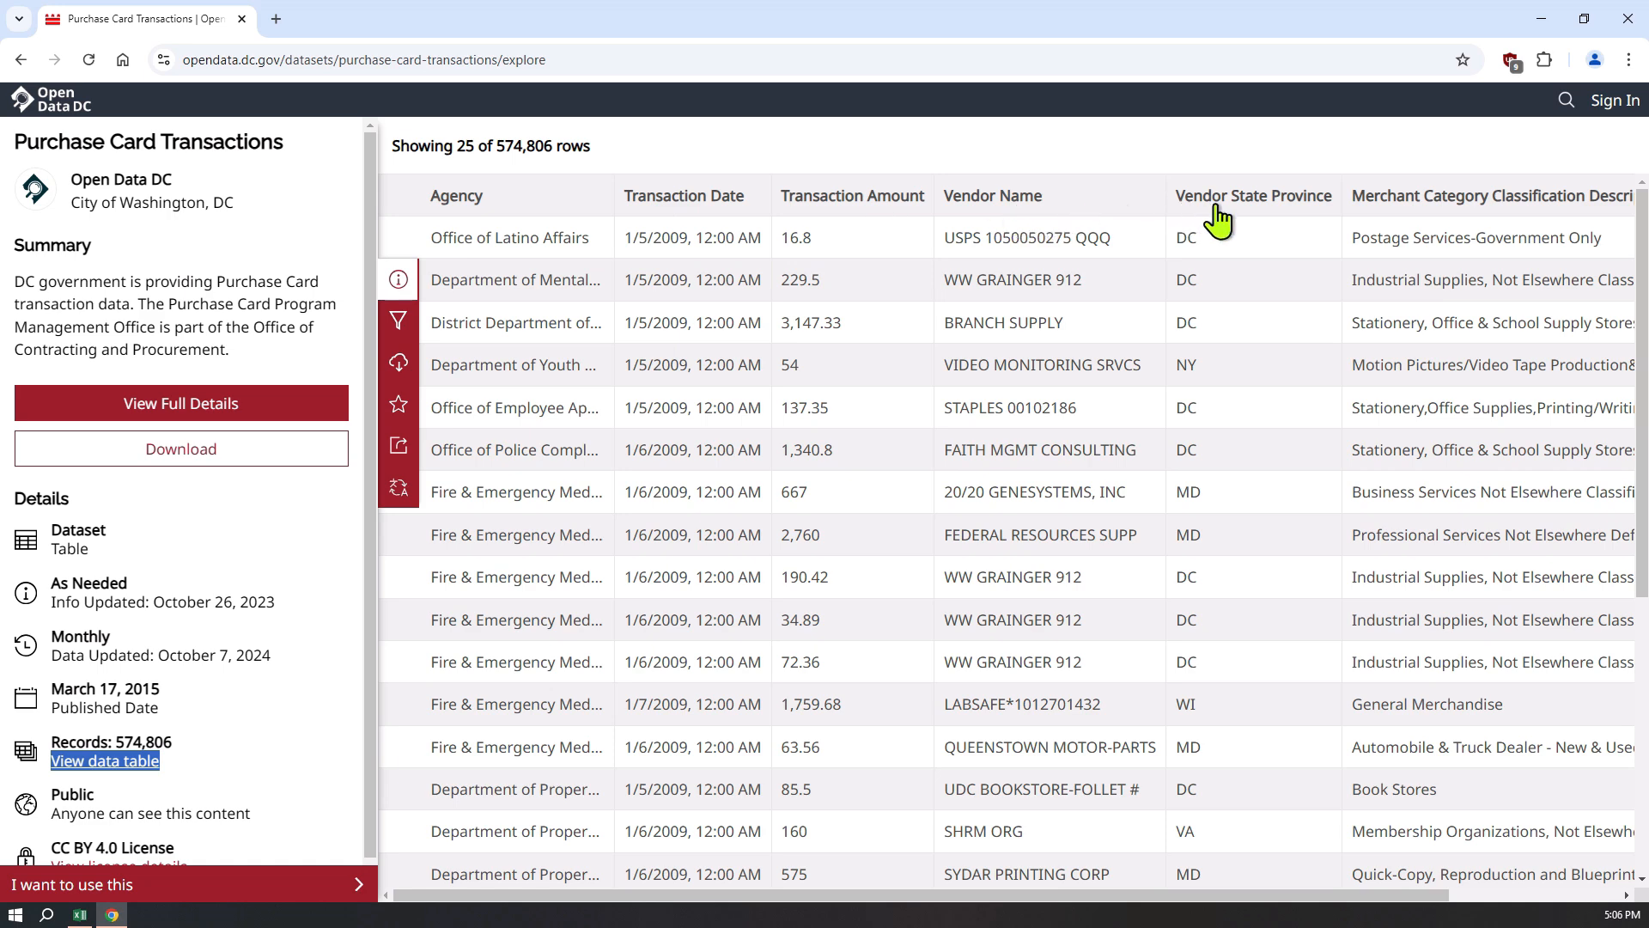
{"action": "left_click_drag", "start_coordinate": [919, 896], "coordinate": [1116, 920]}
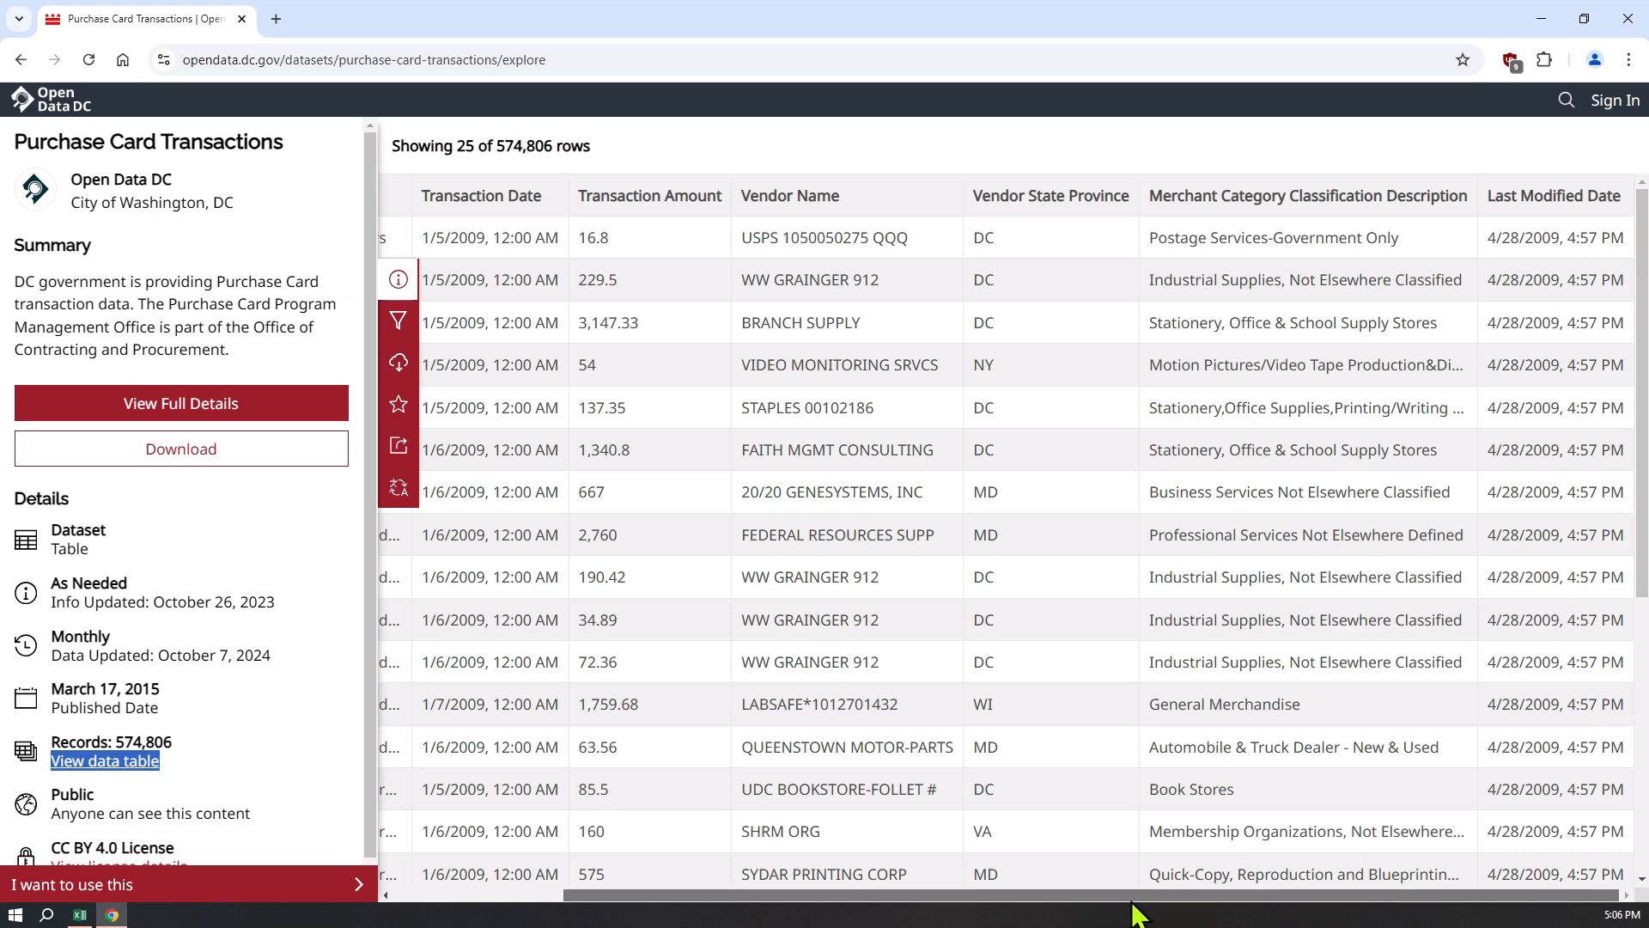
{"action": "left_click_drag", "start_coordinate": [1093, 895], "coordinate": [910, 897]}
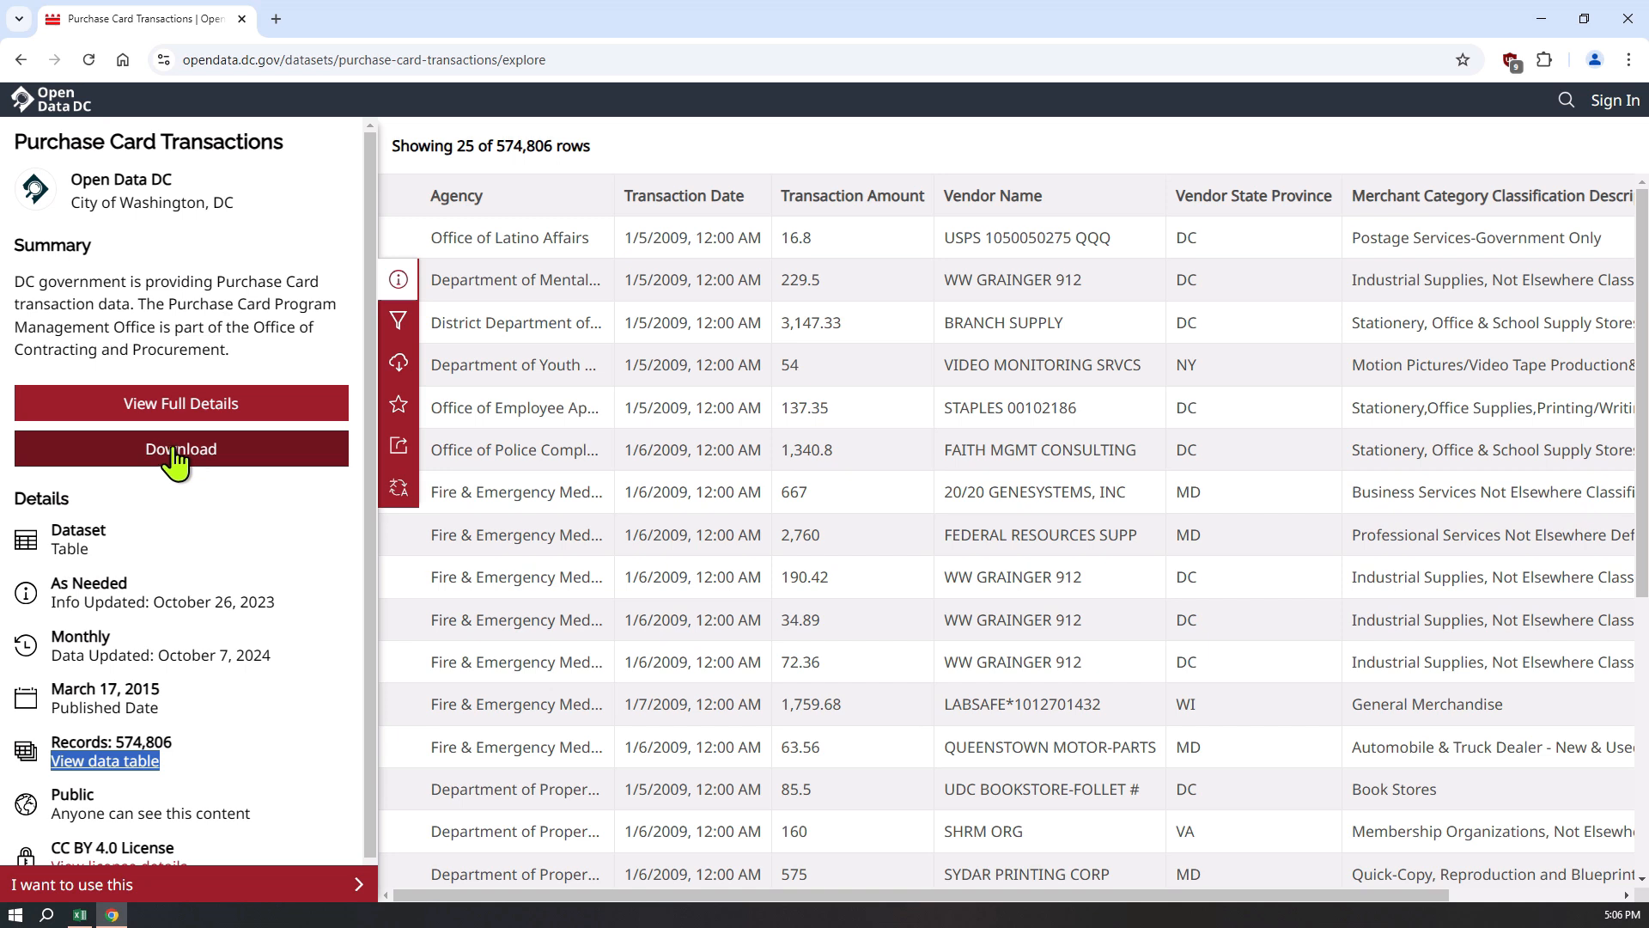
{"action": "left_click", "coordinate": [1637, 19]}
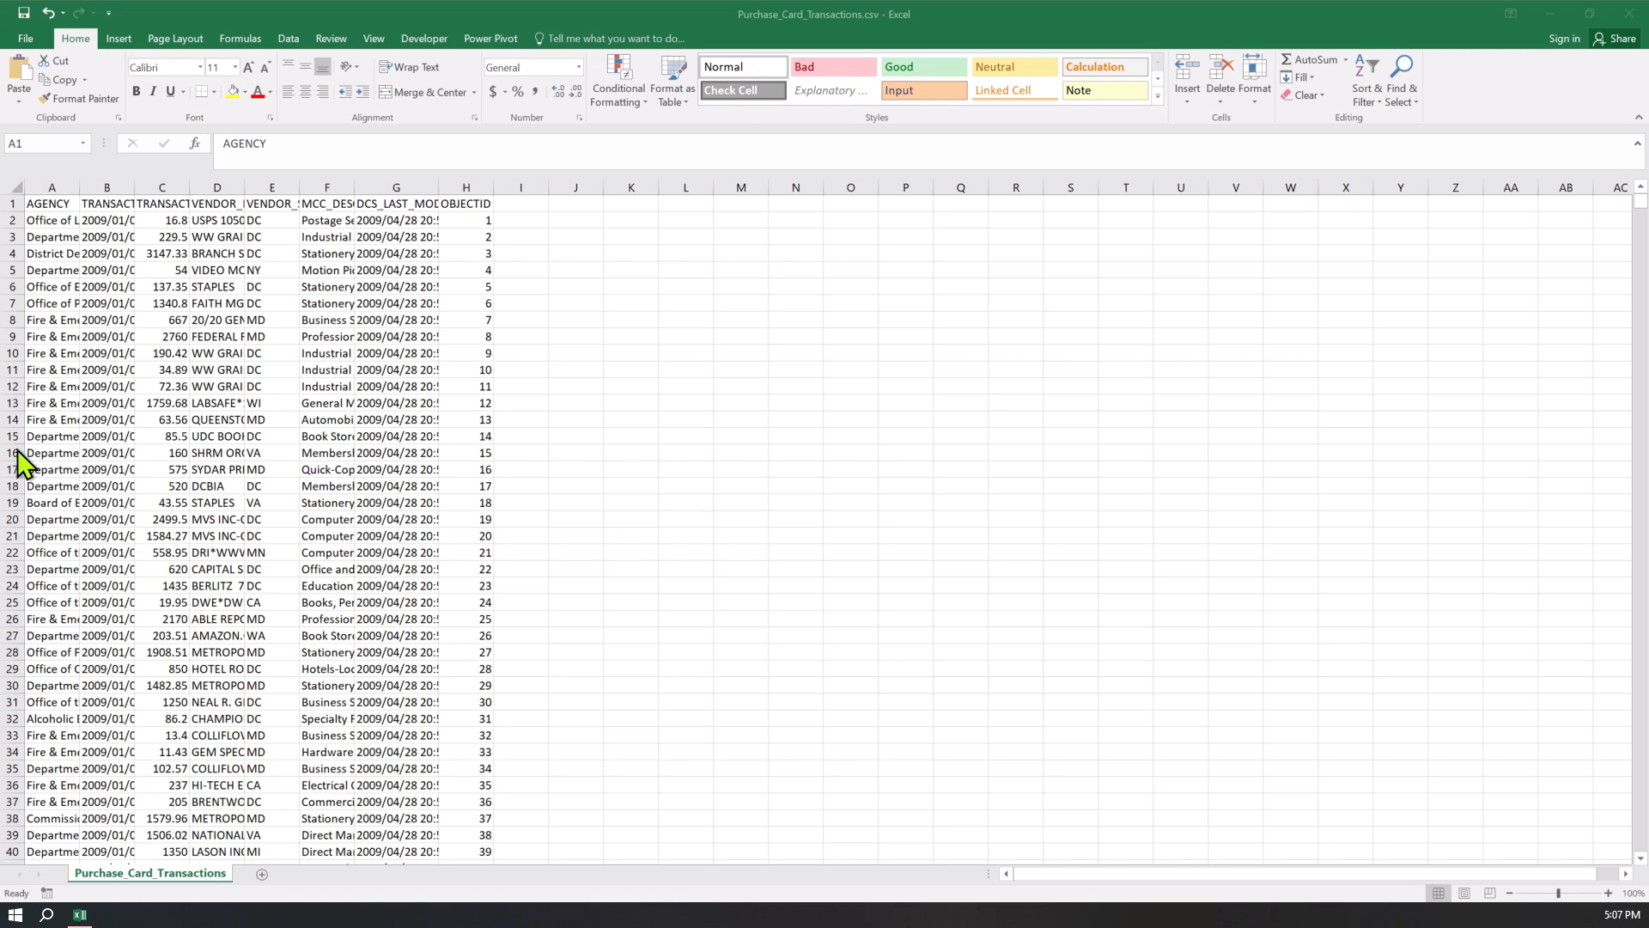
Convert the purchase card data in A1:H574807 into a table with headers
{"action": "left_click", "coordinate": [164, 178]}
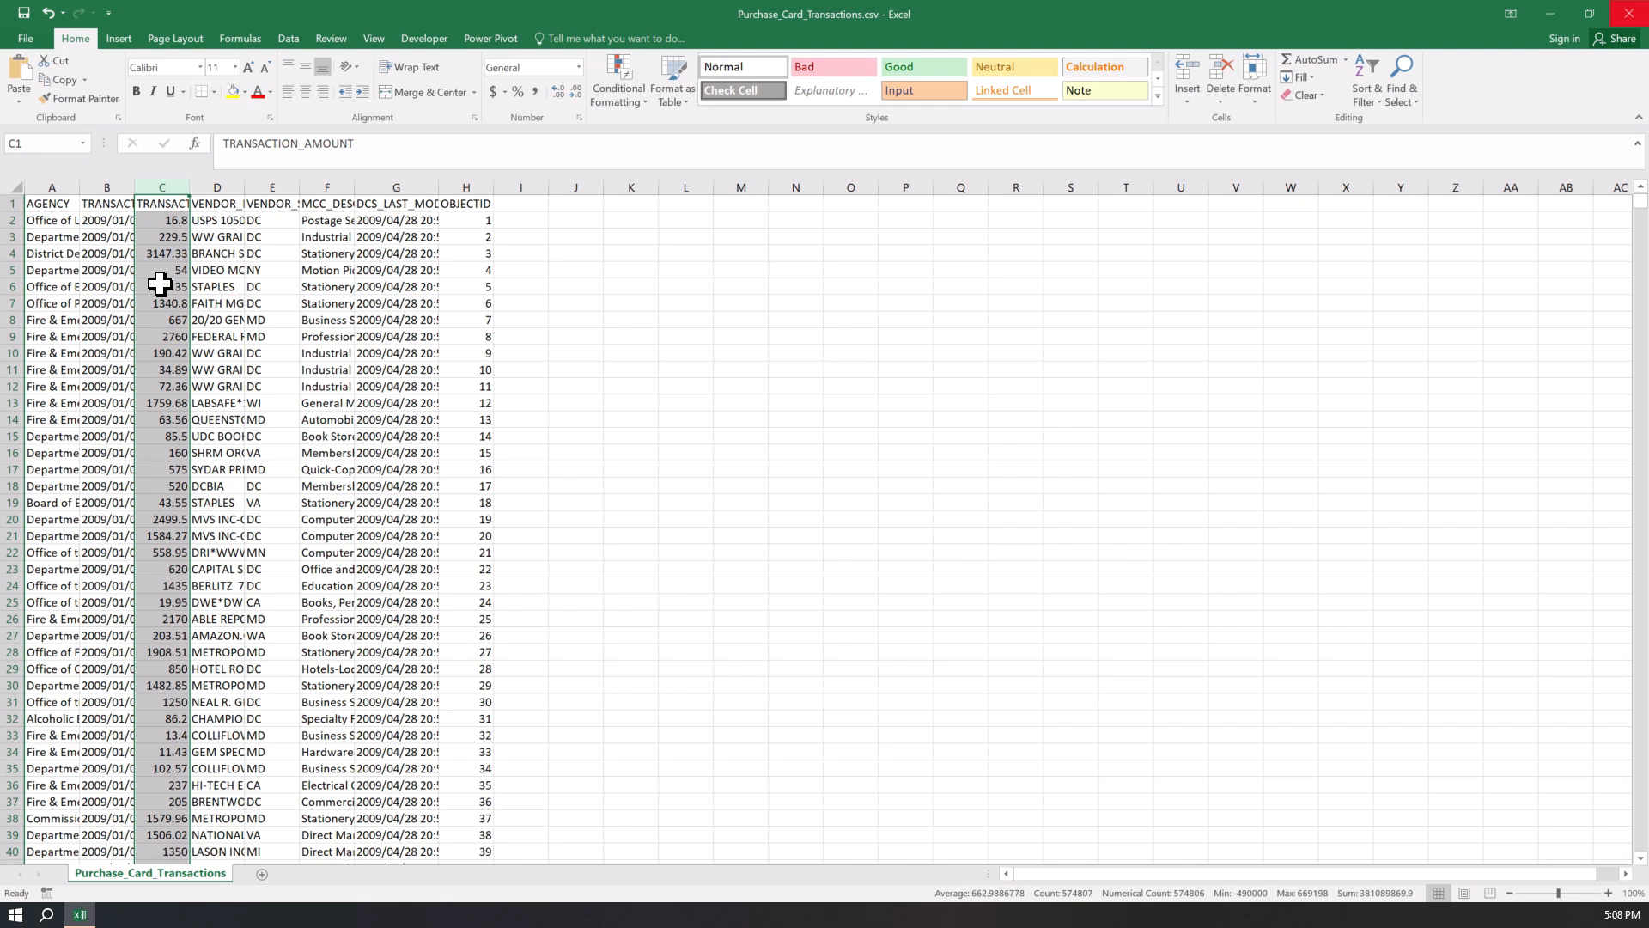
{"action": "left_click", "coordinate": [289, 39]}
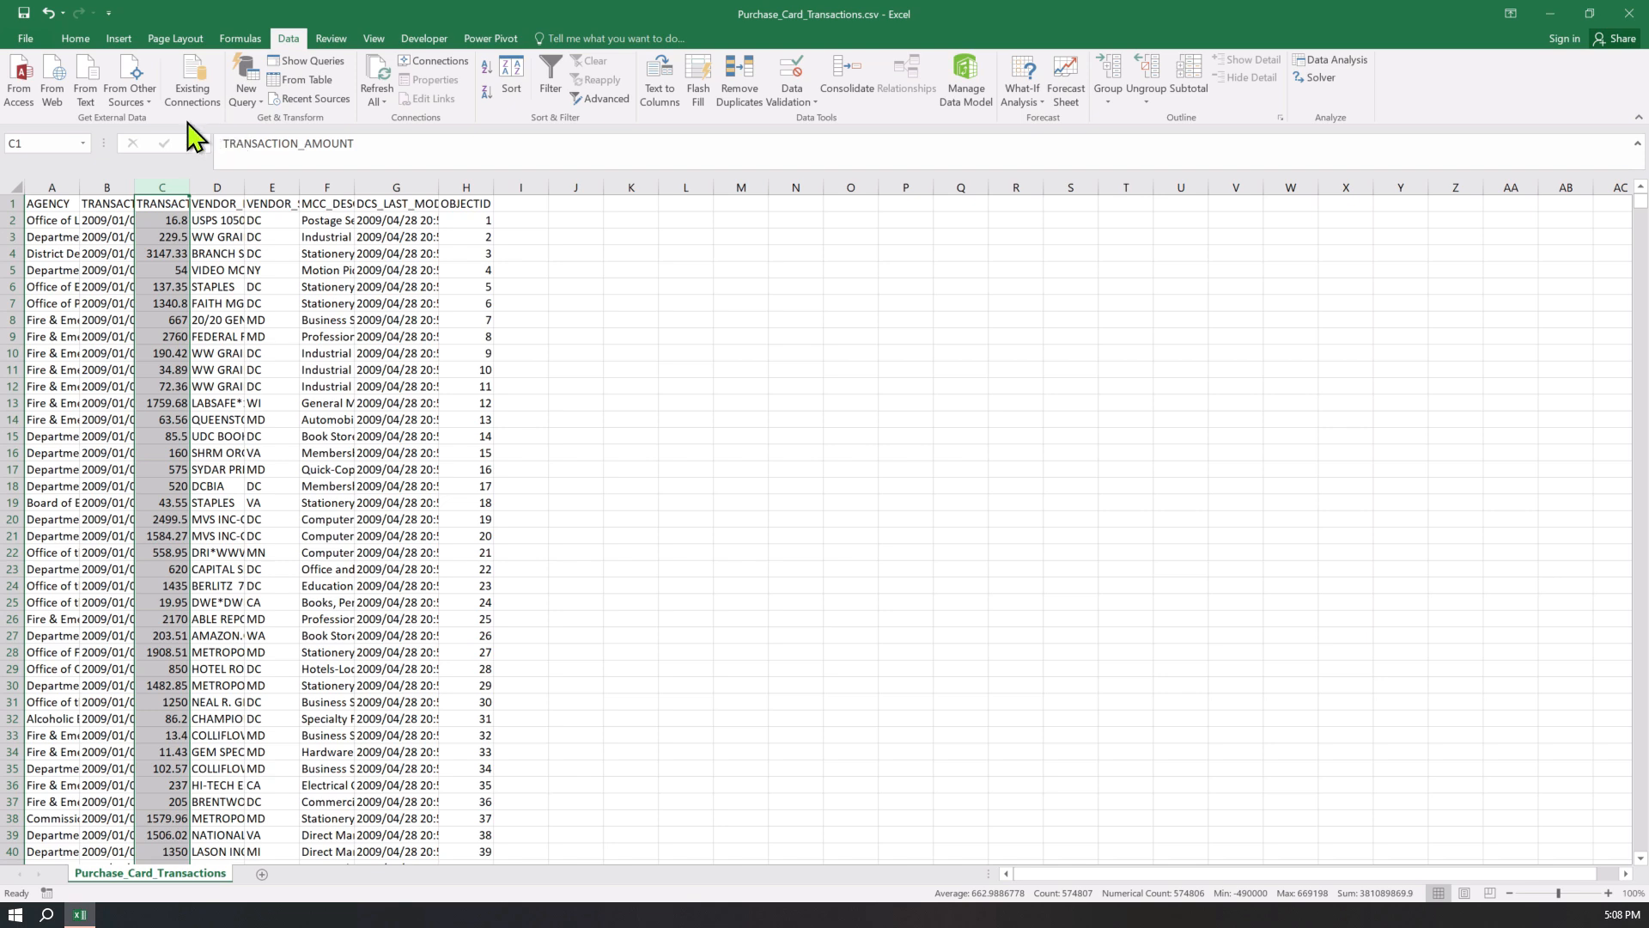
{"action": "left_click", "coordinate": [118, 38]}
{"action": "left_click", "coordinate": [139, 78]}
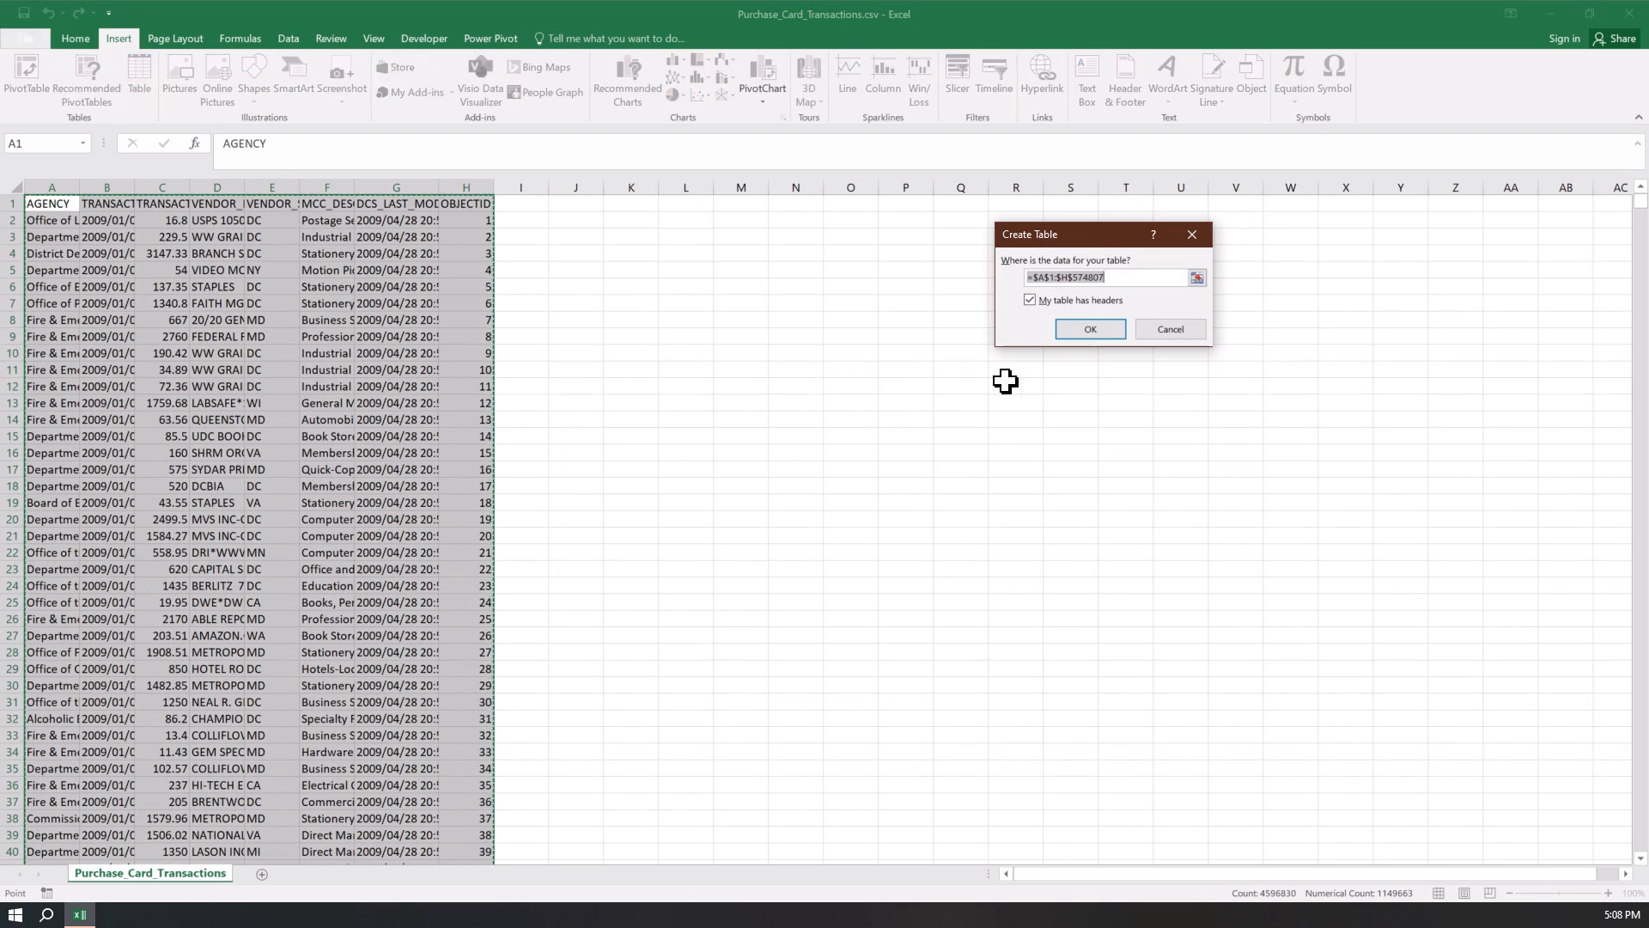
{"action": "left_click", "coordinate": [1093, 330]}
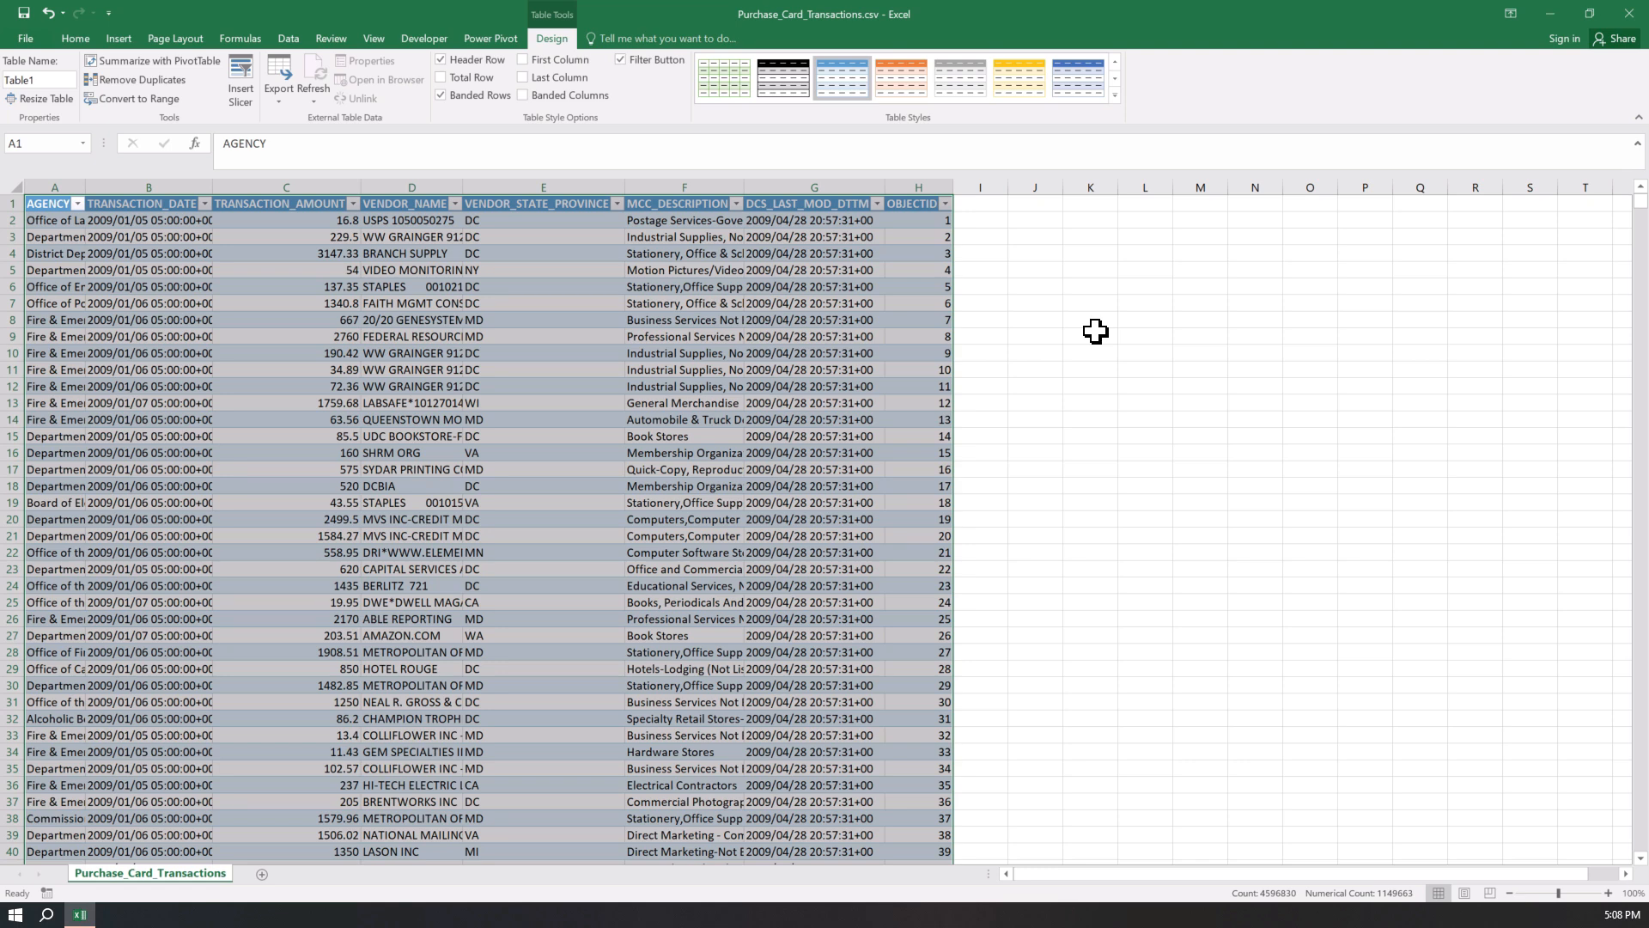
Add a new table column headed "Leading Digit" in cell I1, directly after OBJECTID
{"action": "left_click", "coordinate": [974, 203]}
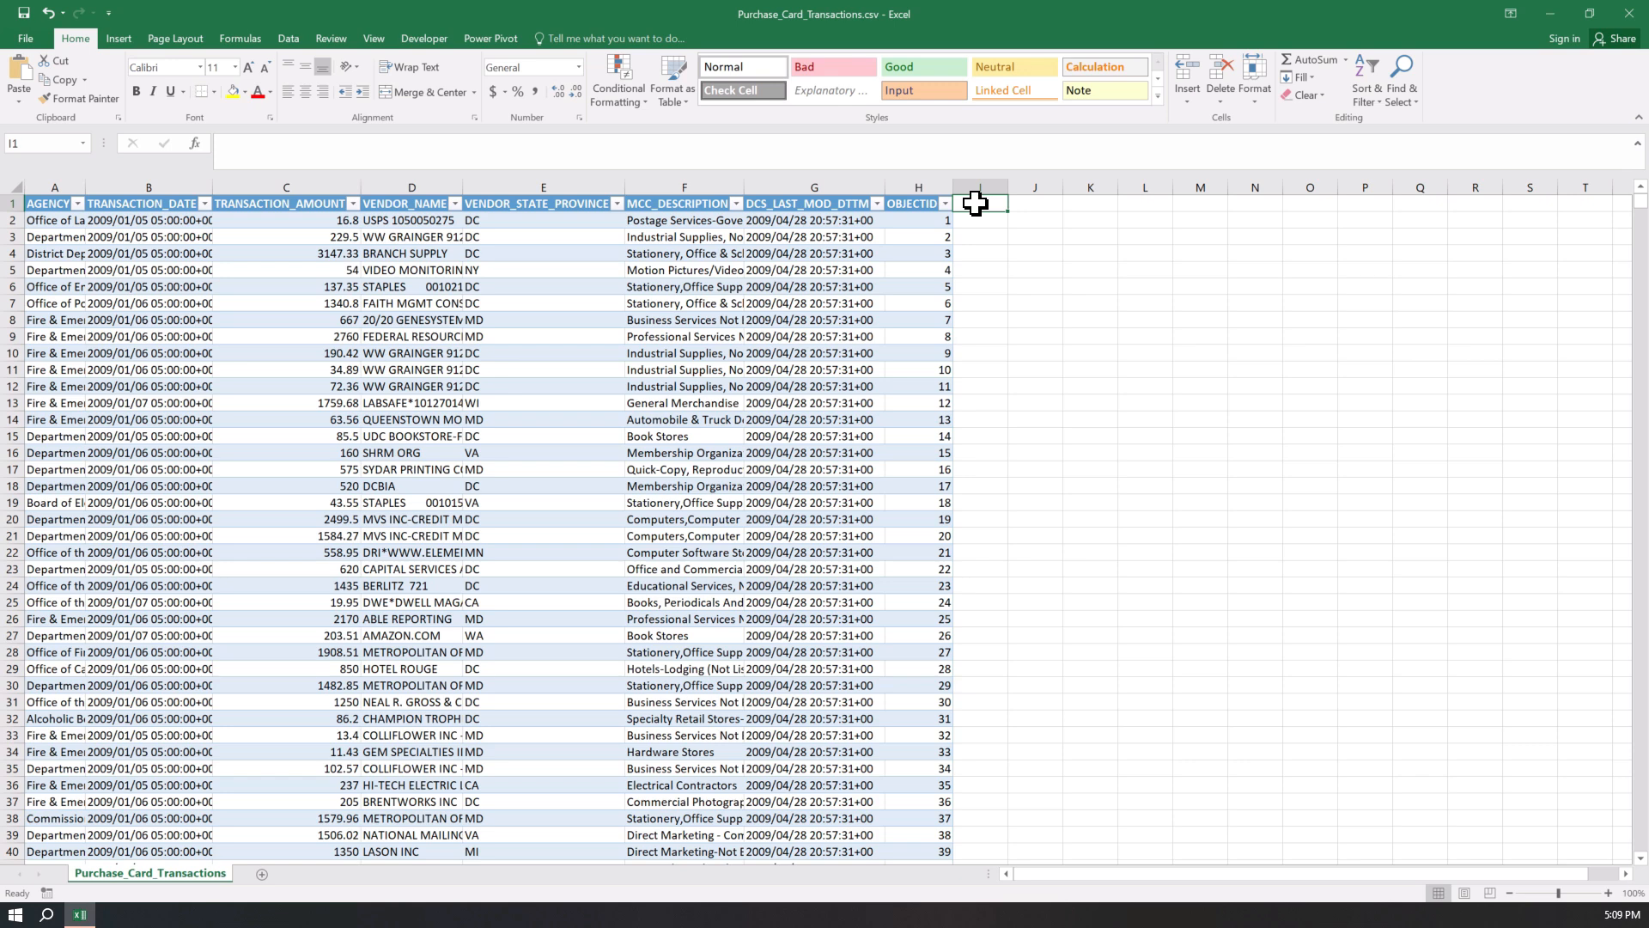
{"action": "type", "text": "Leading"}
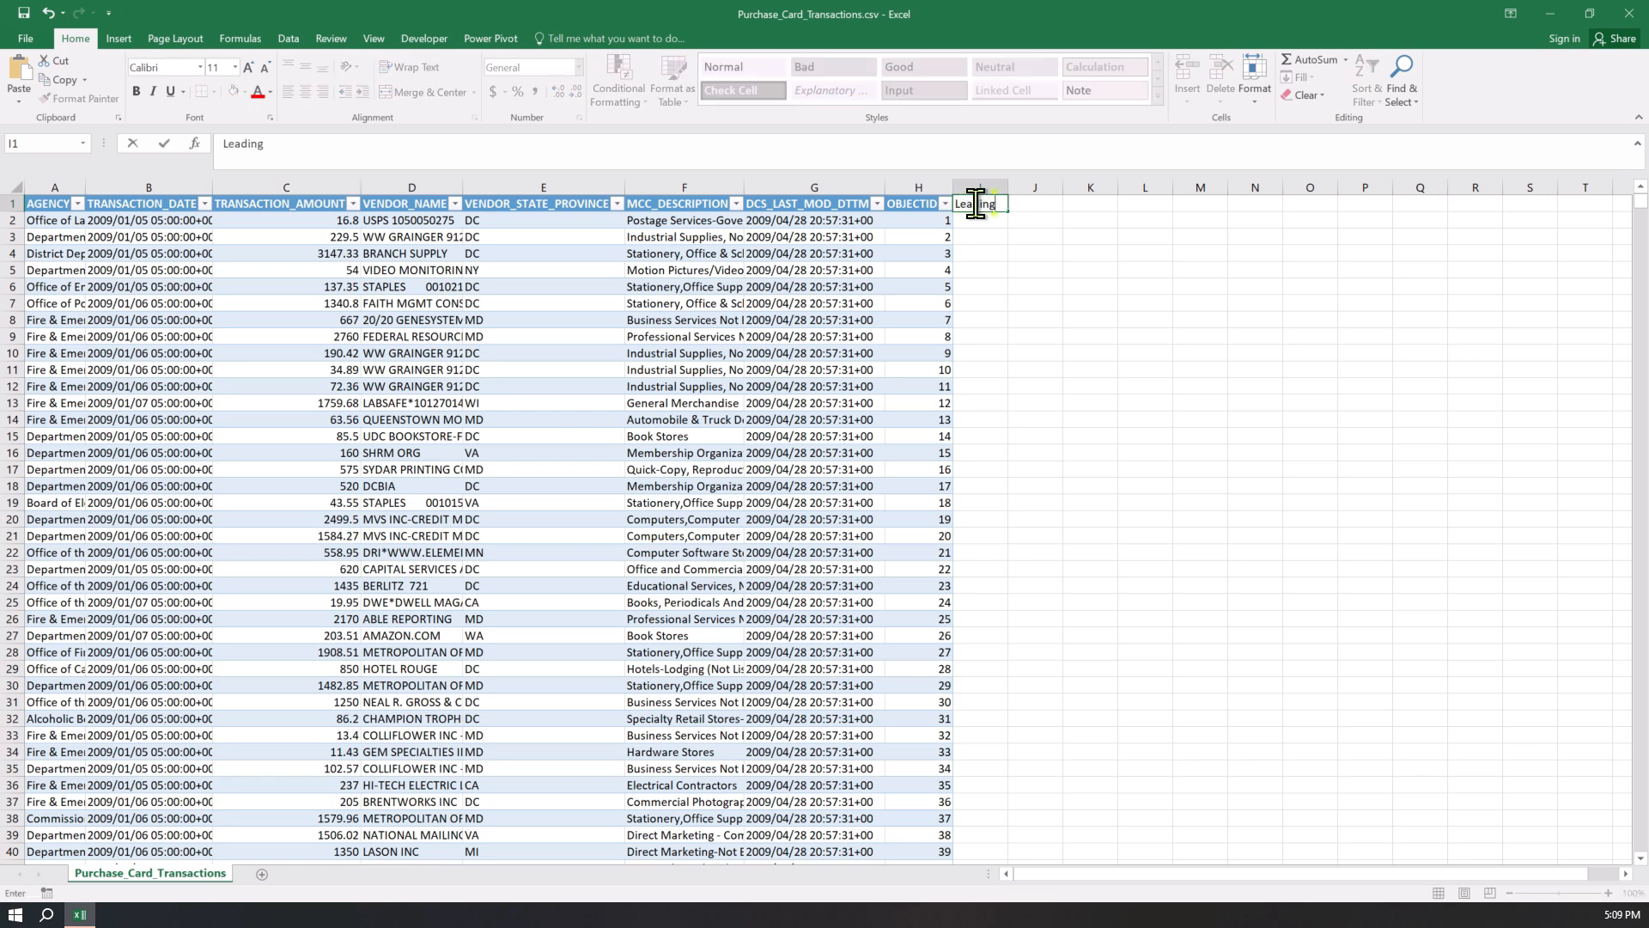
{"action": "type", "text": " DIgit"}
{"action": "key", "text": "Return"}
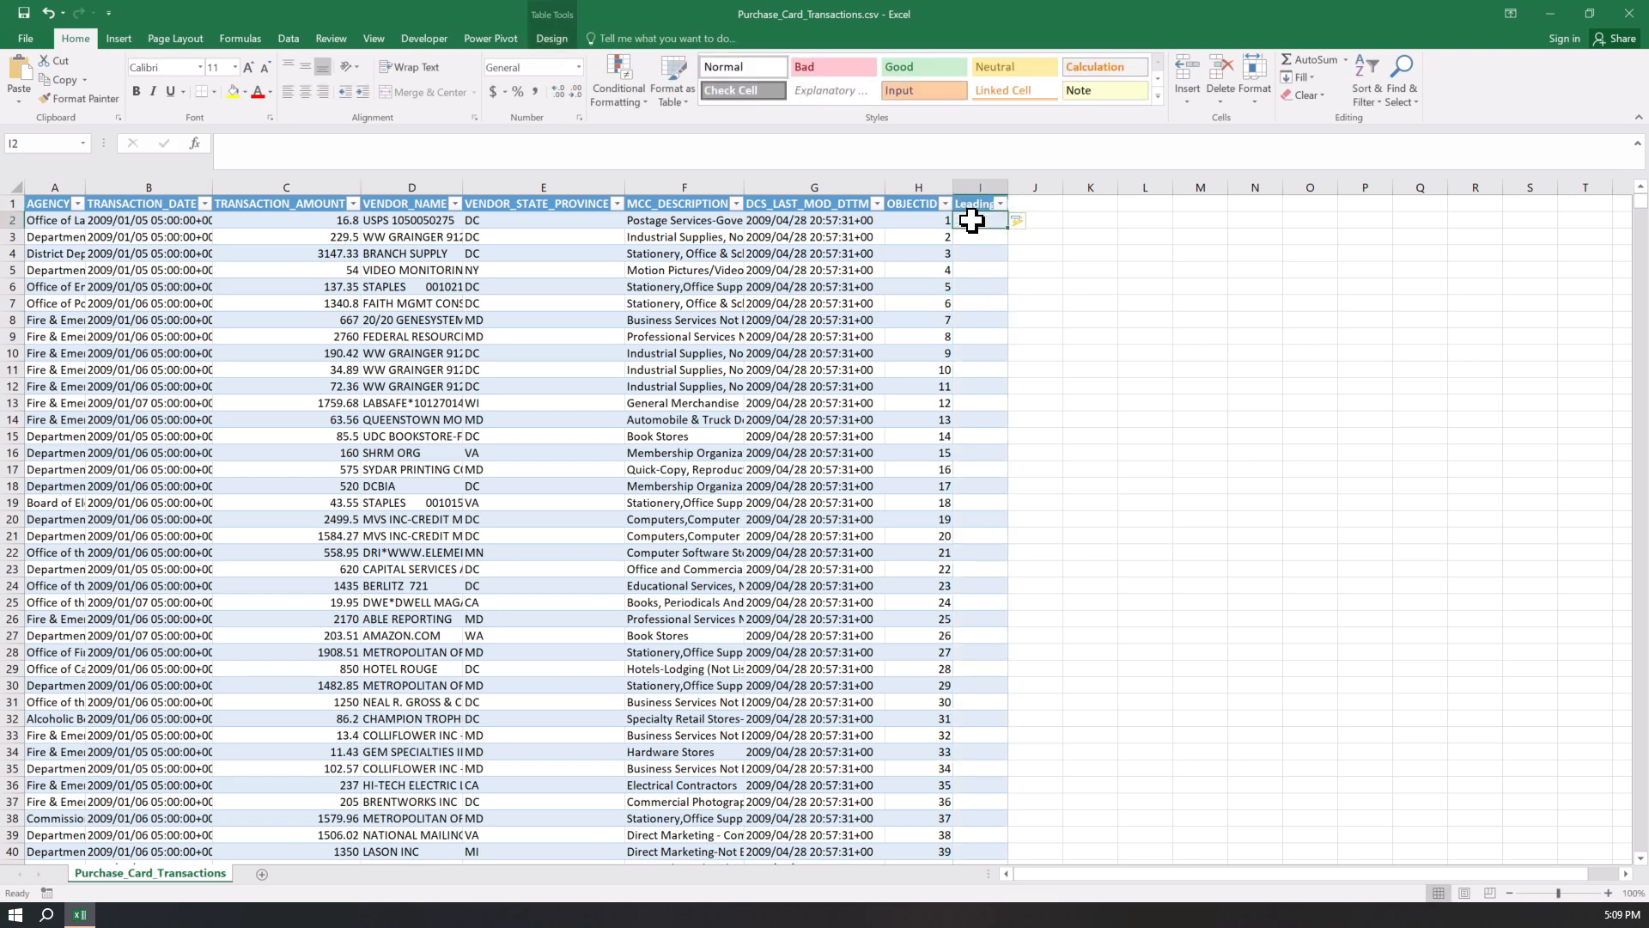
Fill the Leading Digit column with the formula =LEFT([@[TRANSACTION_AMOUNT]],1), starting in cell I2
{"action": "left_click", "coordinate": [267, 148]}
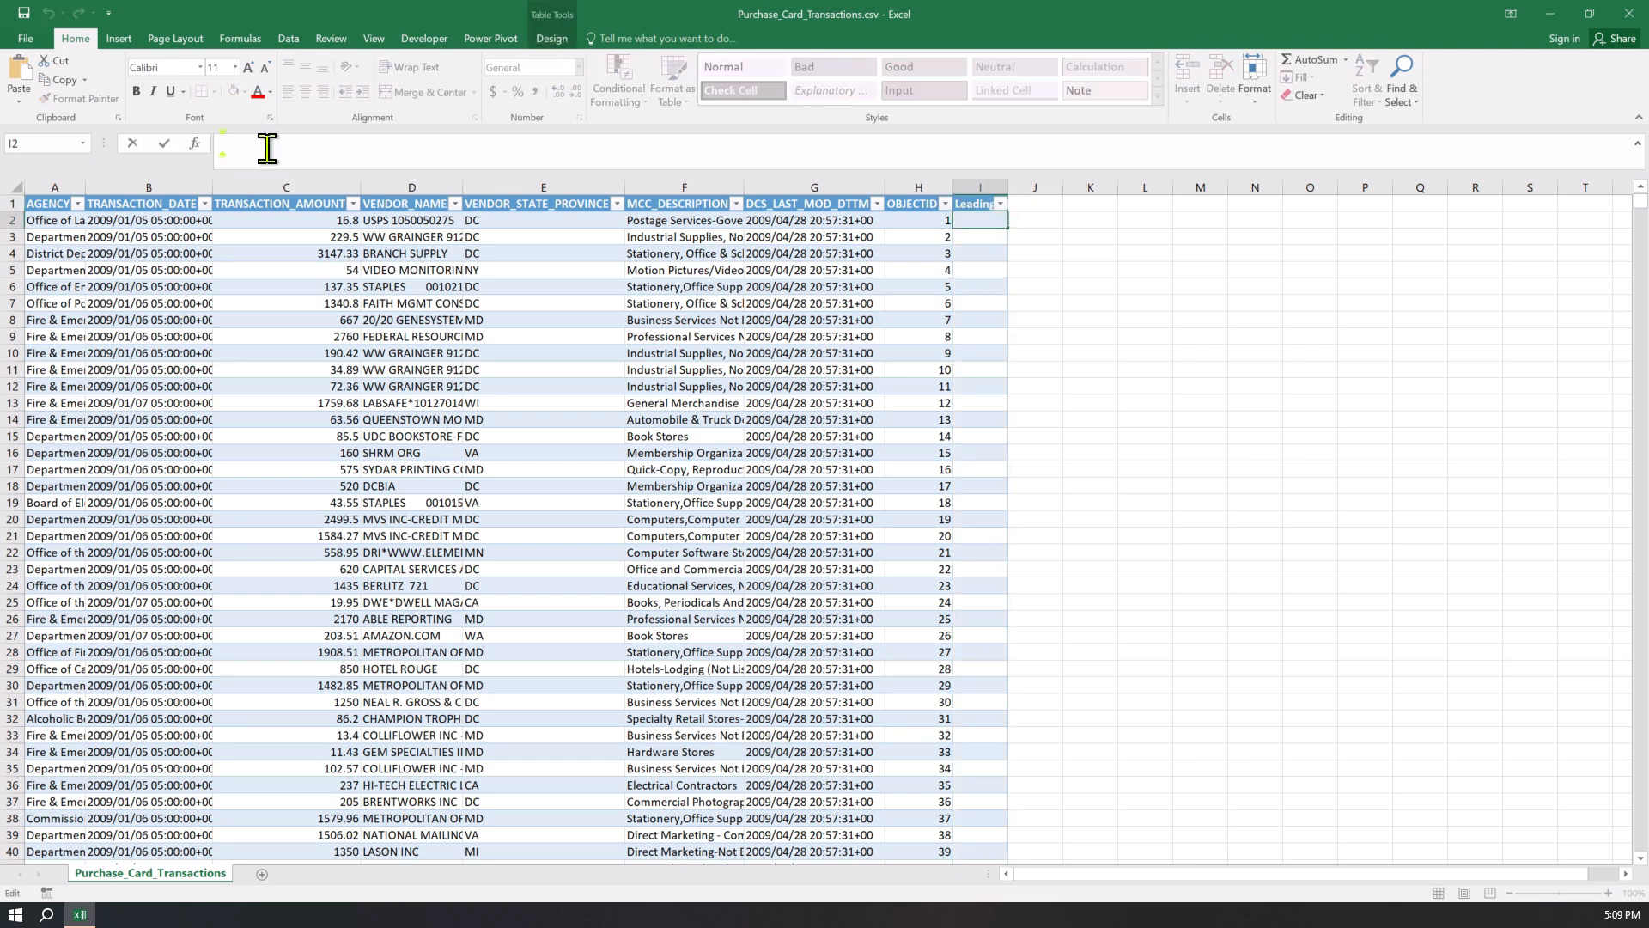
{"action": "type", "text": "=lef"}
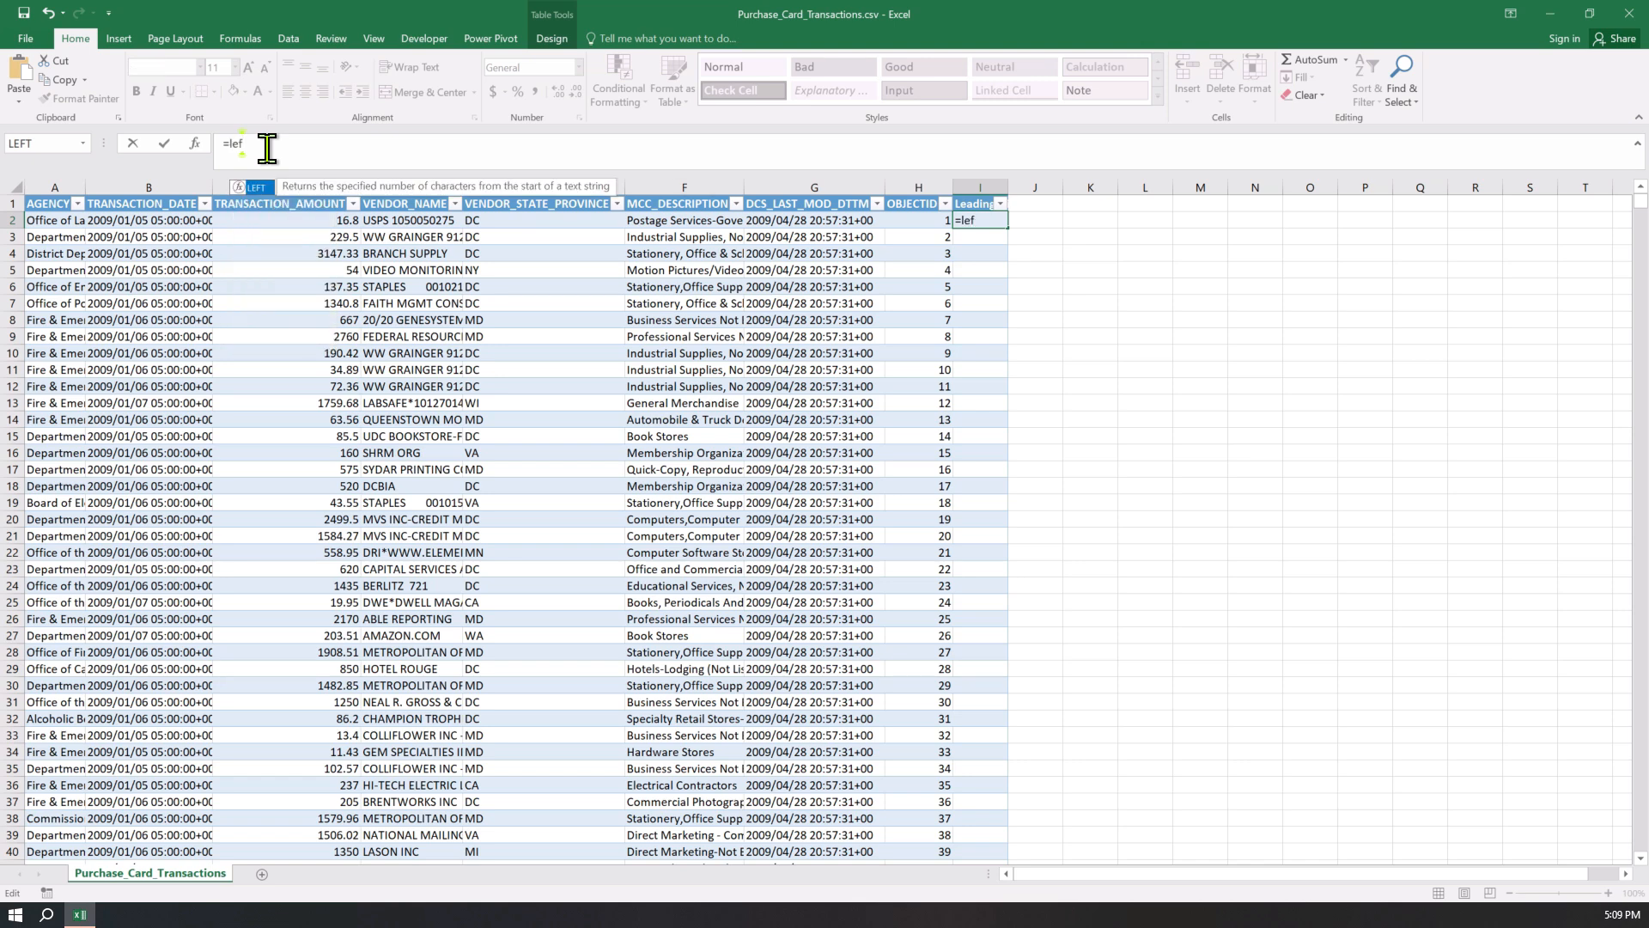
{"action": "key", "text": "Tab"}
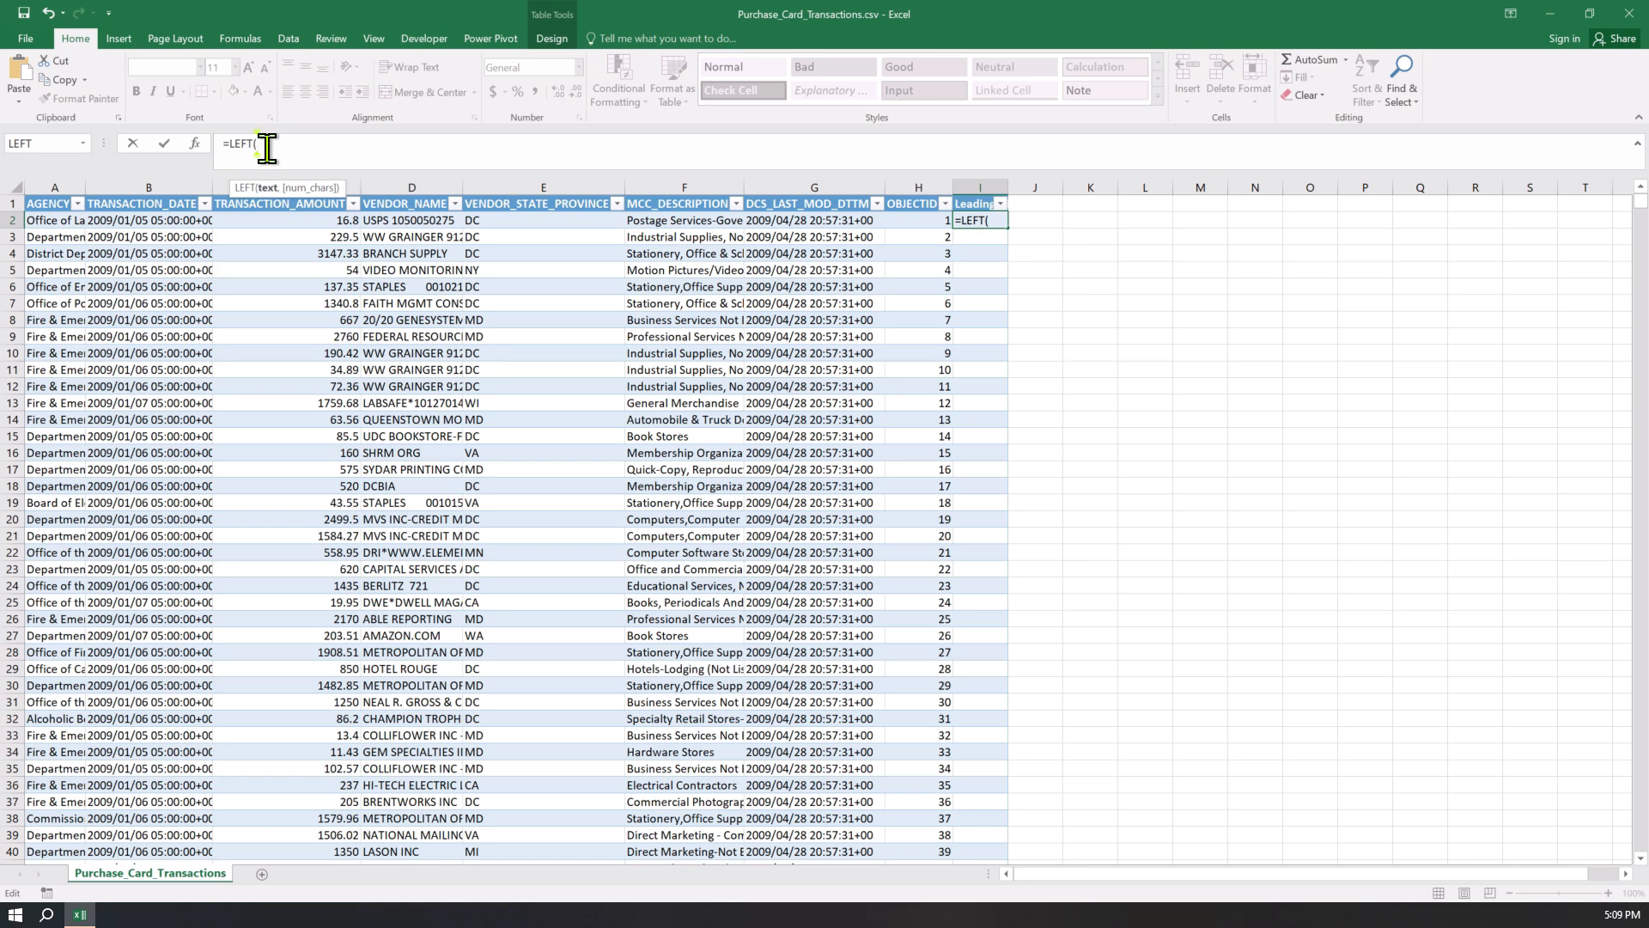
{"action": "left_click", "coordinate": [287, 222]}
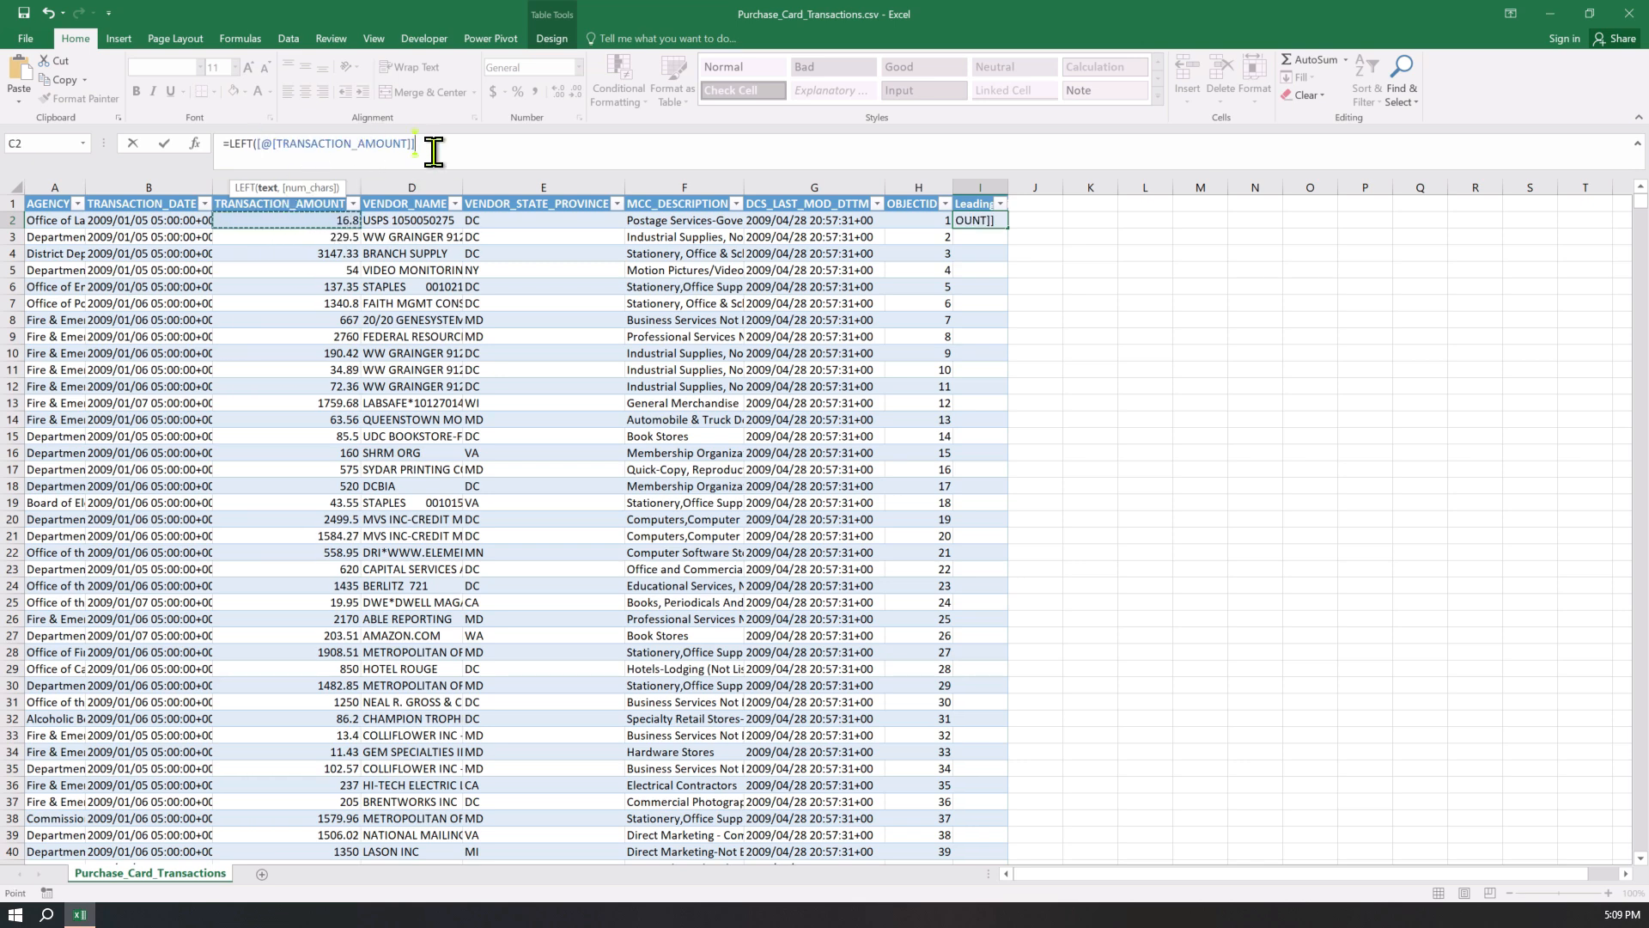
{"action": "type", "text": ",1)"}
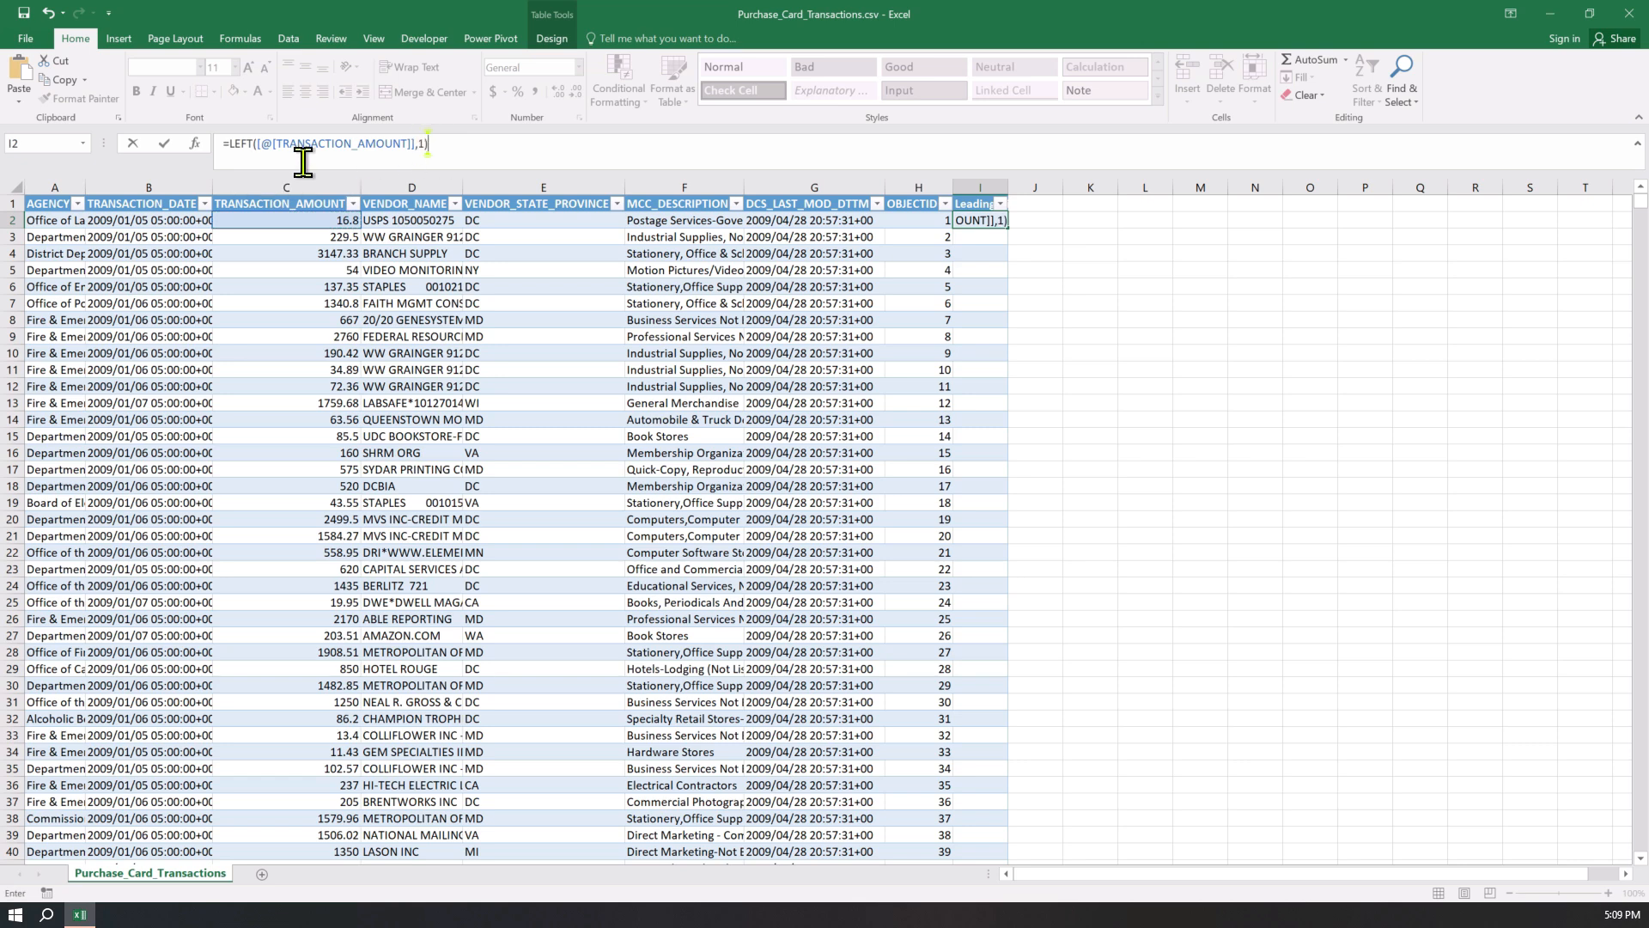
{"action": "left_click", "coordinate": [166, 144]}
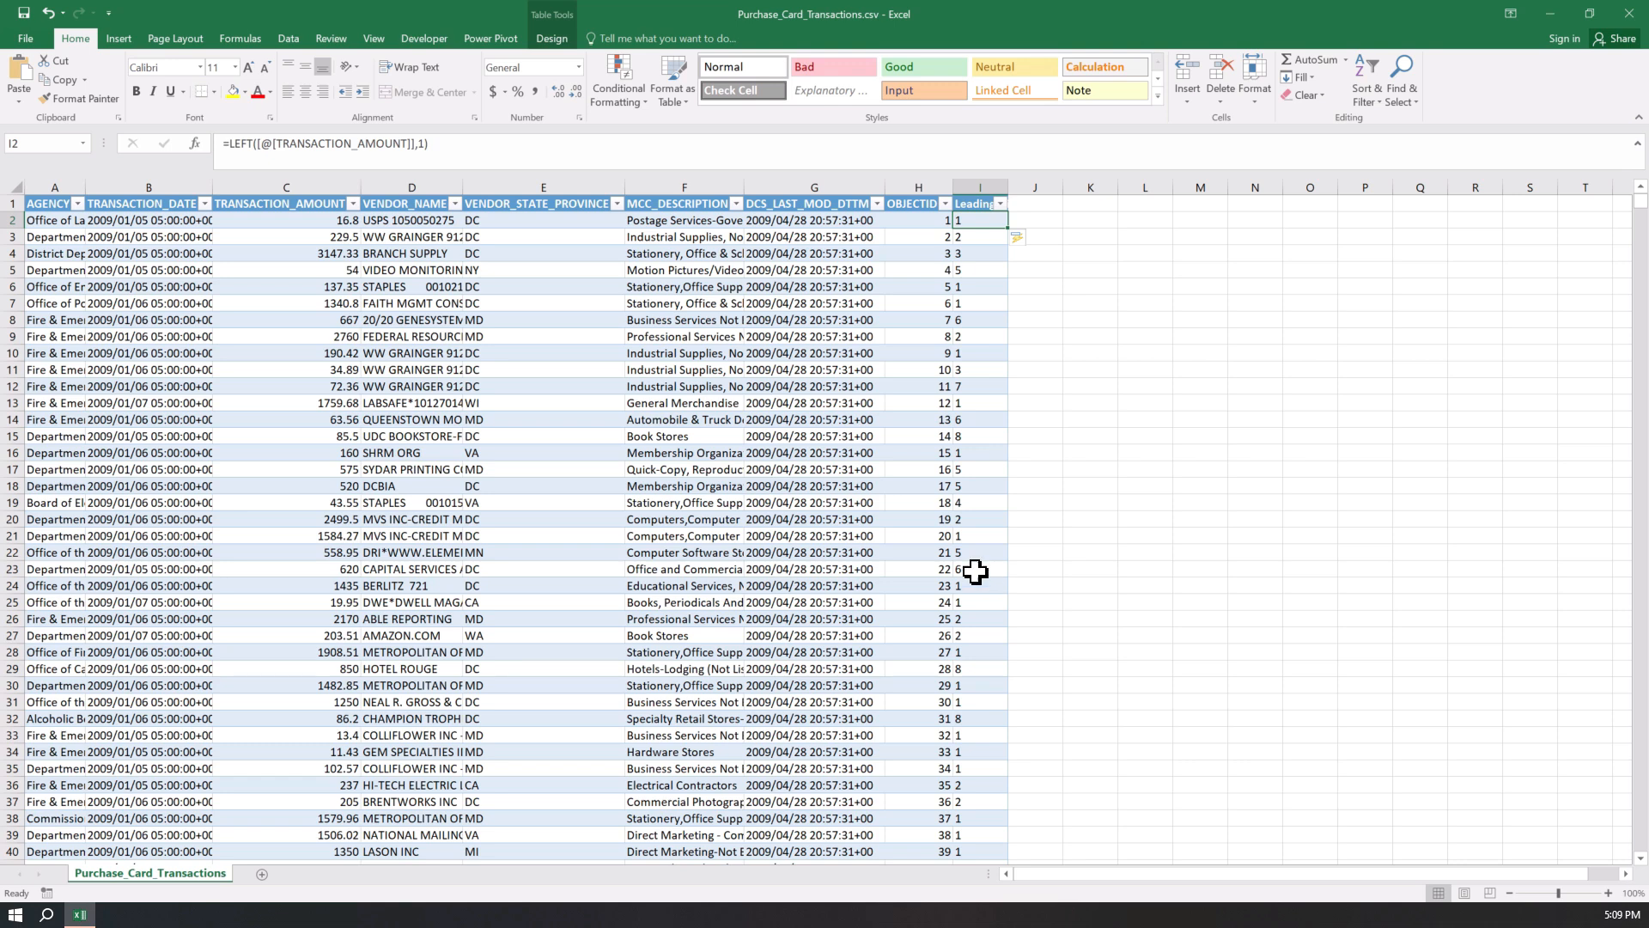
Check the extracted leading digits against the transaction amounts across the first rows of the table
{"action": "left_click", "coordinate": [330, 771]}
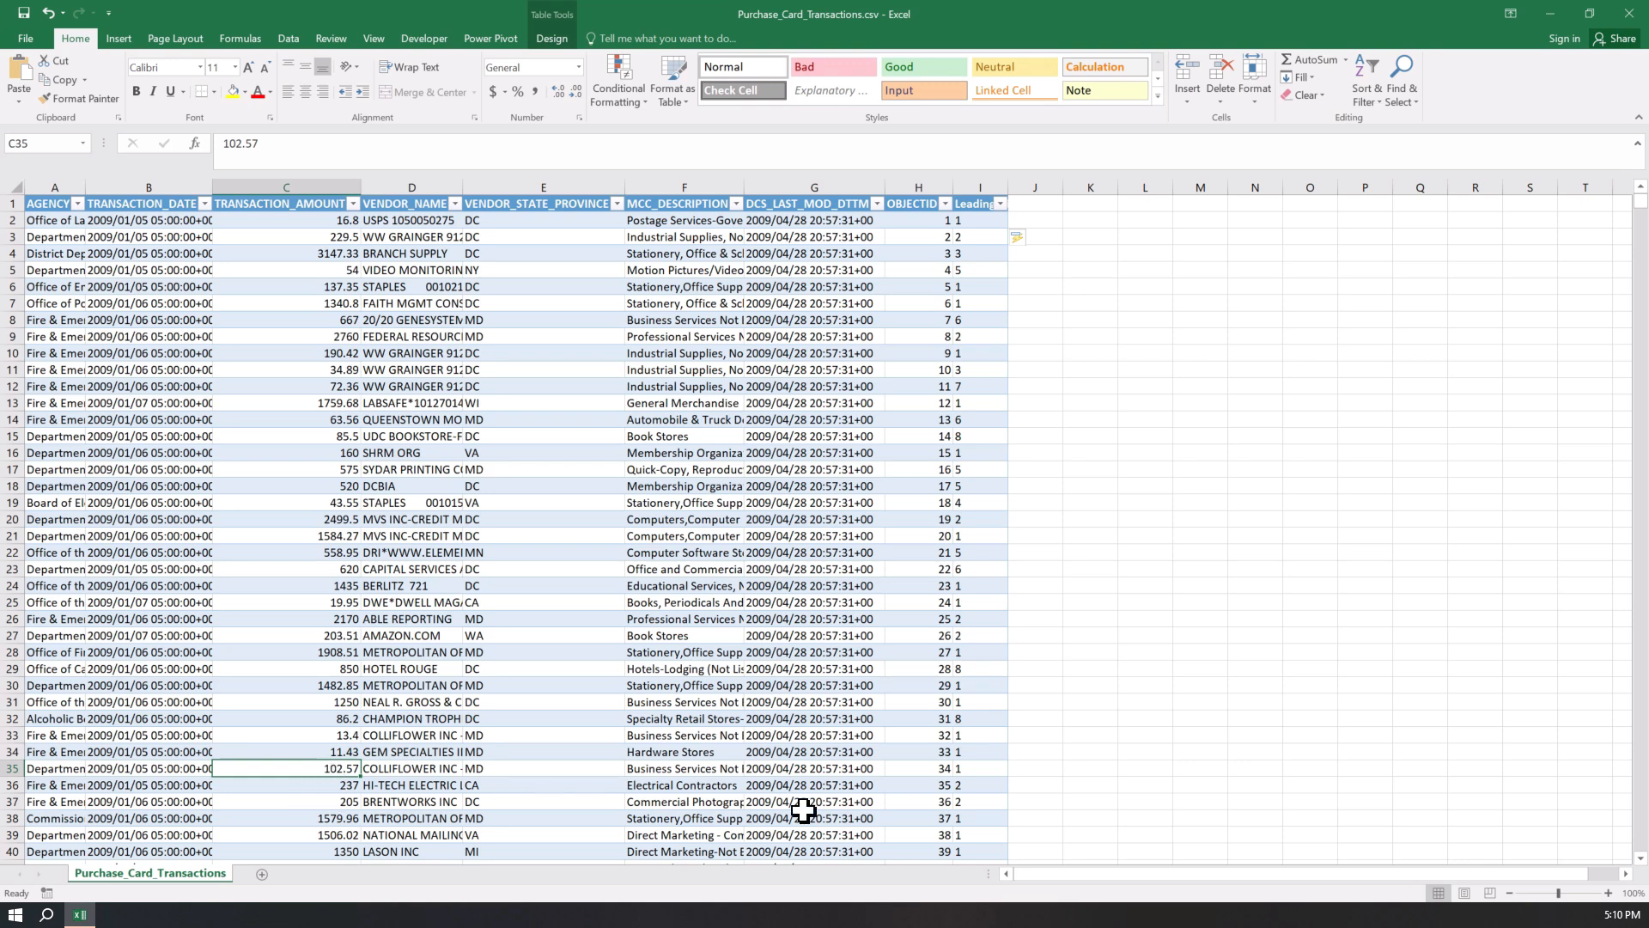
{"action": "scroll", "coordinate": [783, 606], "scroll_direction": "down", "scroll_amount": 10}
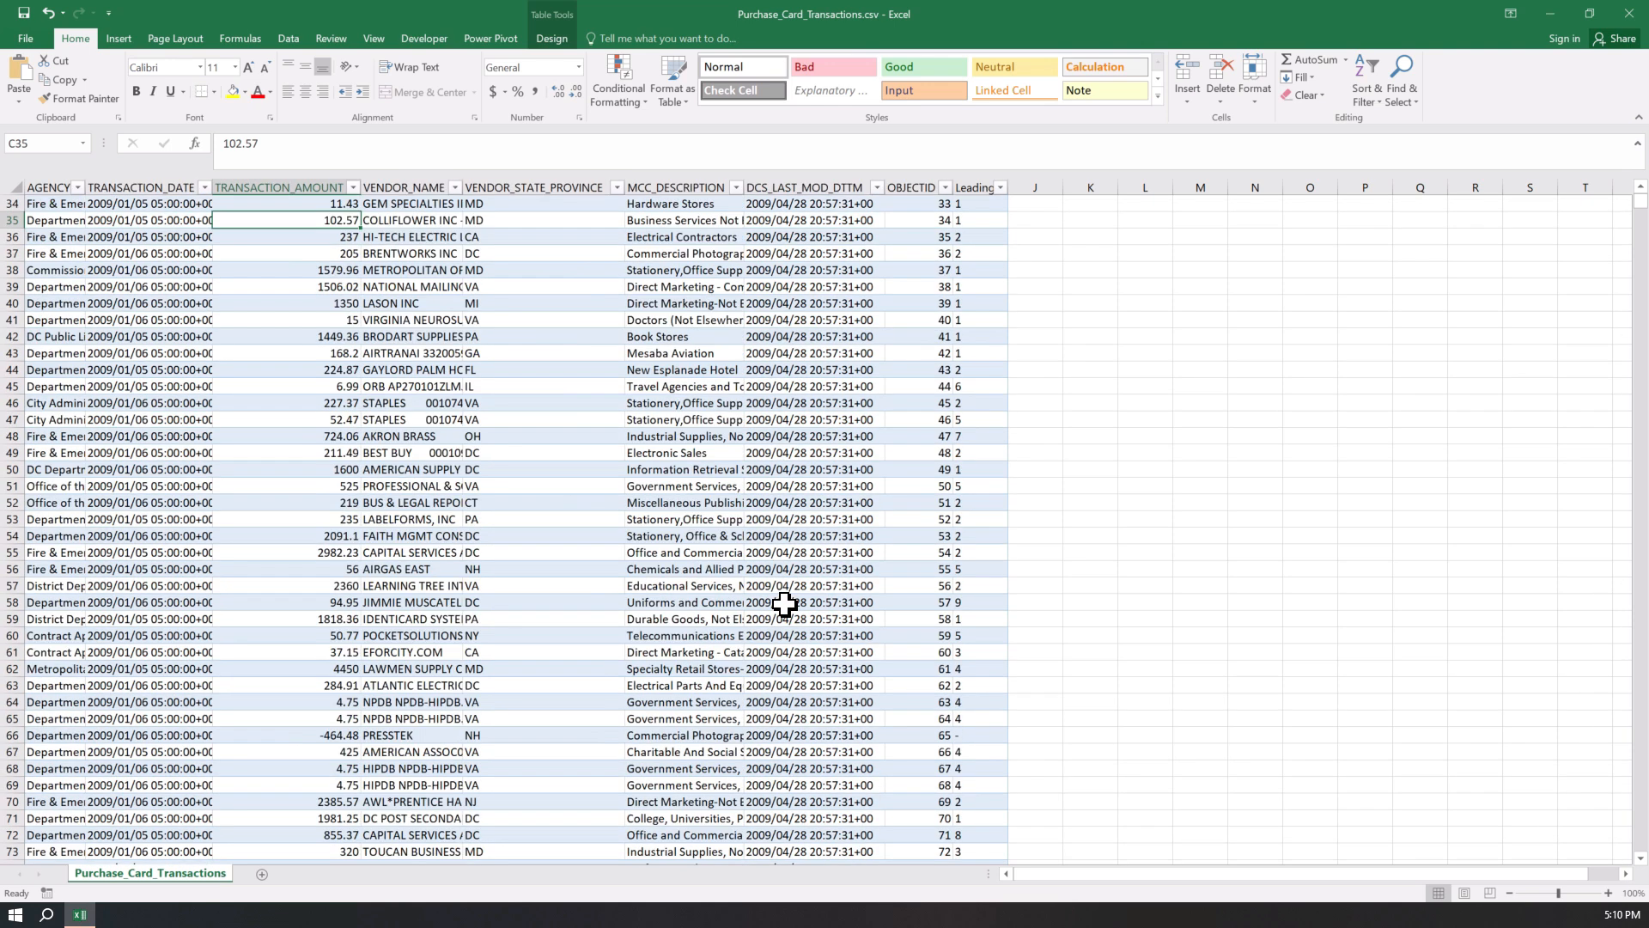
{"action": "scroll", "coordinate": [783, 605], "scroll_direction": "down", "scroll_amount": 4}
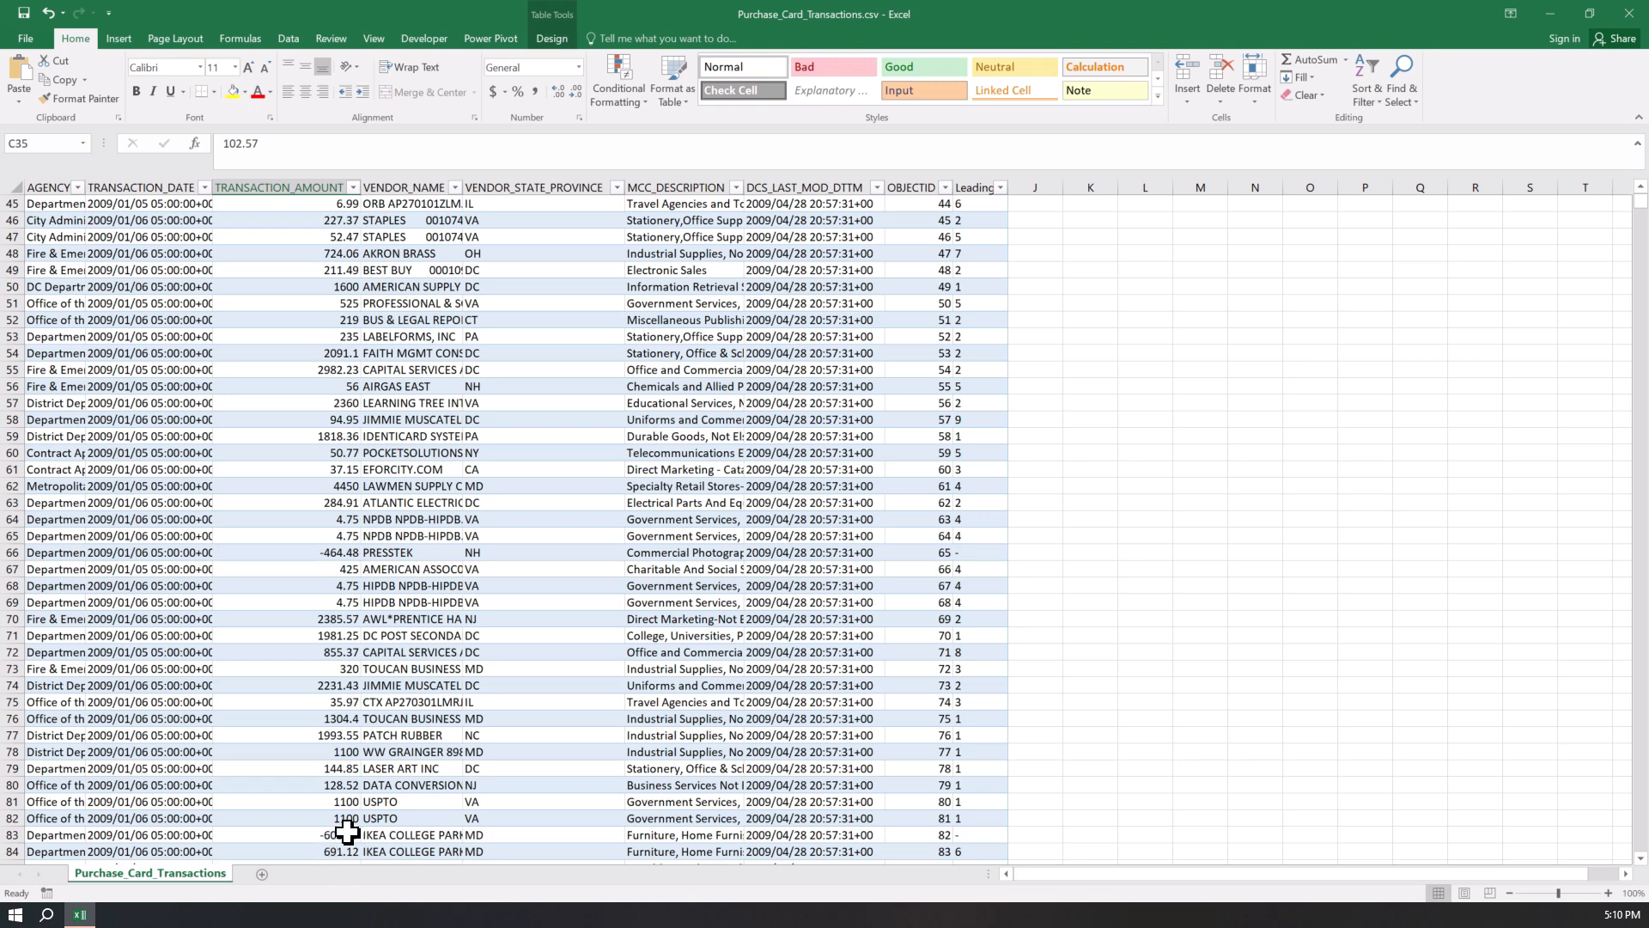
{"action": "left_click", "coordinate": [344, 803]}
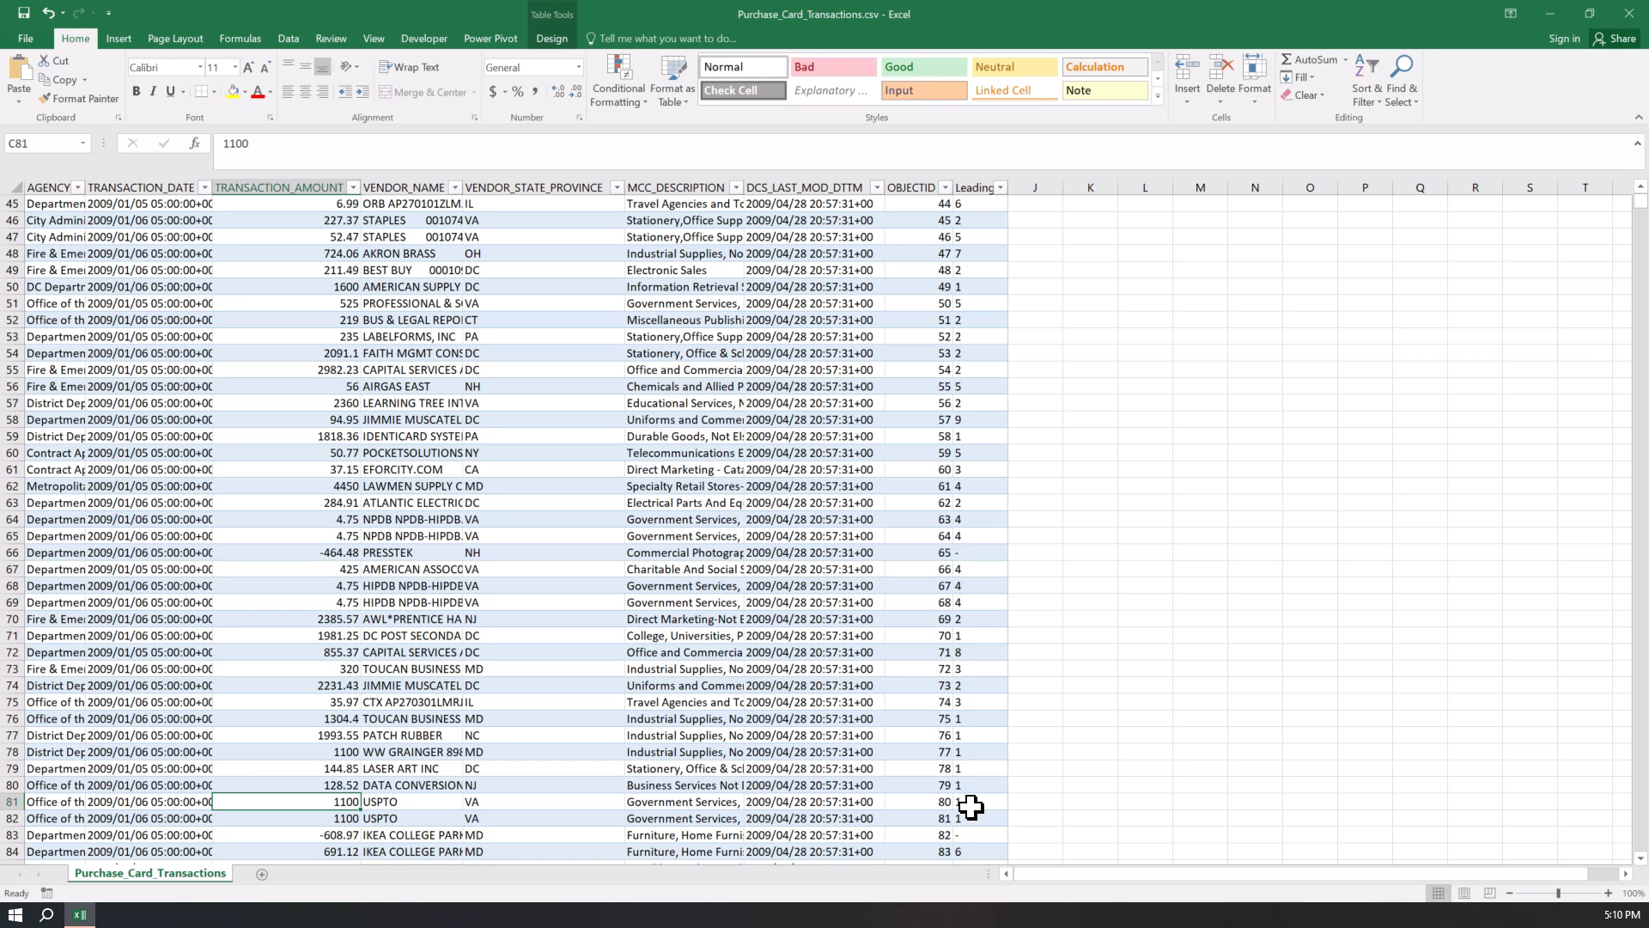
{"action": "scroll", "coordinate": [971, 806], "scroll_direction": "up", "scroll_amount": 15}
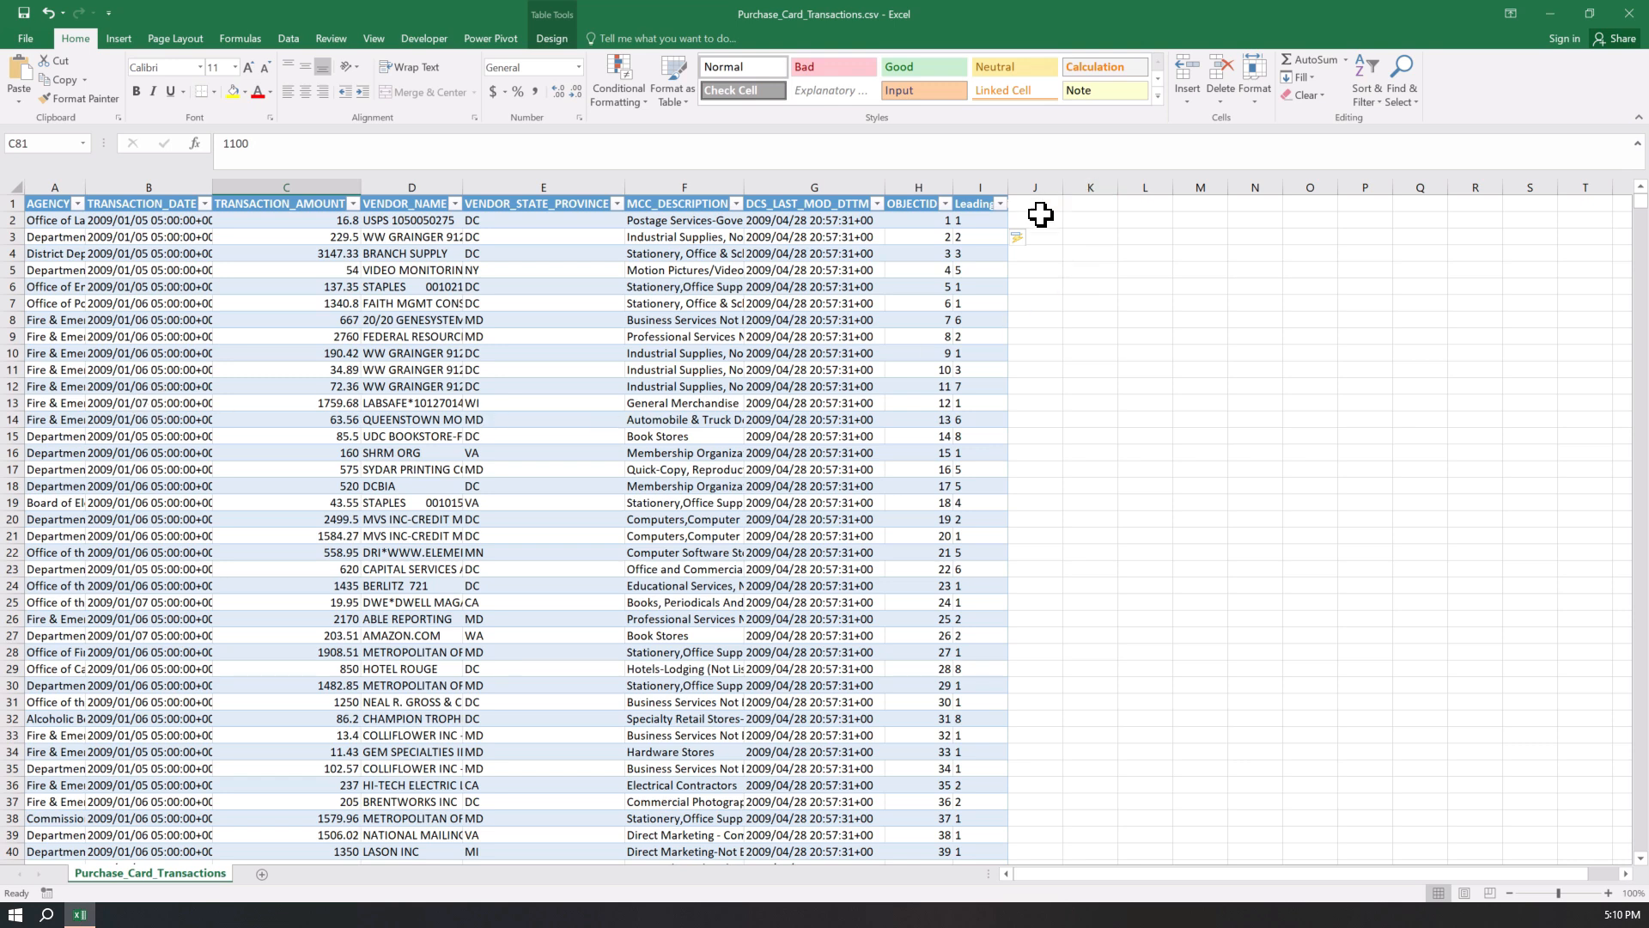
{"action": "left_click", "coordinate": [1042, 206]}
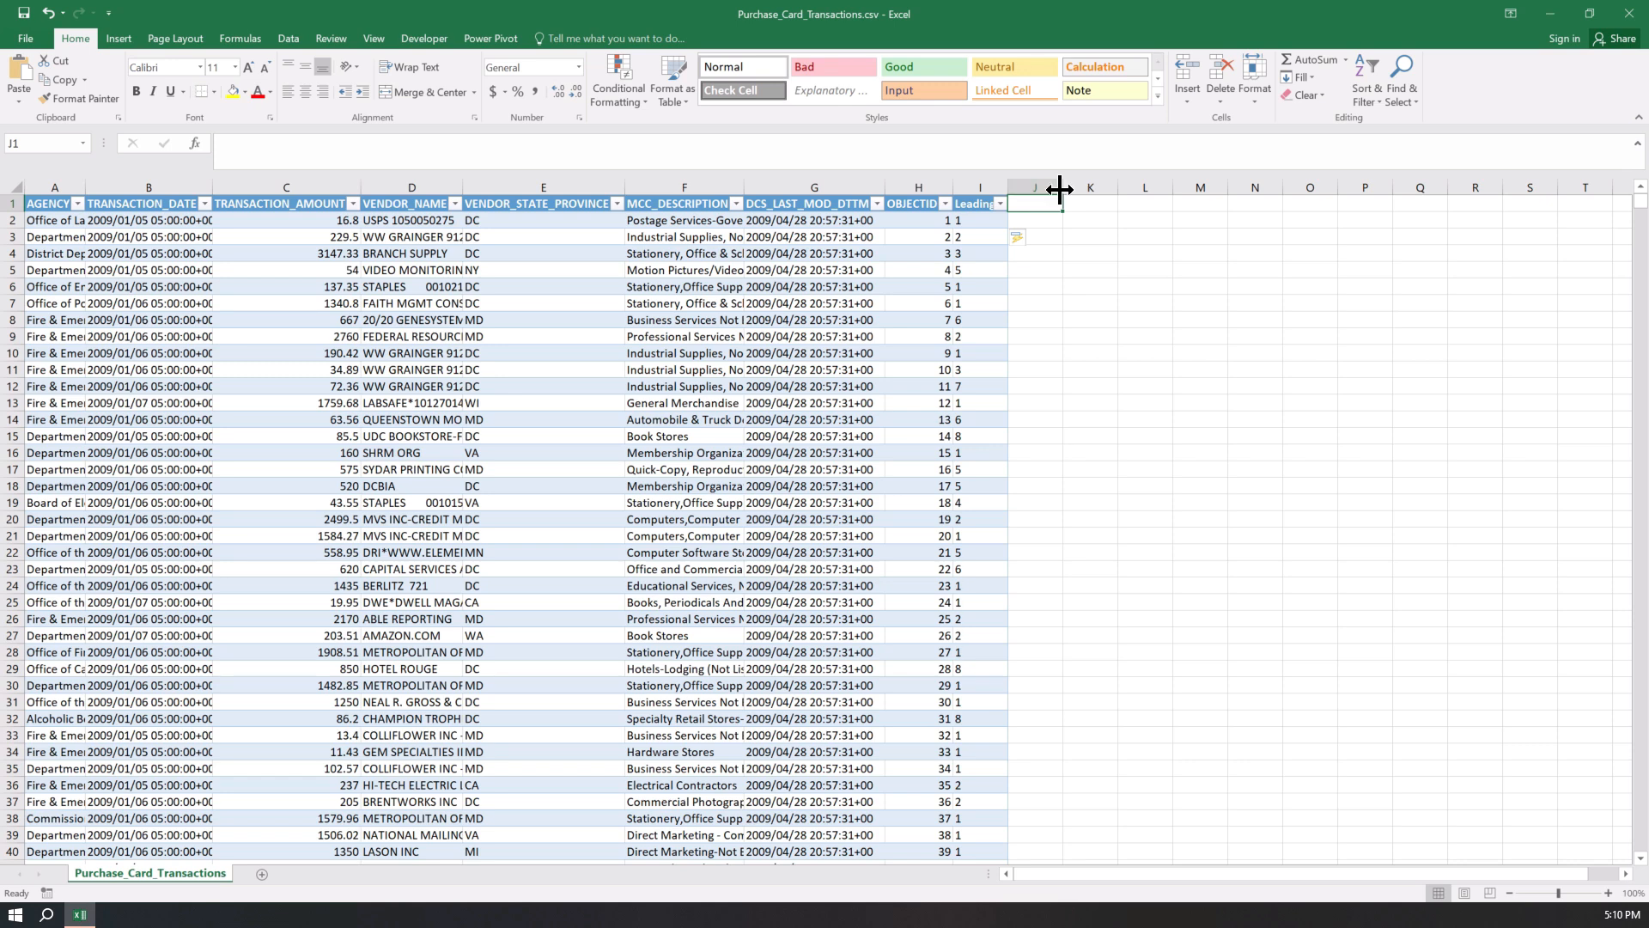
{"action": "left_click", "coordinate": [1082, 205]}
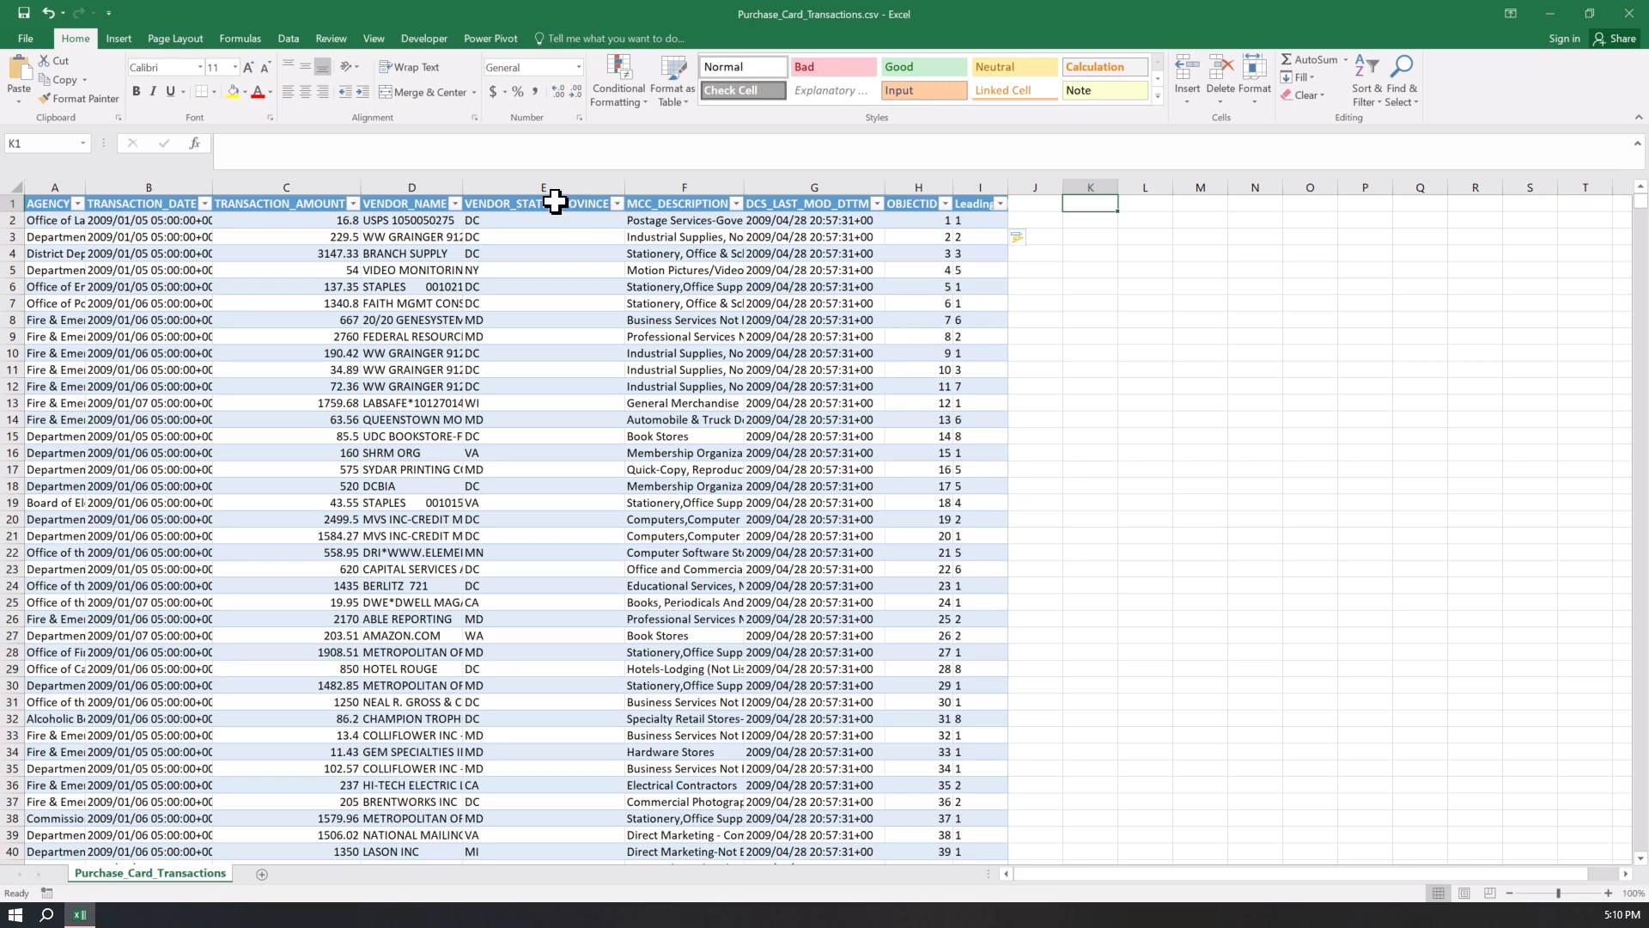
Create a PivotTable from Table1 on a new worksheet, with Leading Digit as its rows
{"action": "left_click", "coordinate": [554, 201]}
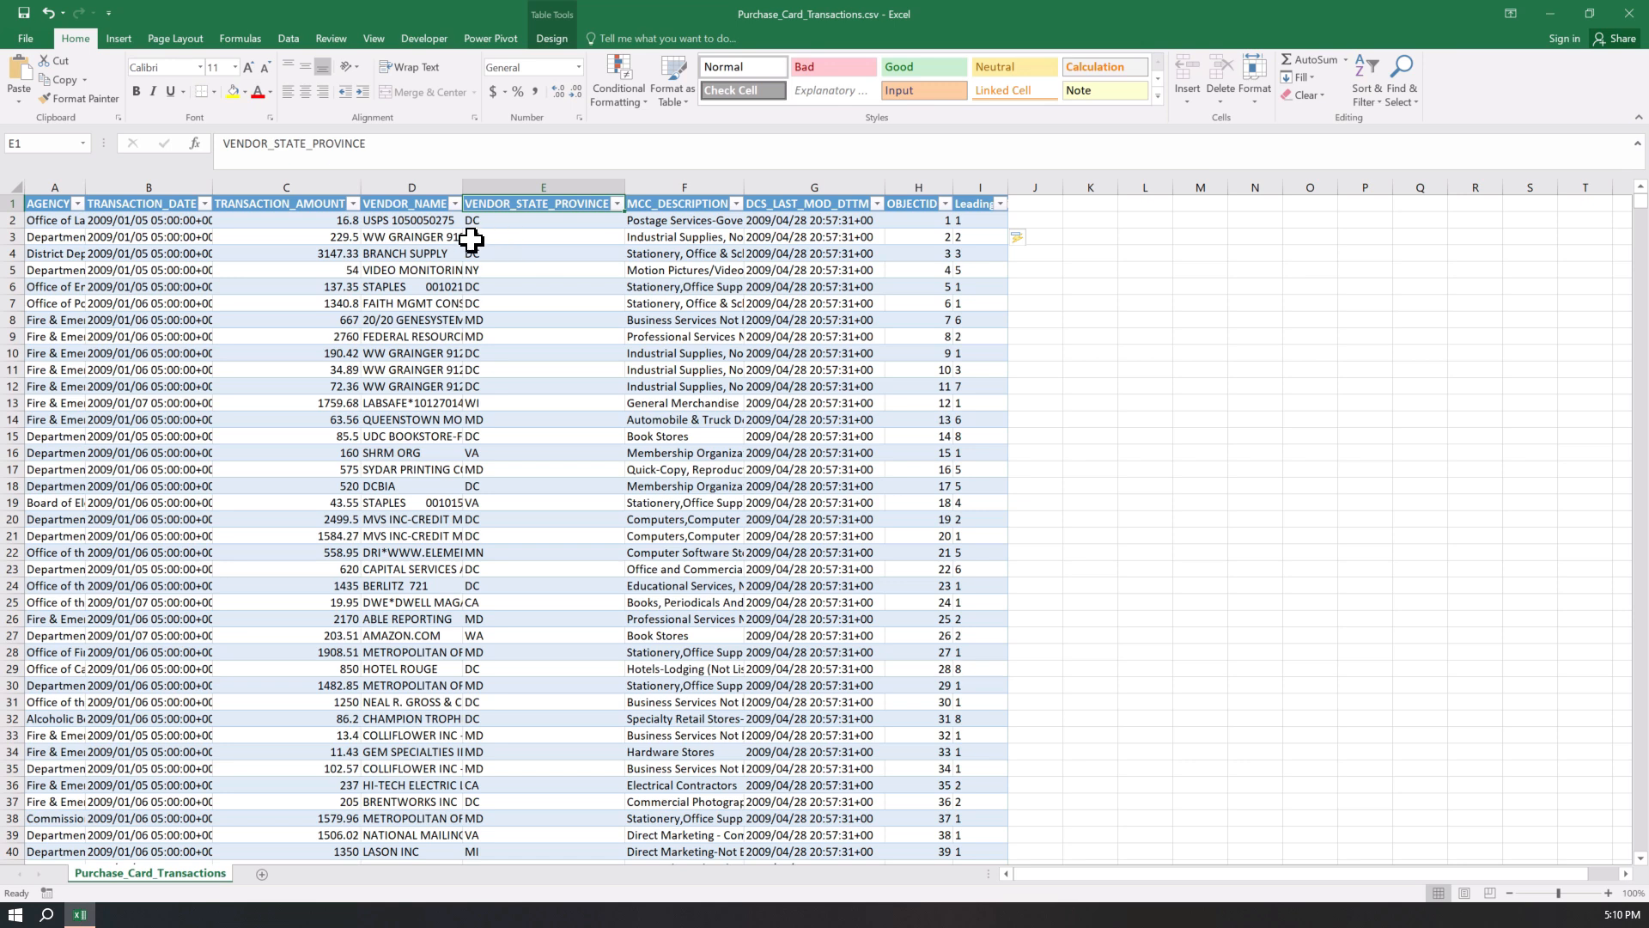
{"action": "left_click", "coordinate": [119, 37]}
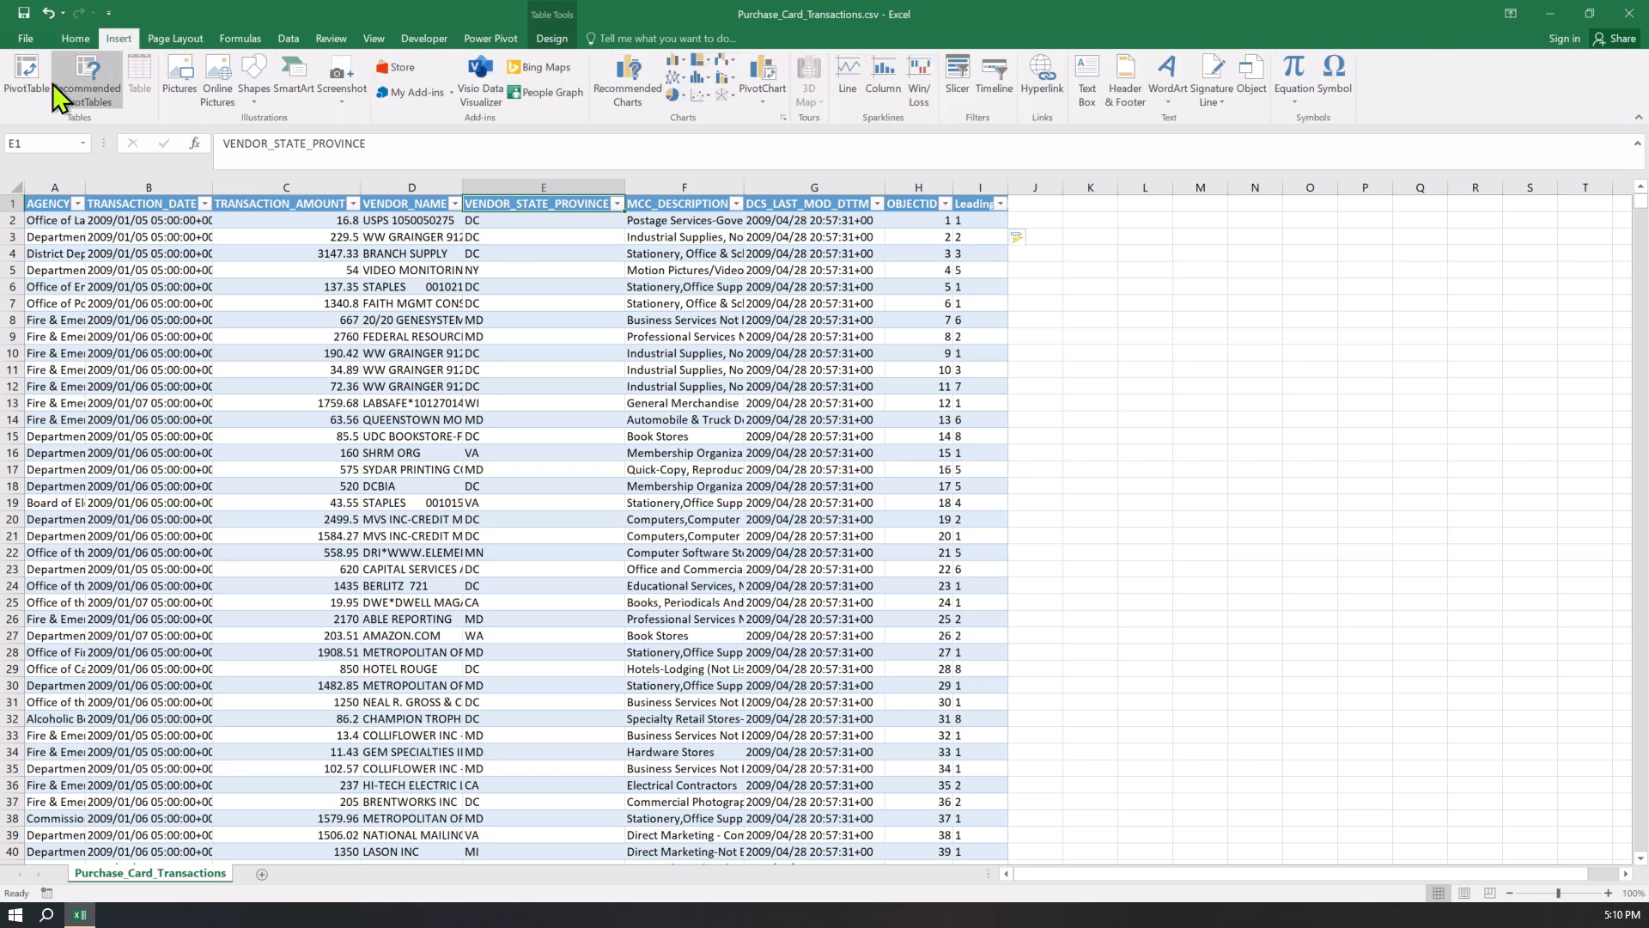
{"action": "left_click", "coordinate": [23, 86]}
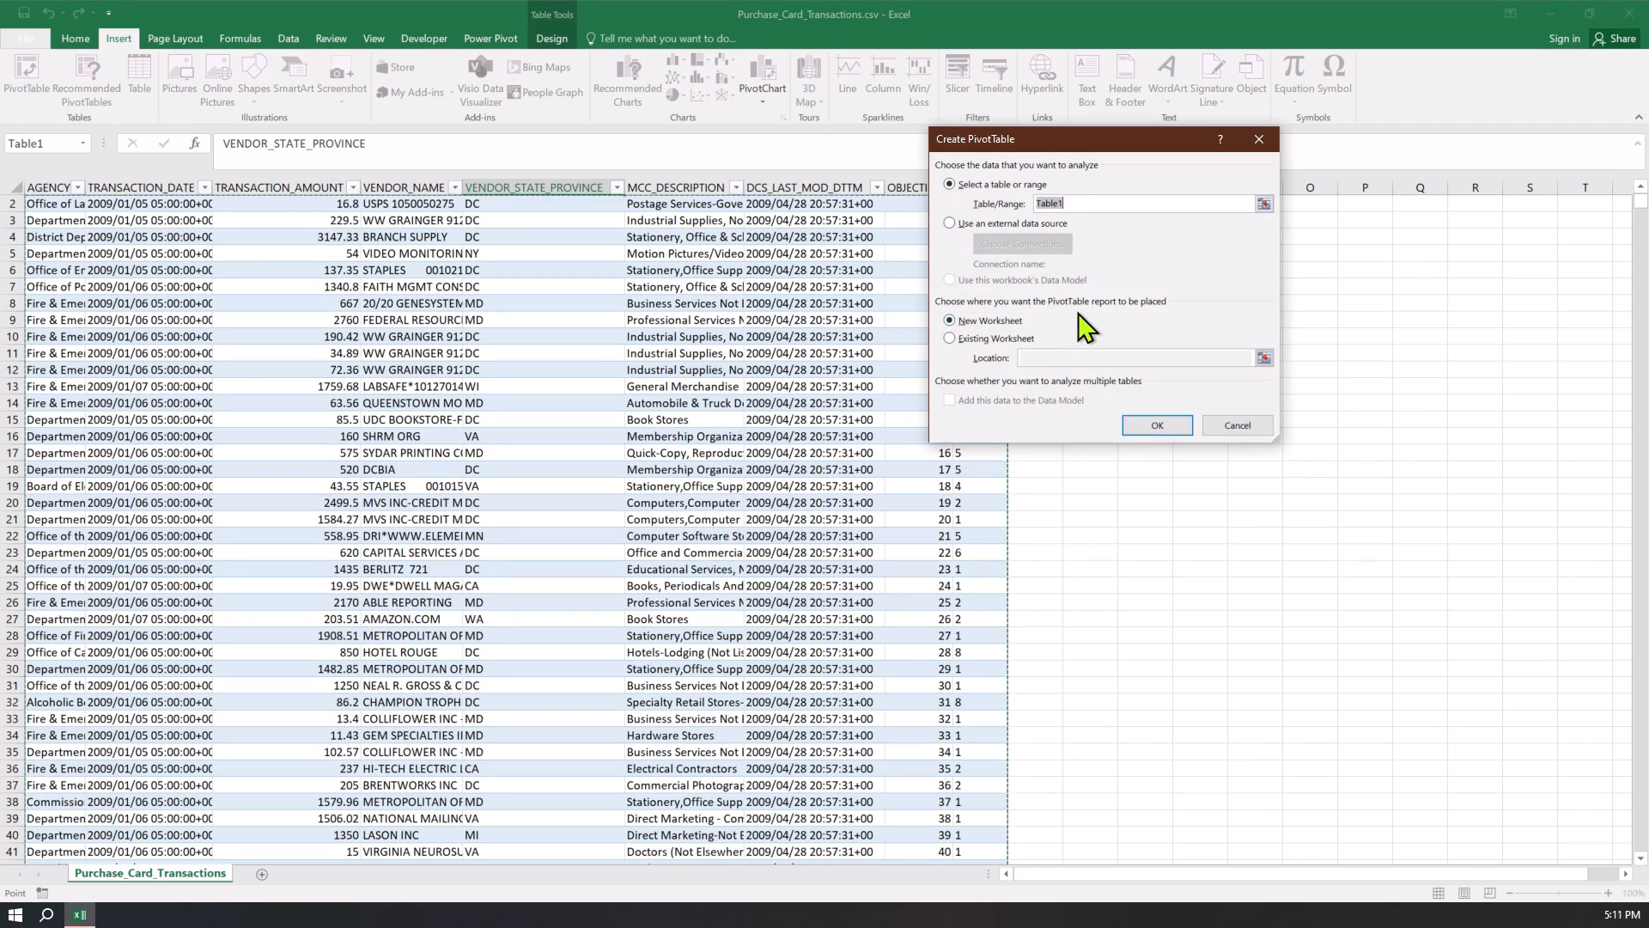
{"action": "left_click", "coordinate": [1159, 425]}
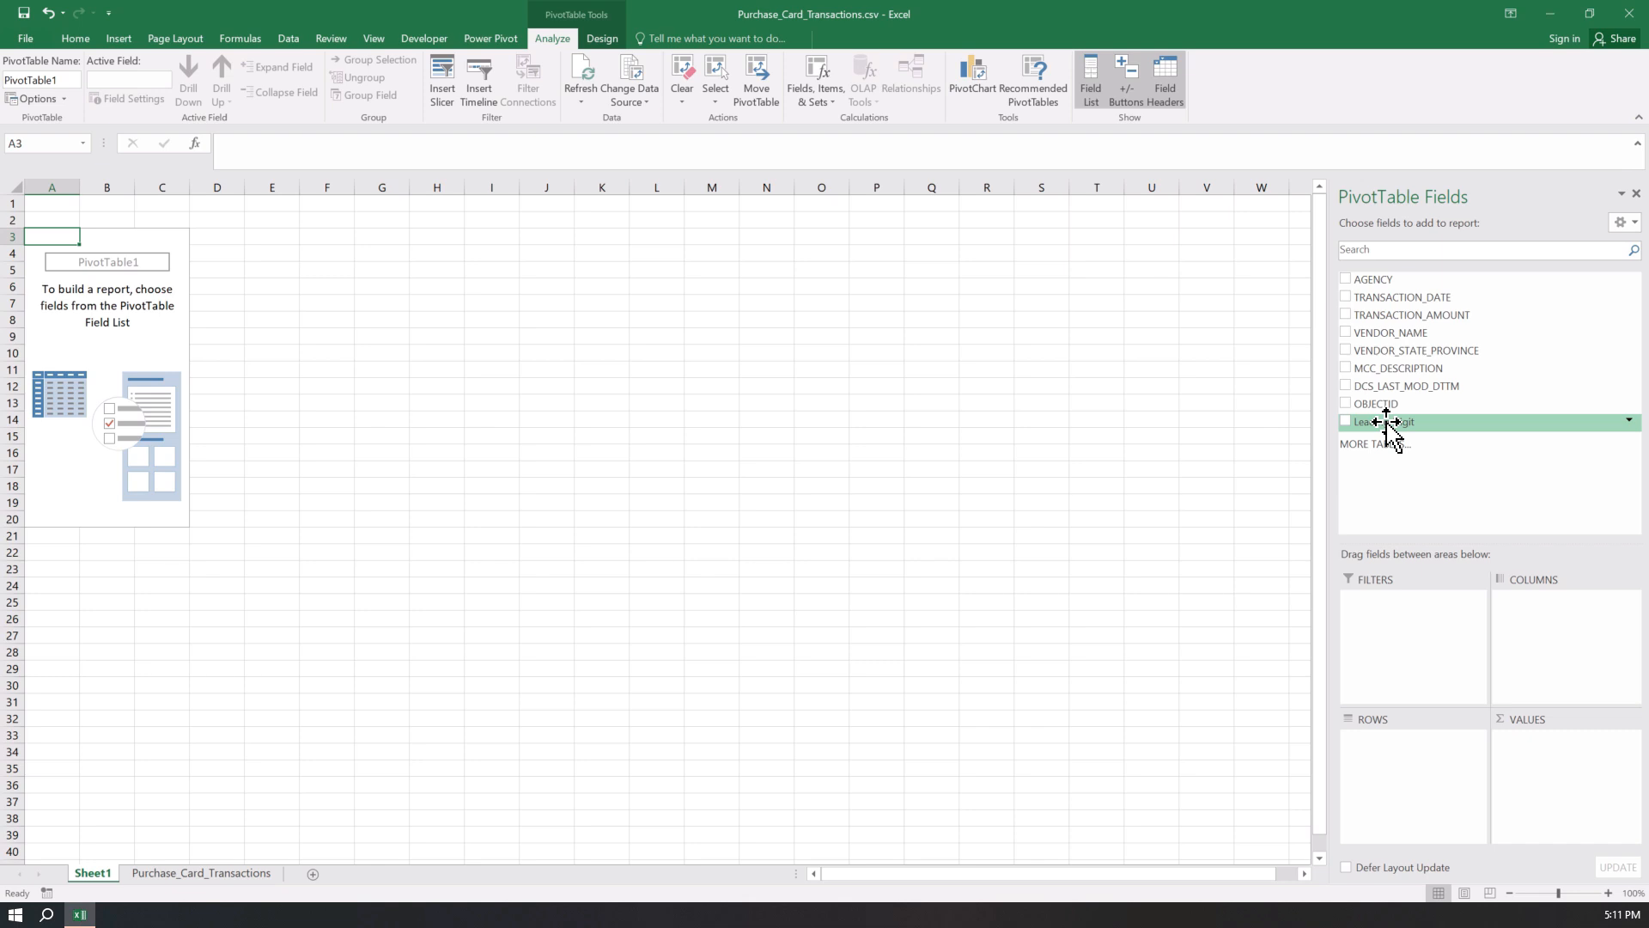
{"action": "left_click_drag", "start_coordinate": [1386, 421], "coordinate": [1393, 760]}
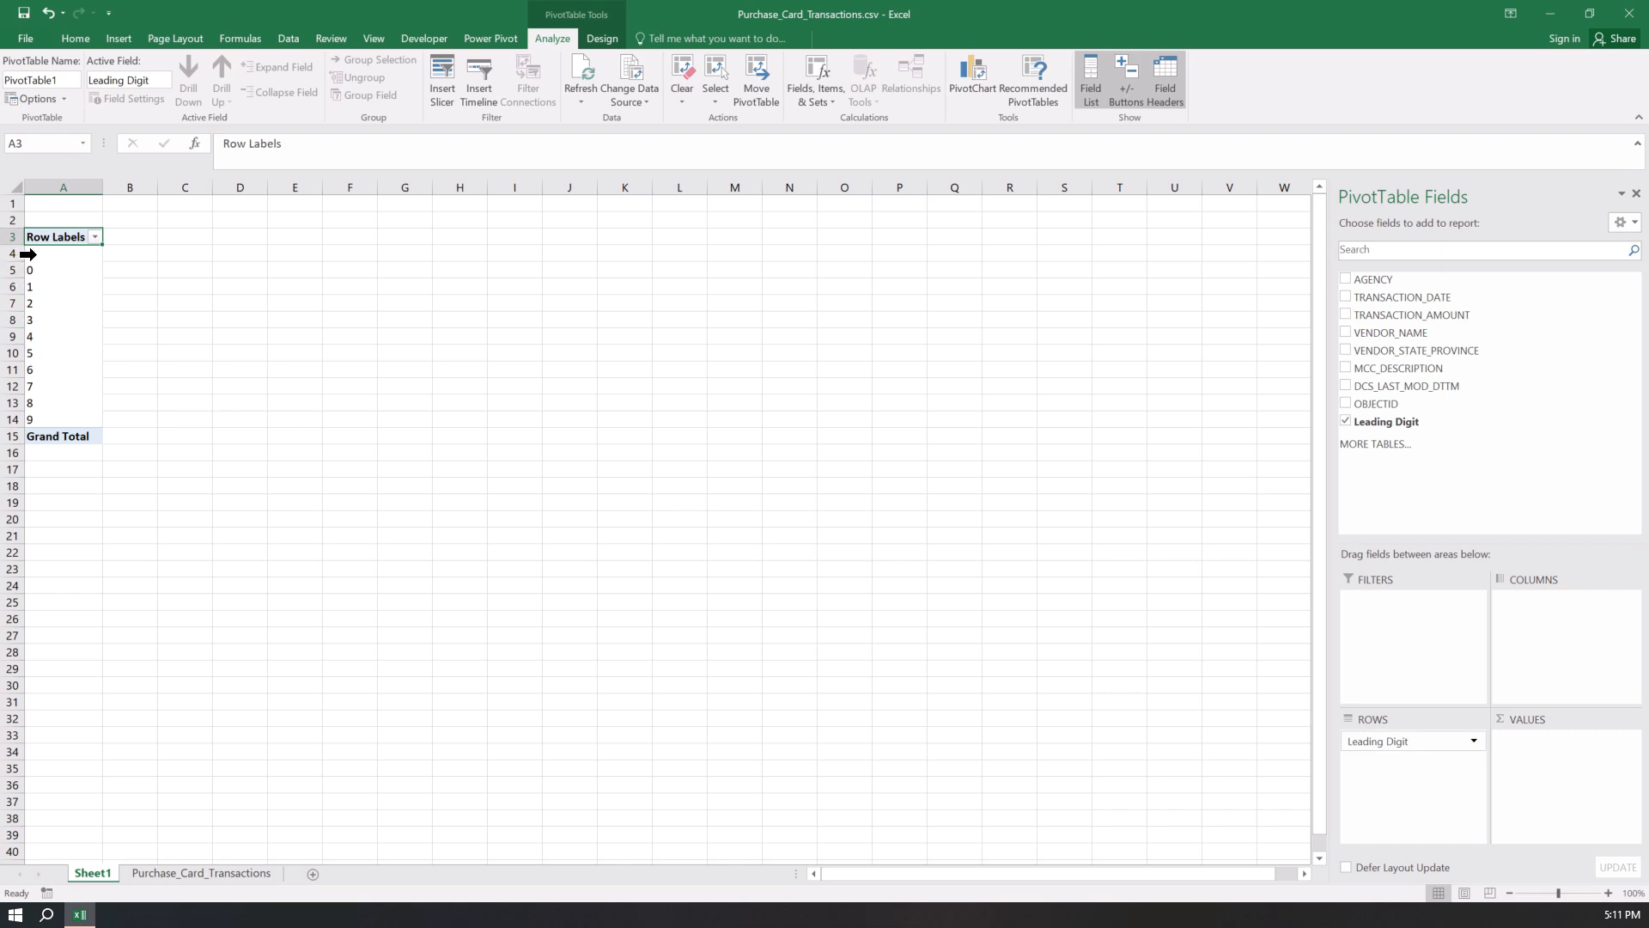
Filter the "-" and 0 entries out of the PivotTable's row labels, and add a count of Leading Digit as values
{"action": "left_click", "coordinate": [29, 254]}
{"action": "left_click", "coordinate": [34, 273]}
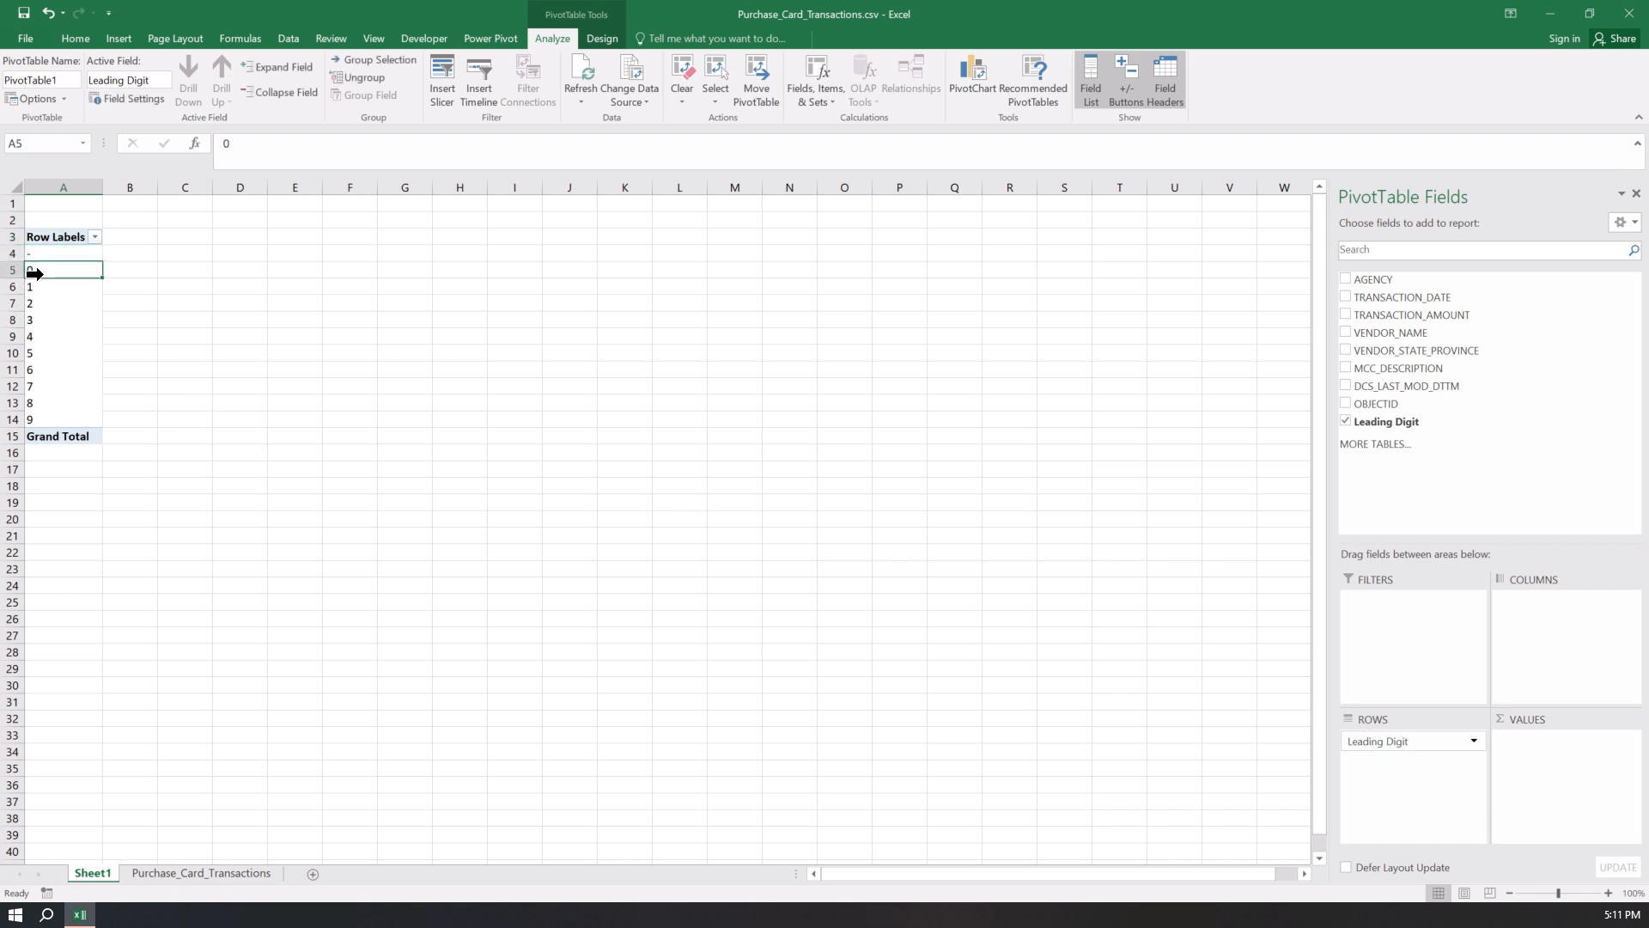
{"action": "left_click", "coordinate": [39, 252]}
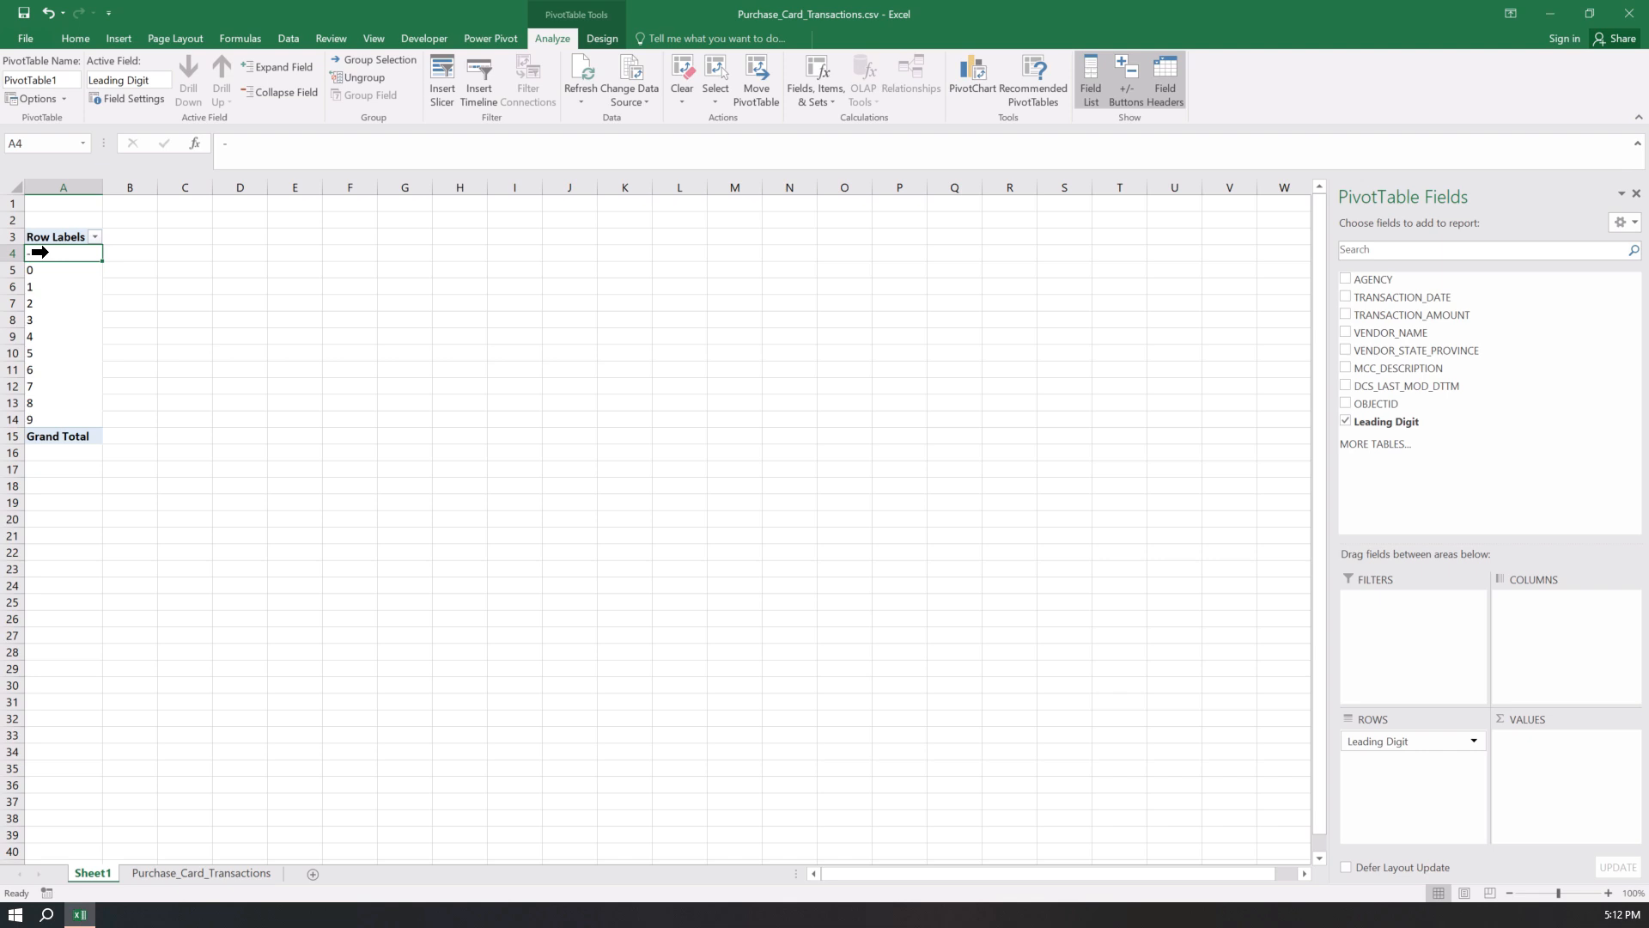
{"action": "left_click", "coordinate": [95, 237]}
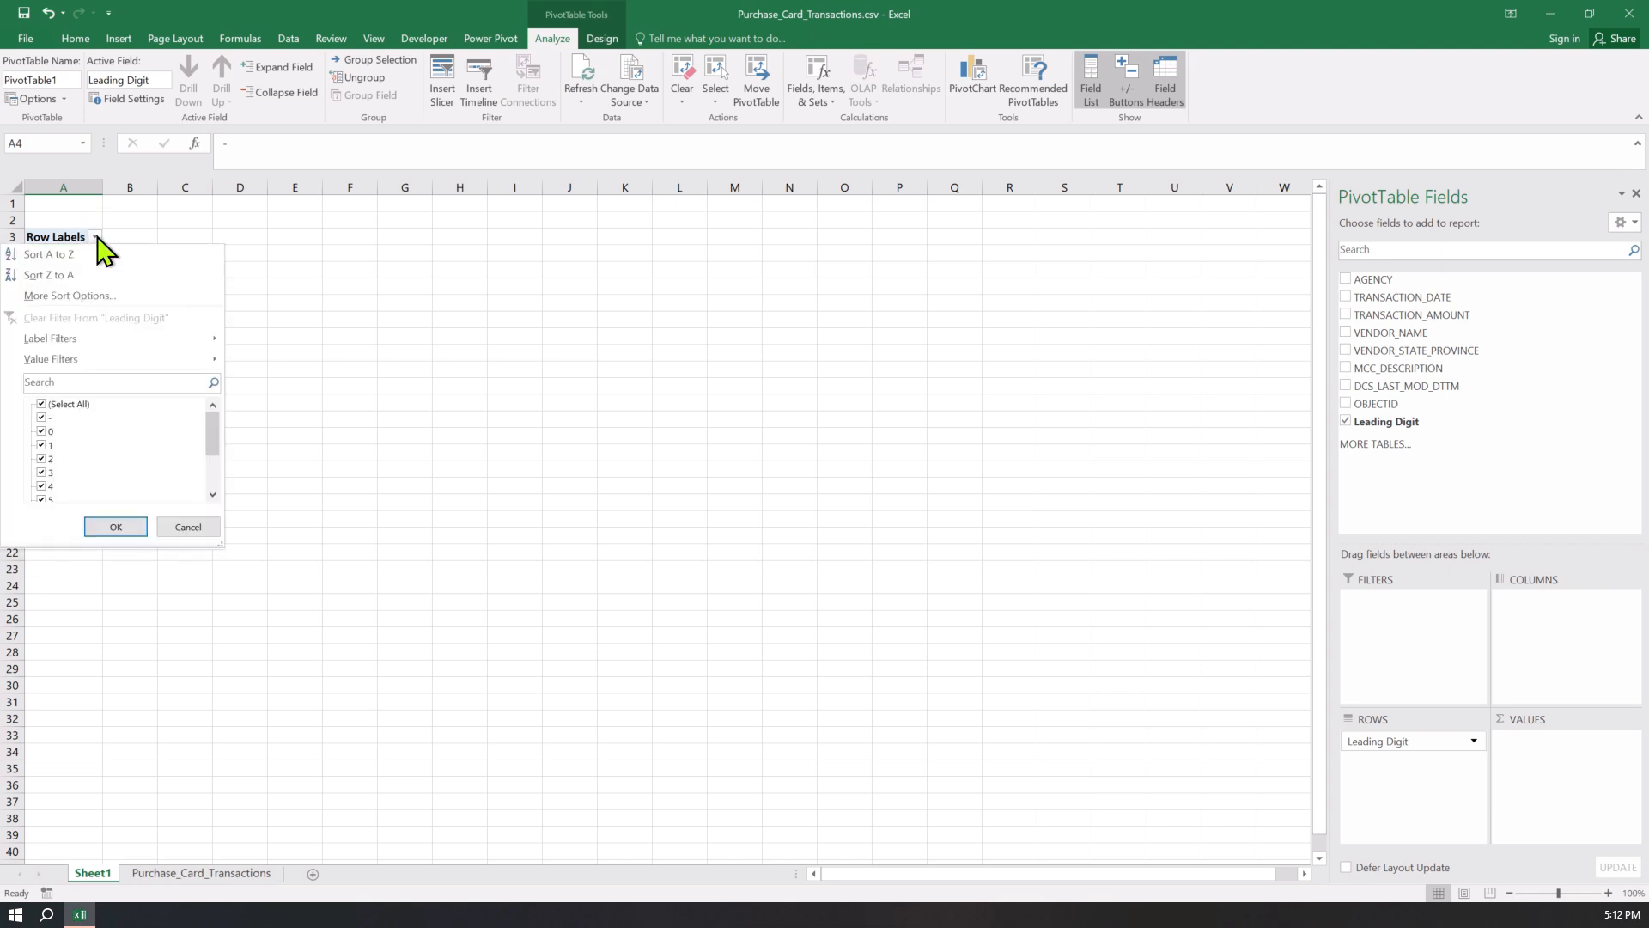
{"action": "left_click", "coordinate": [41, 417]}
{"action": "left_click_drag", "start_coordinate": [211, 419], "coordinate": [212, 468]}
{"action": "mouse_move", "coordinate": [212, 445]}
{"action": "left_mouse_down"}
{"action": "mouse_move", "coordinate": [215, 428]}
{"action": "mouse_move", "coordinate": [213, 462]}
{"action": "left_mouse_up"}
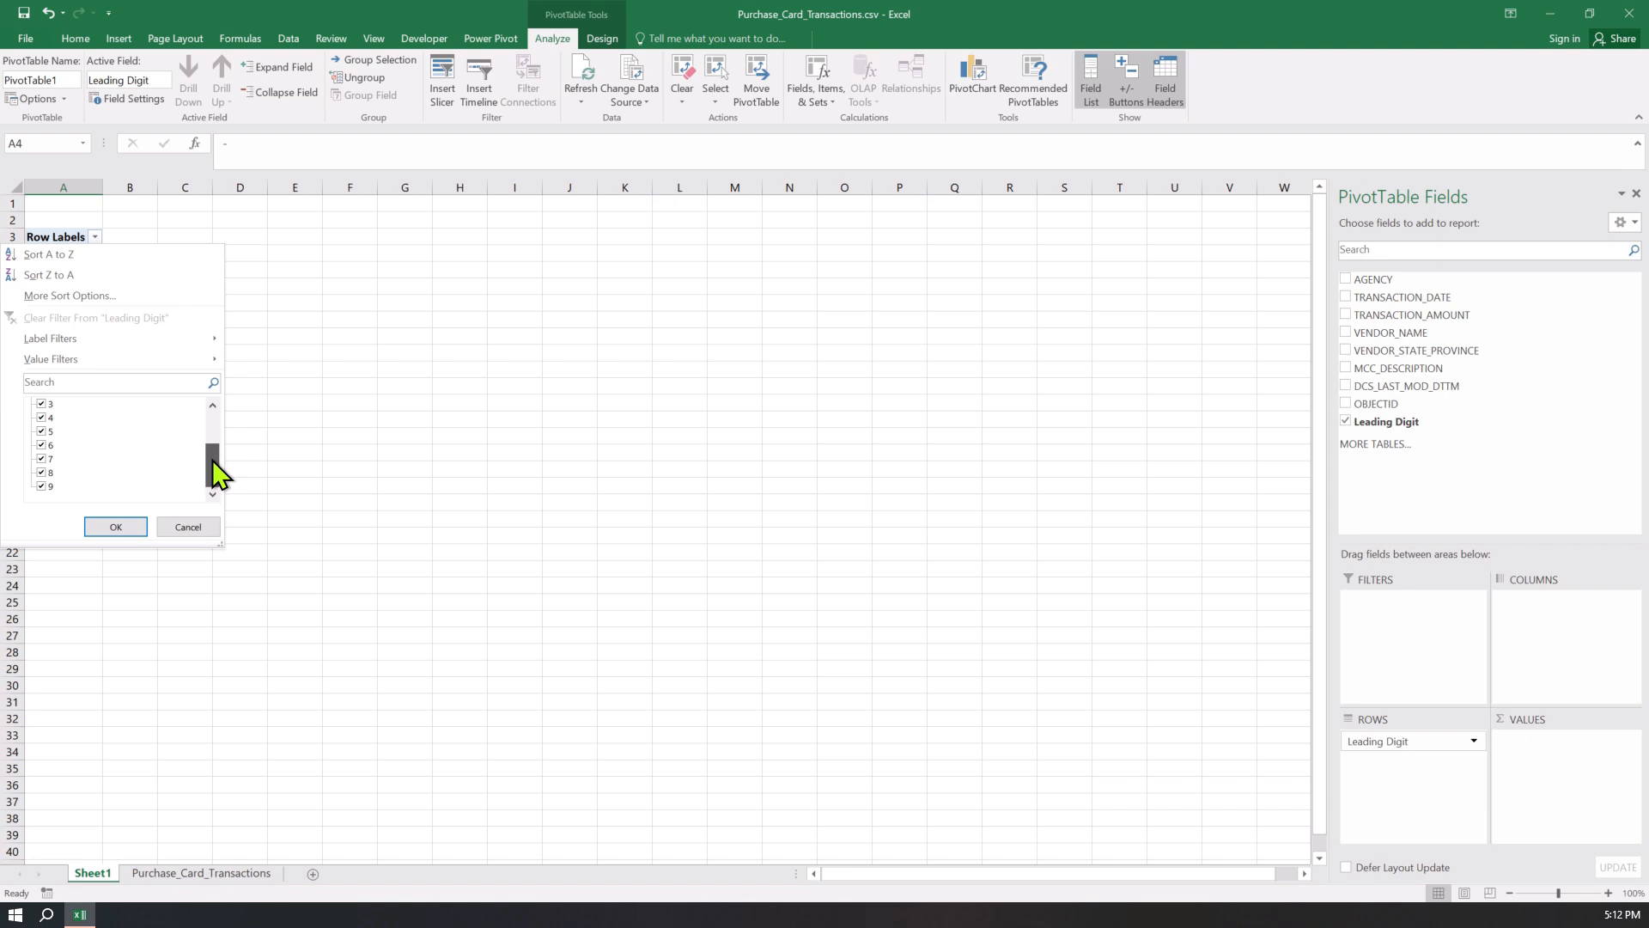
{"action": "left_click", "coordinate": [129, 524]}
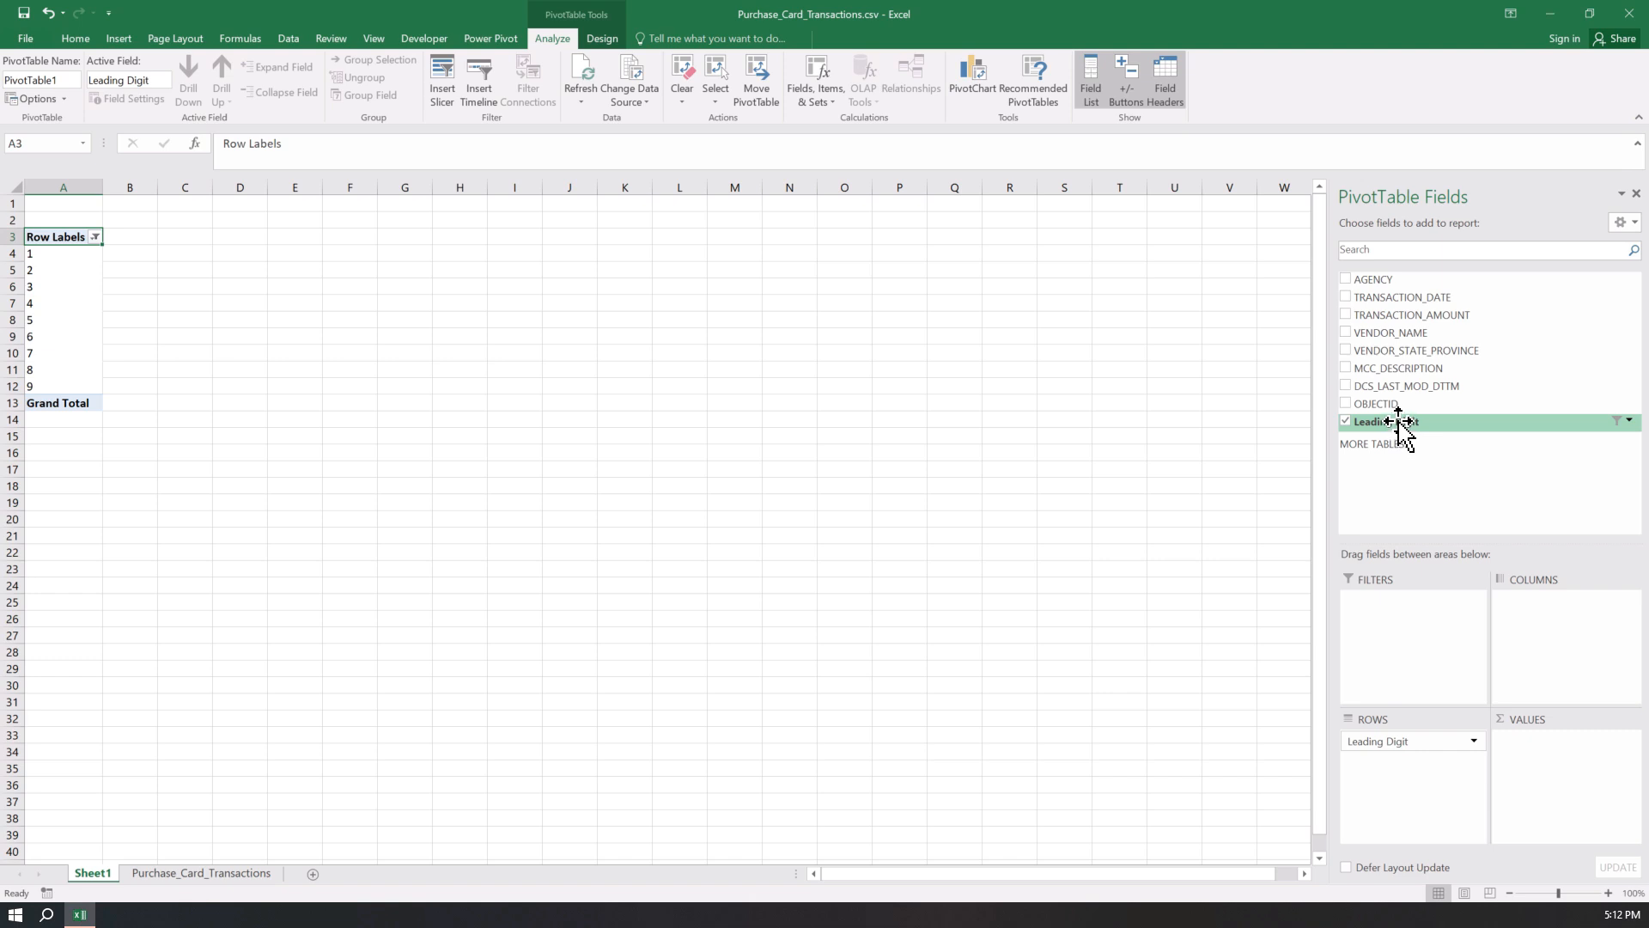
{"action": "left_click_drag", "start_coordinate": [1400, 423], "coordinate": [1534, 754]}
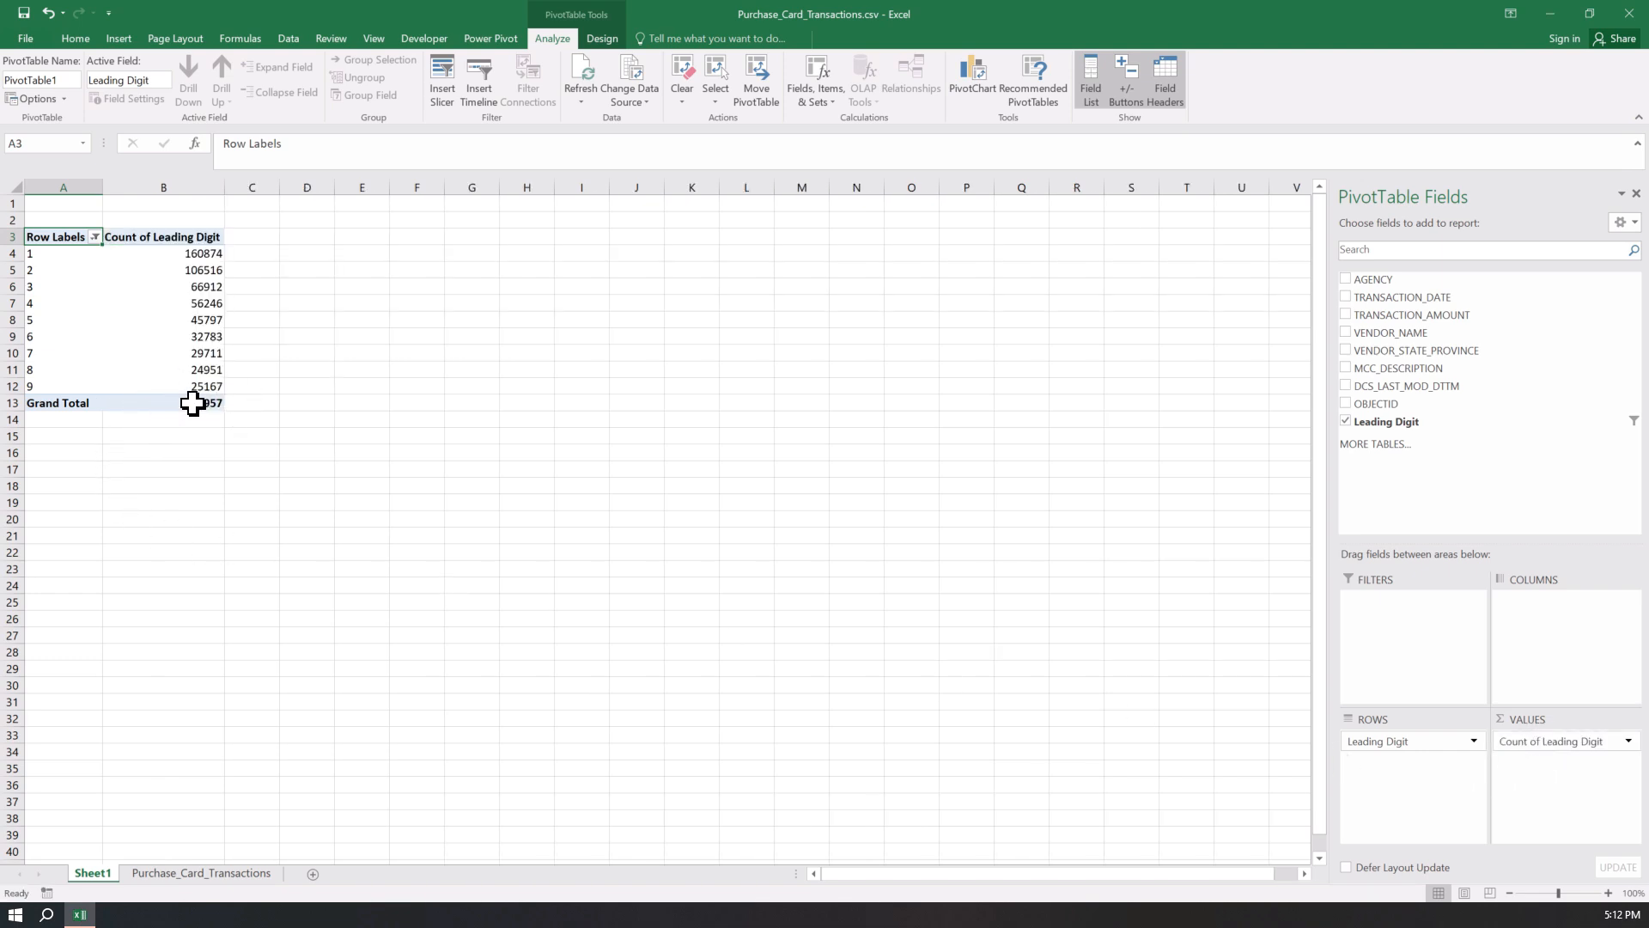
Show the PivotTable's leading digit counts as a percentage of the grand total
{"action": "mouse_move", "coordinate": [201, 407]}
{"action": "mouse_move", "coordinate": [215, 258]}
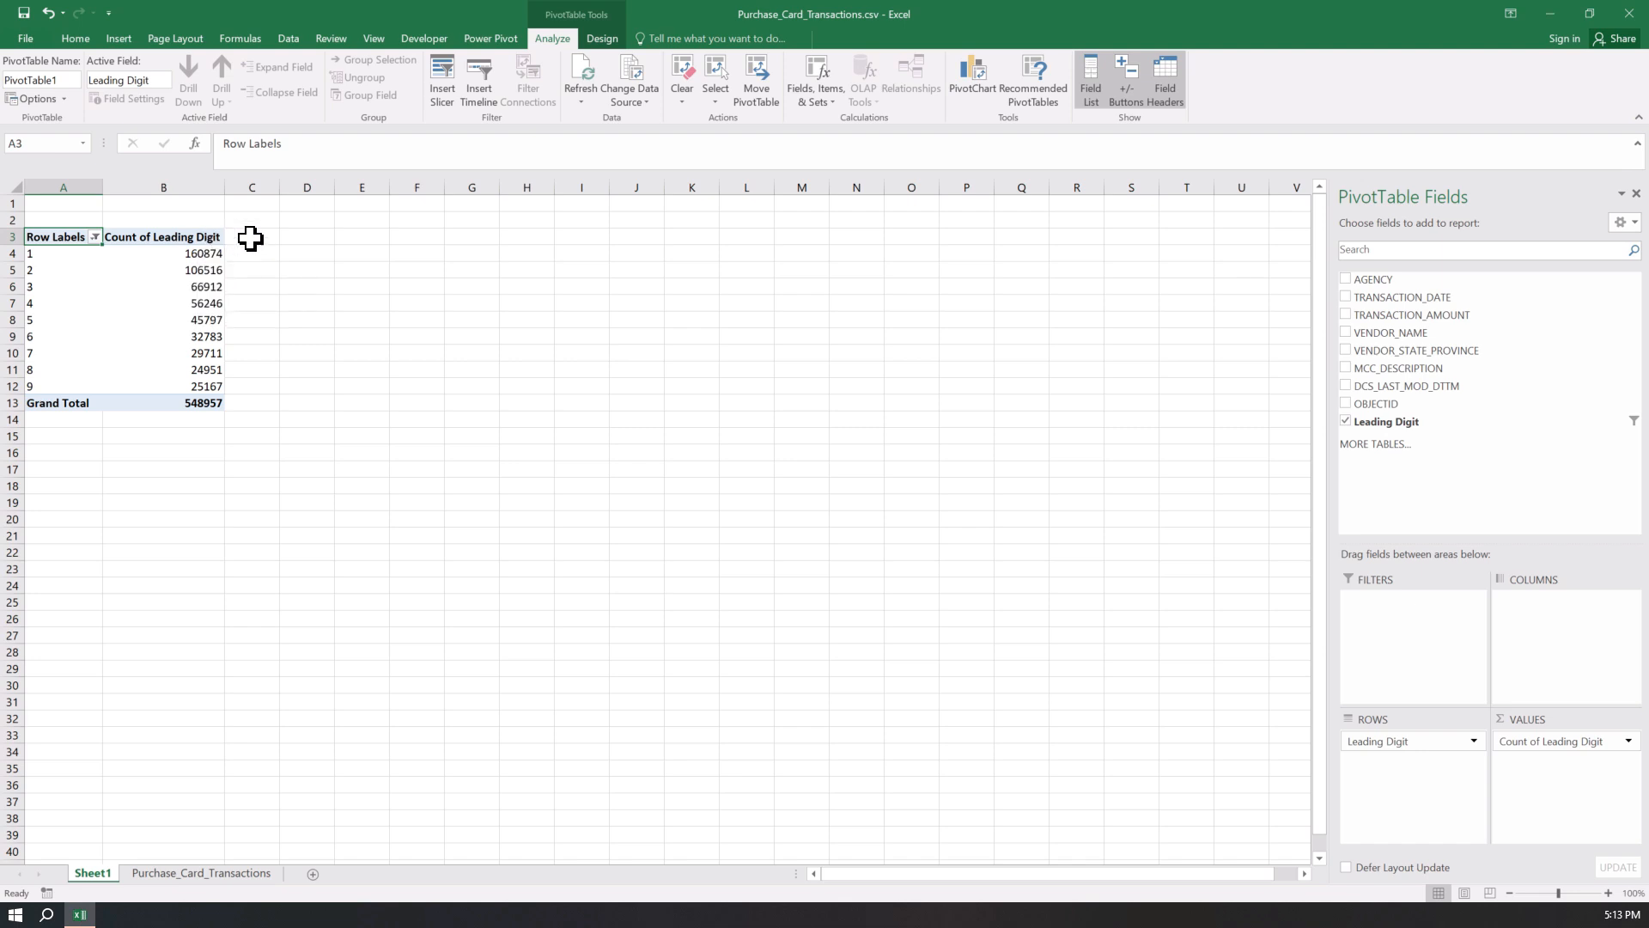
{"action": "left_click", "coordinate": [195, 252]}
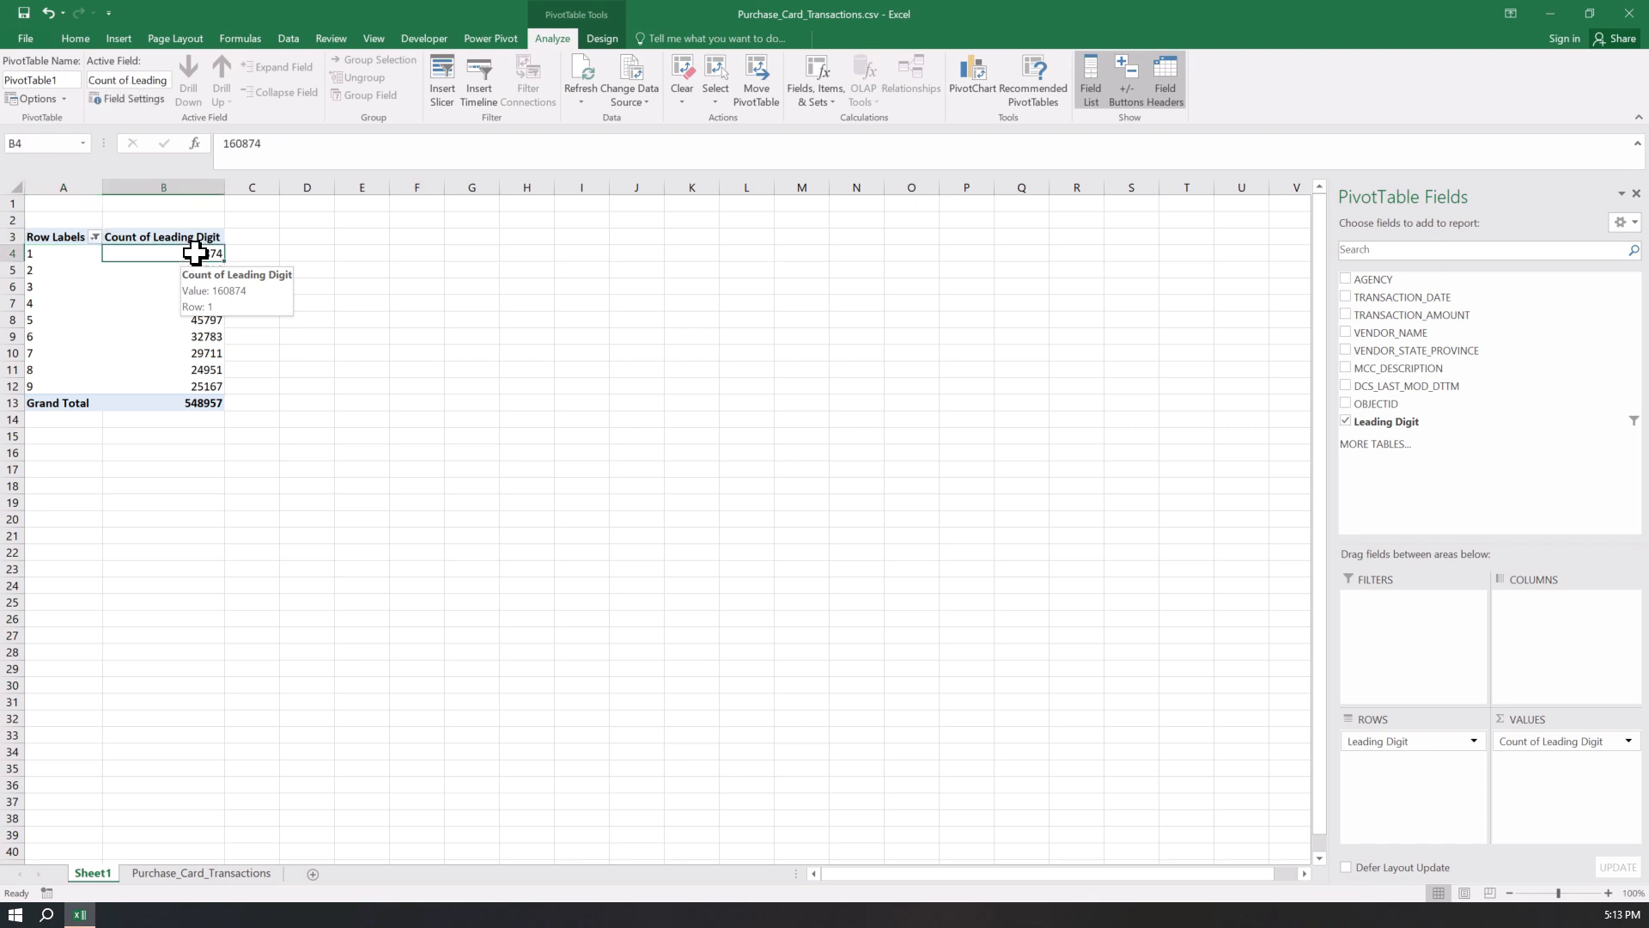
{"action": "right_click", "coordinate": [196, 255]}
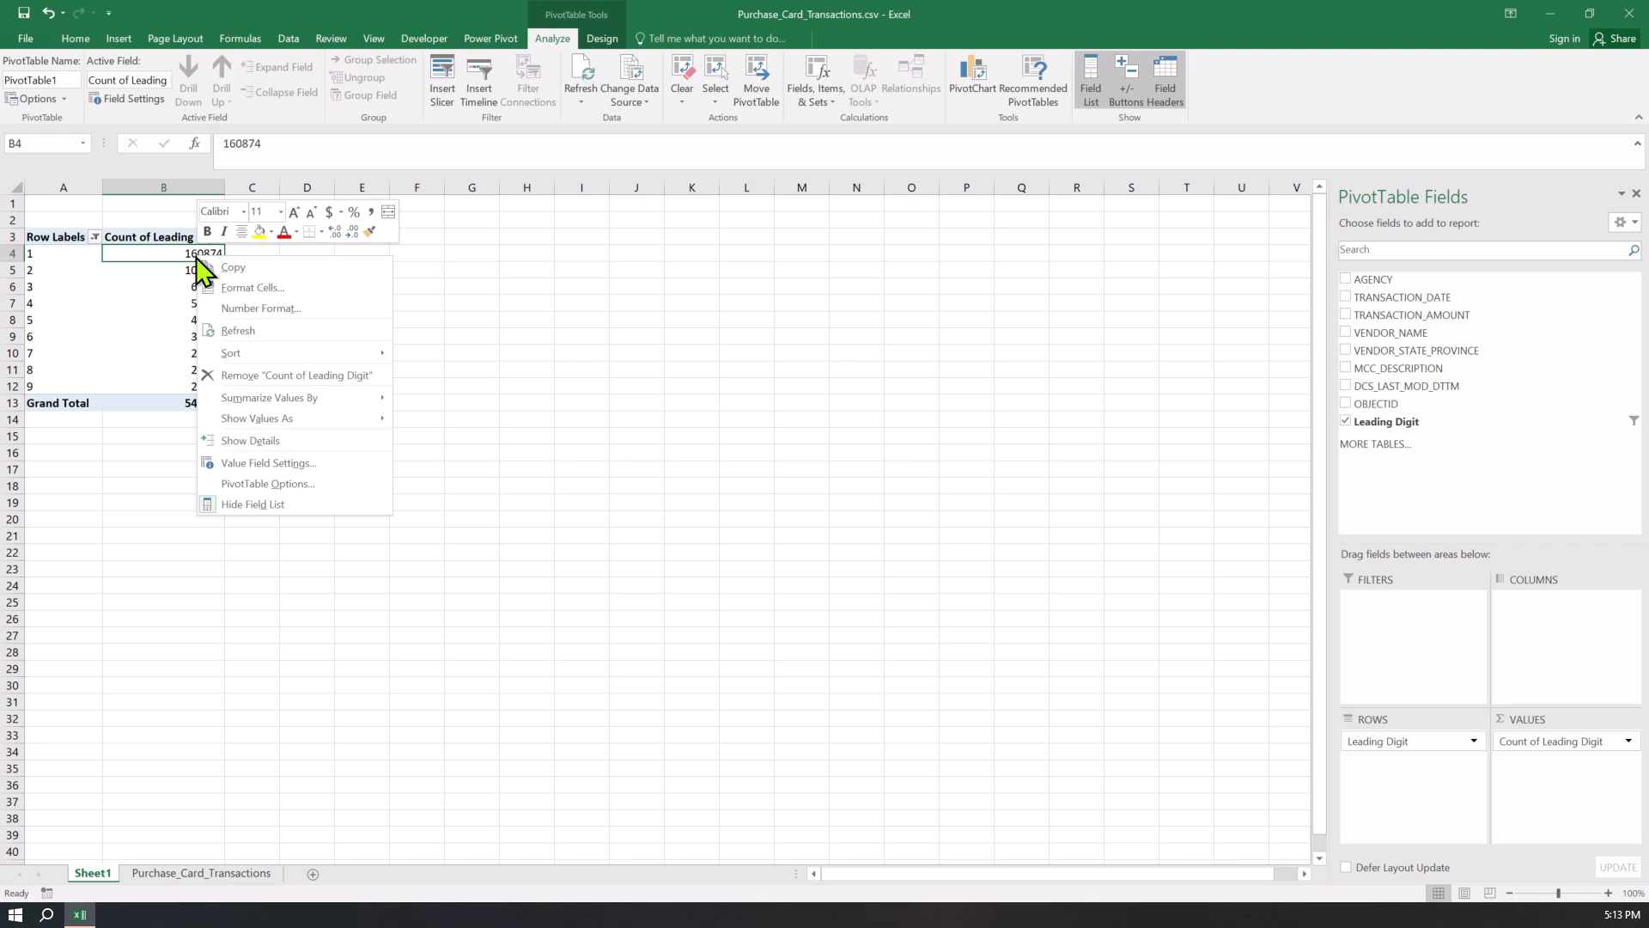
{"action": "mouse_move", "coordinate": [265, 413]}
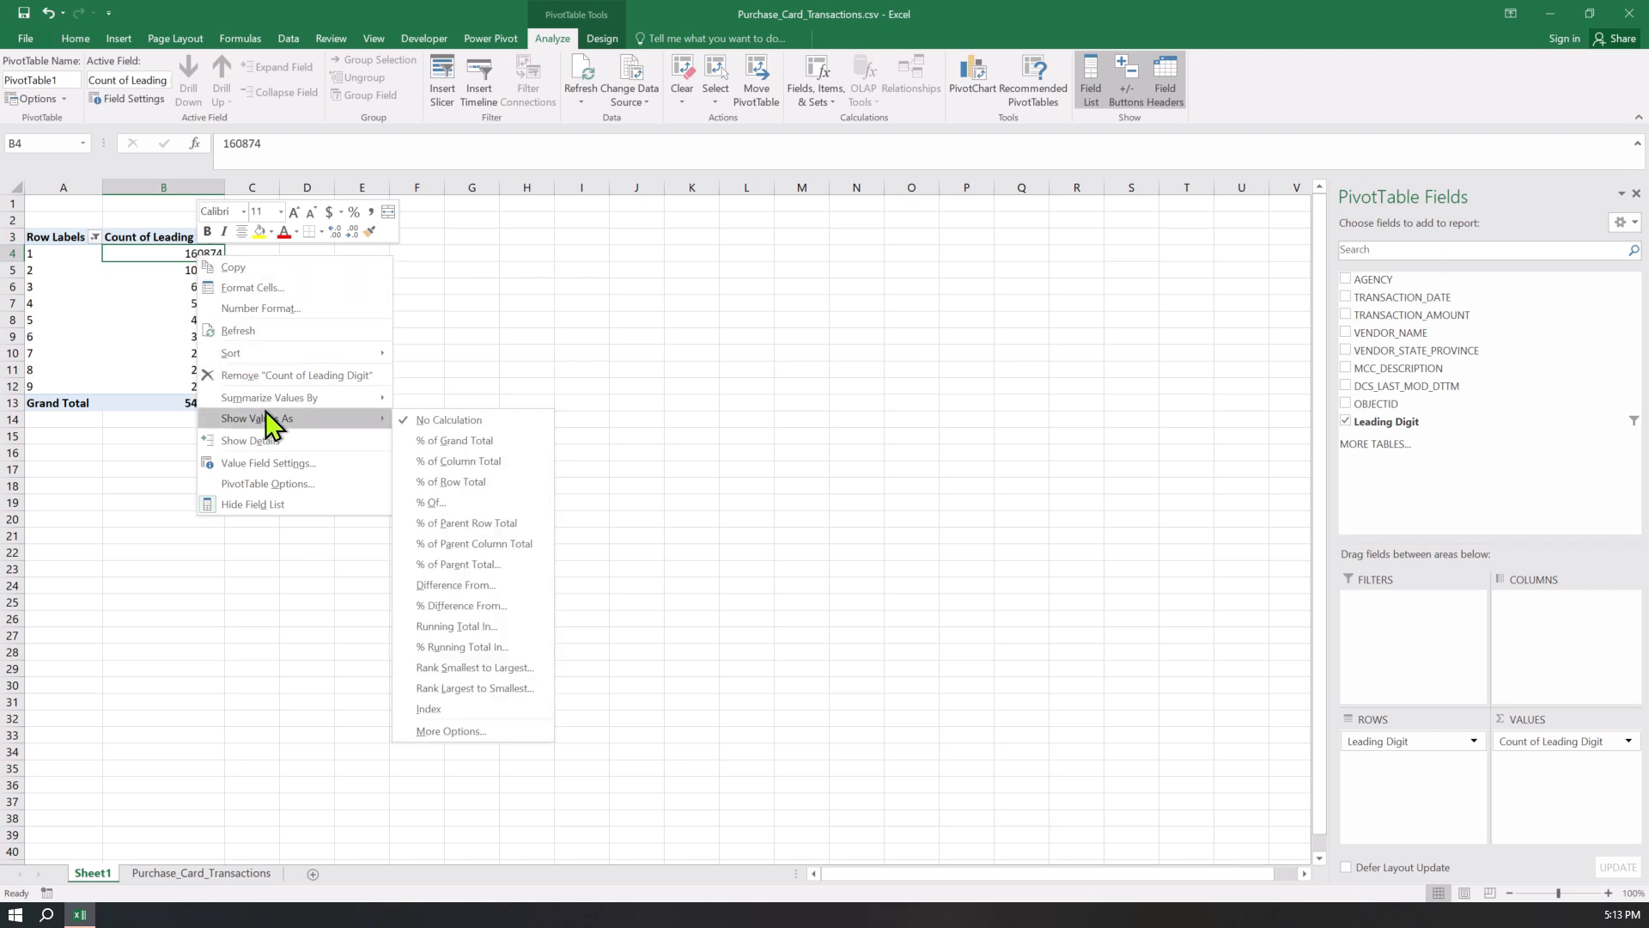
{"action": "left_click", "coordinate": [418, 438]}
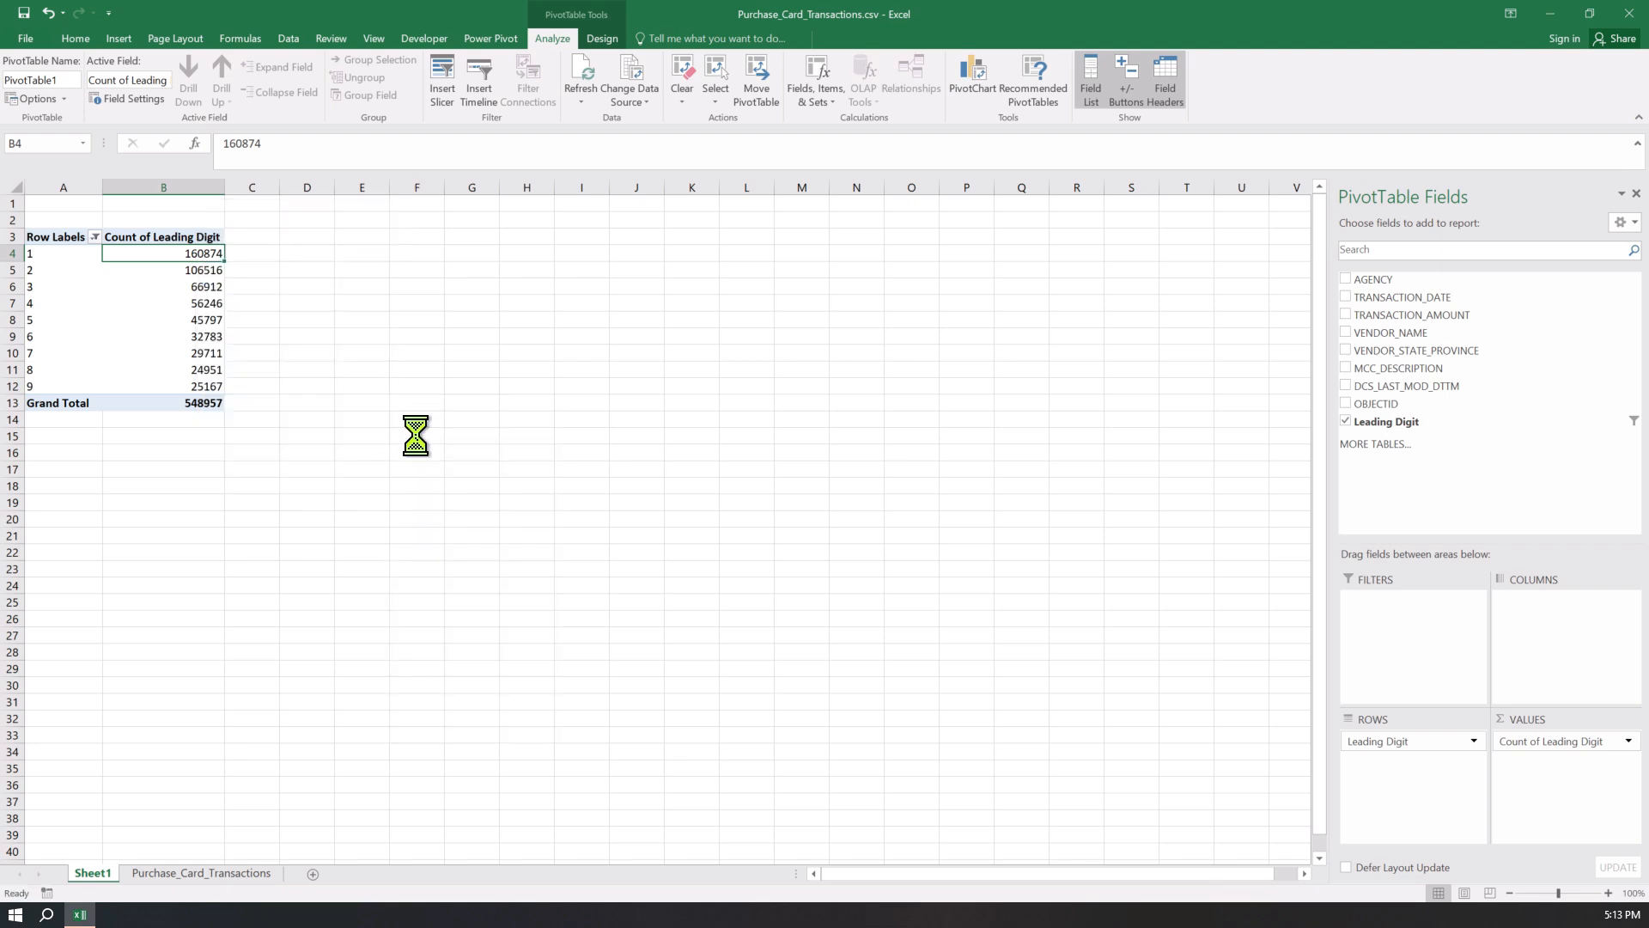
Rename the PivotTable's value column heading in cell B3 to "Observed %"
{"action": "mouse_move", "coordinate": [167, 255]}
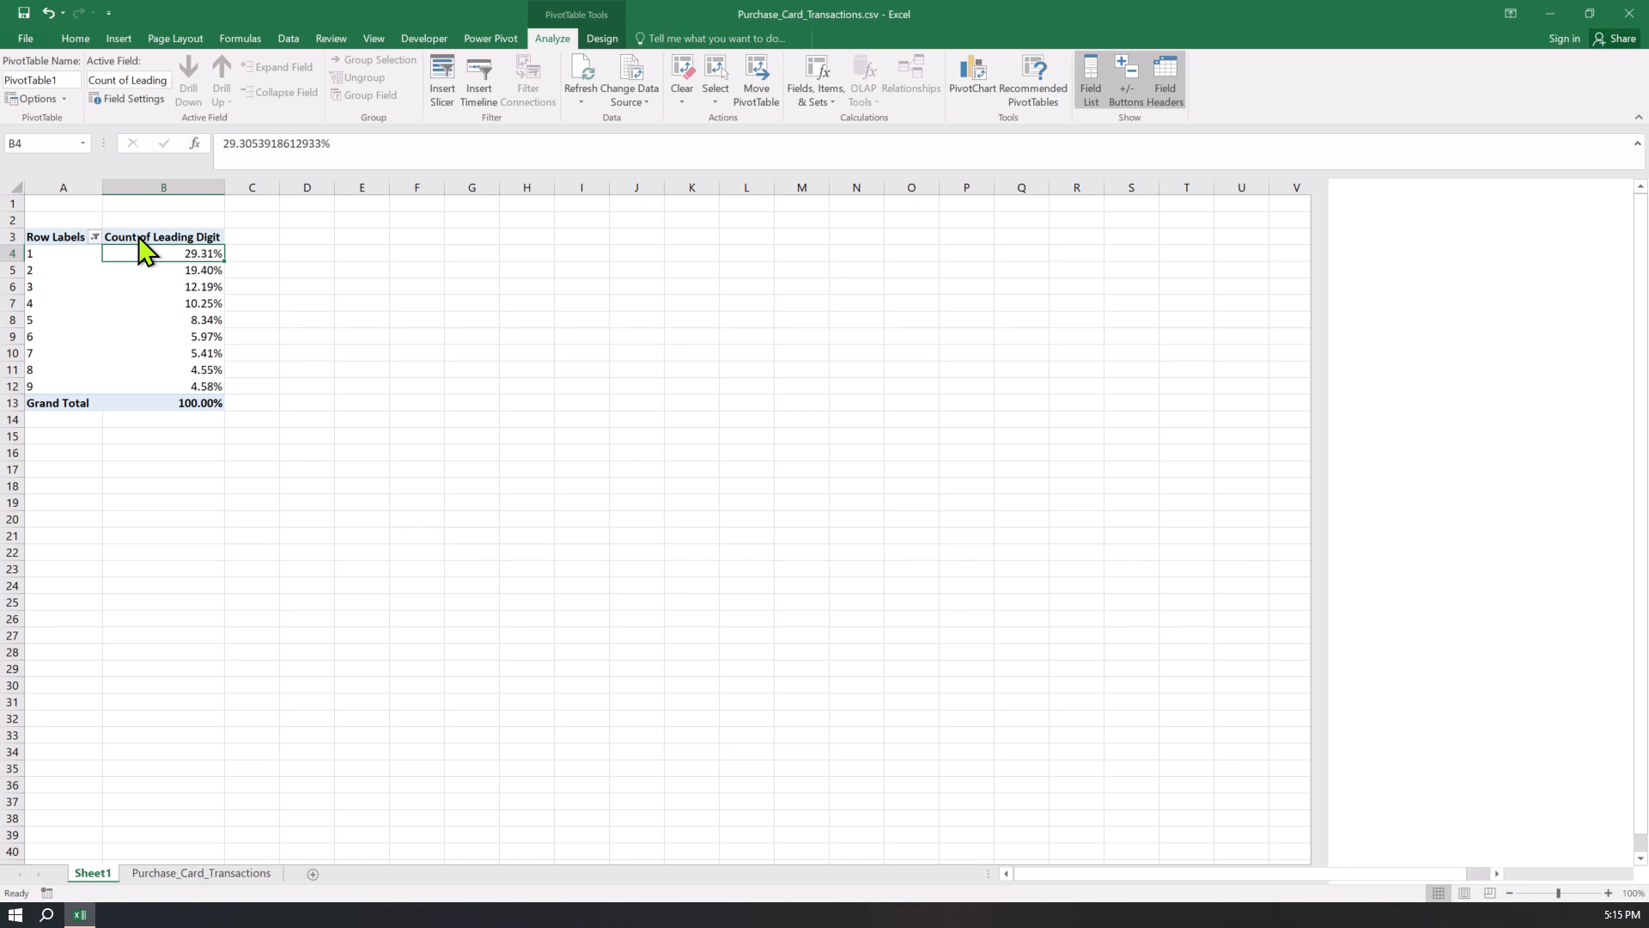
{"action": "left_click", "coordinate": [150, 234]}
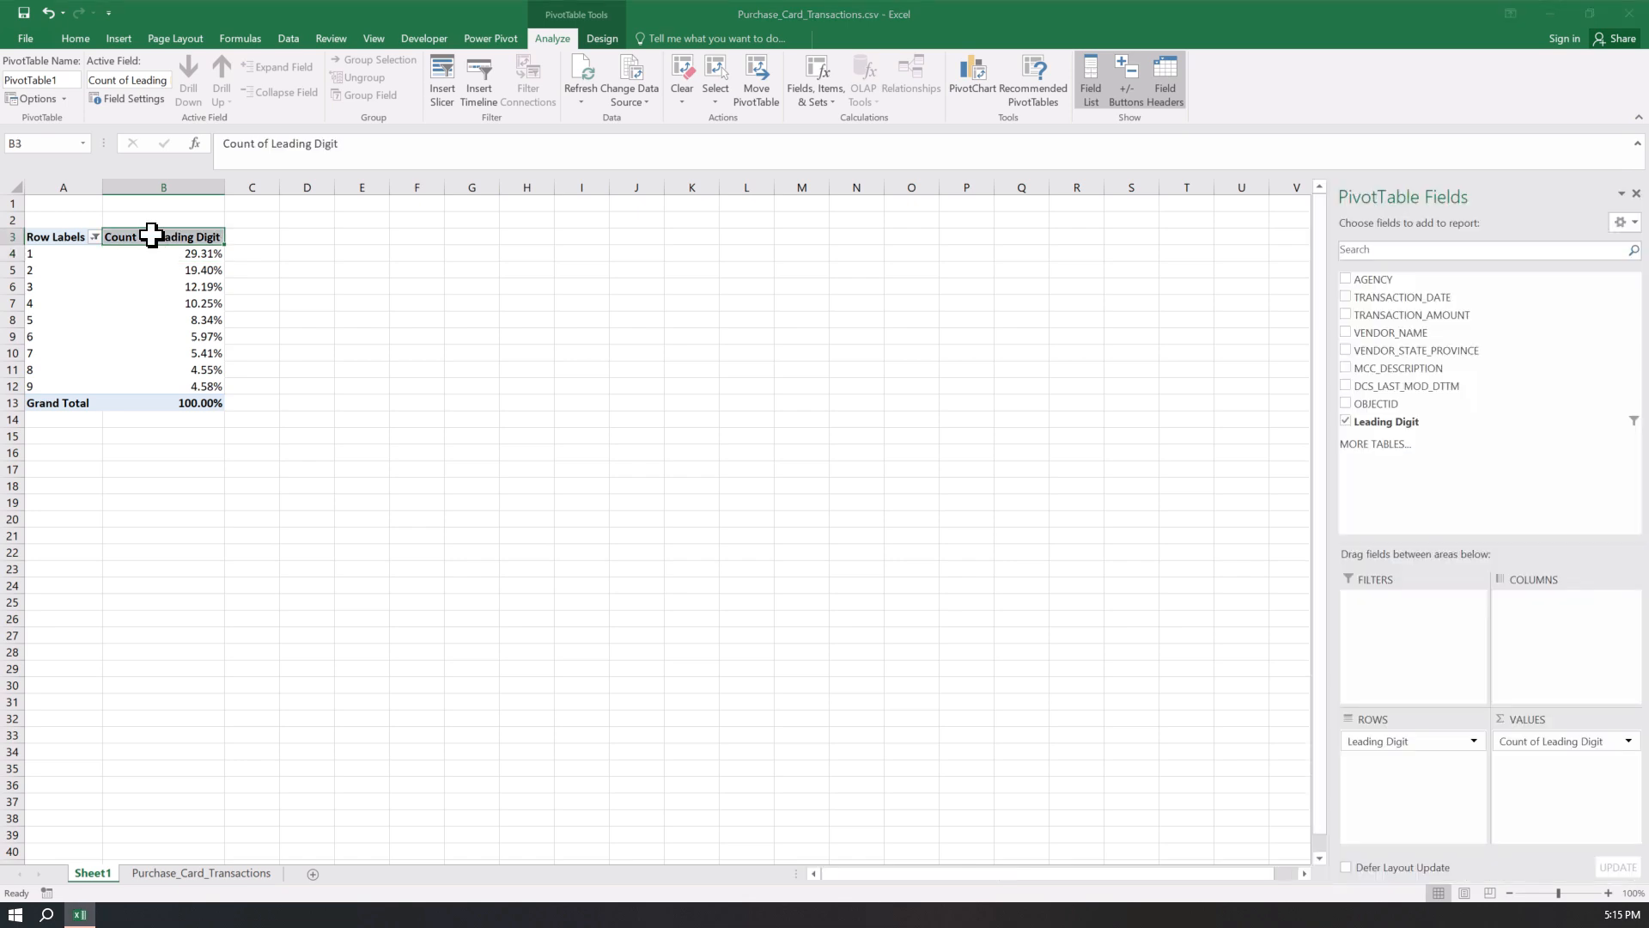
{"action": "left_click_drag", "start_coordinate": [352, 148], "coordinate": [192, 144]}
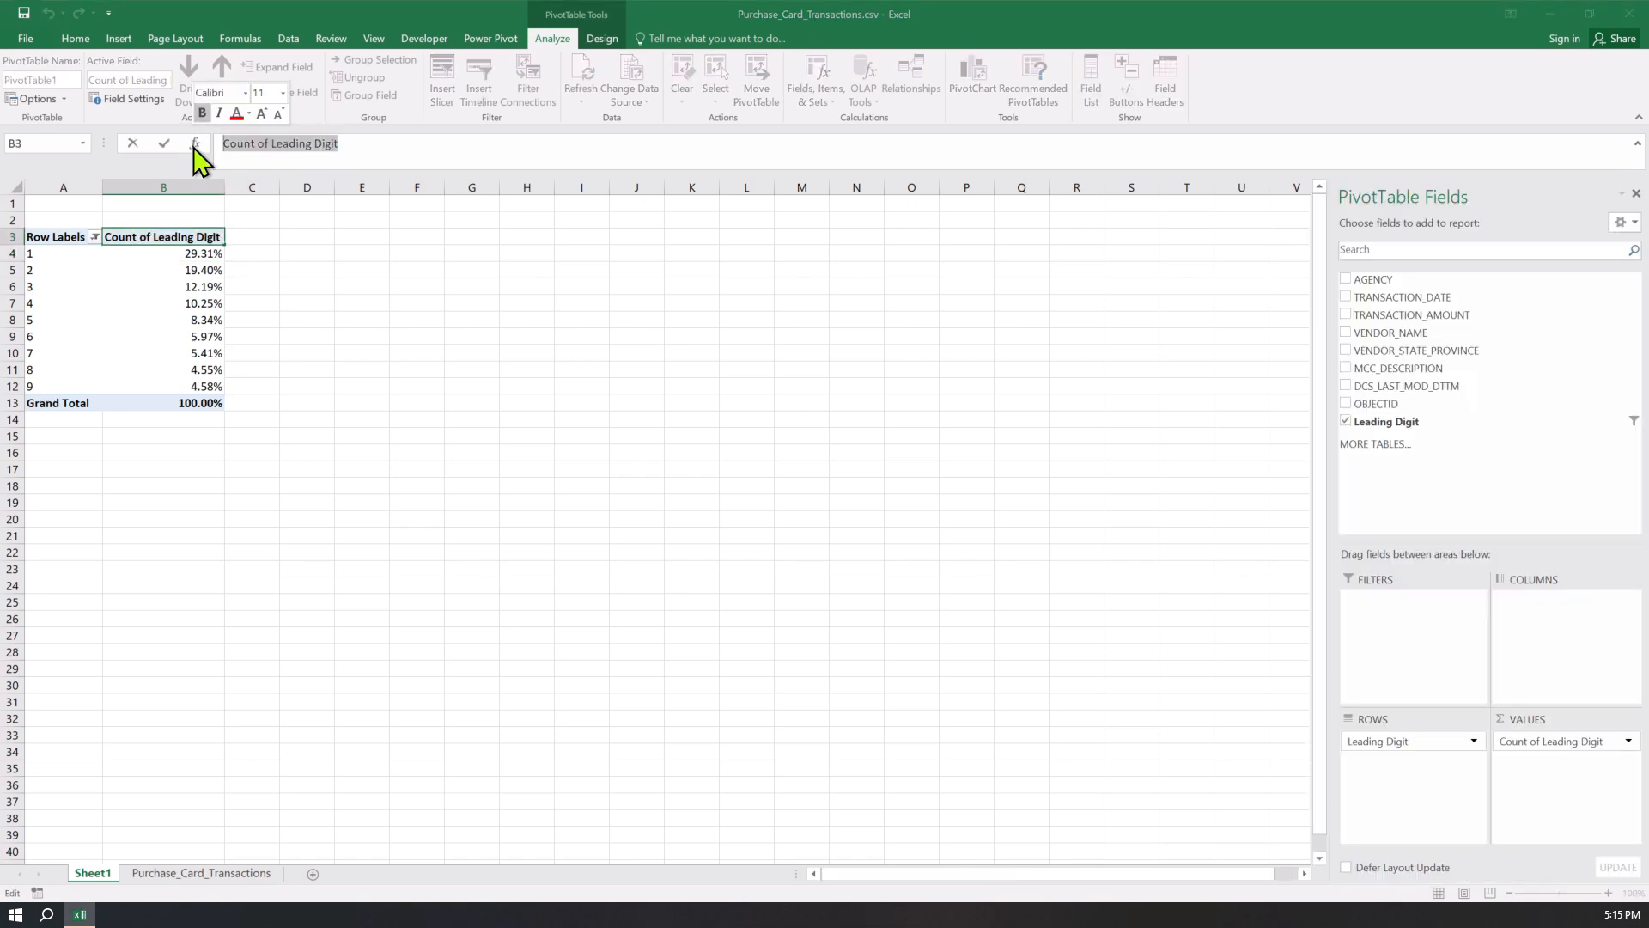
{"action": "type", "text": "Obs"}
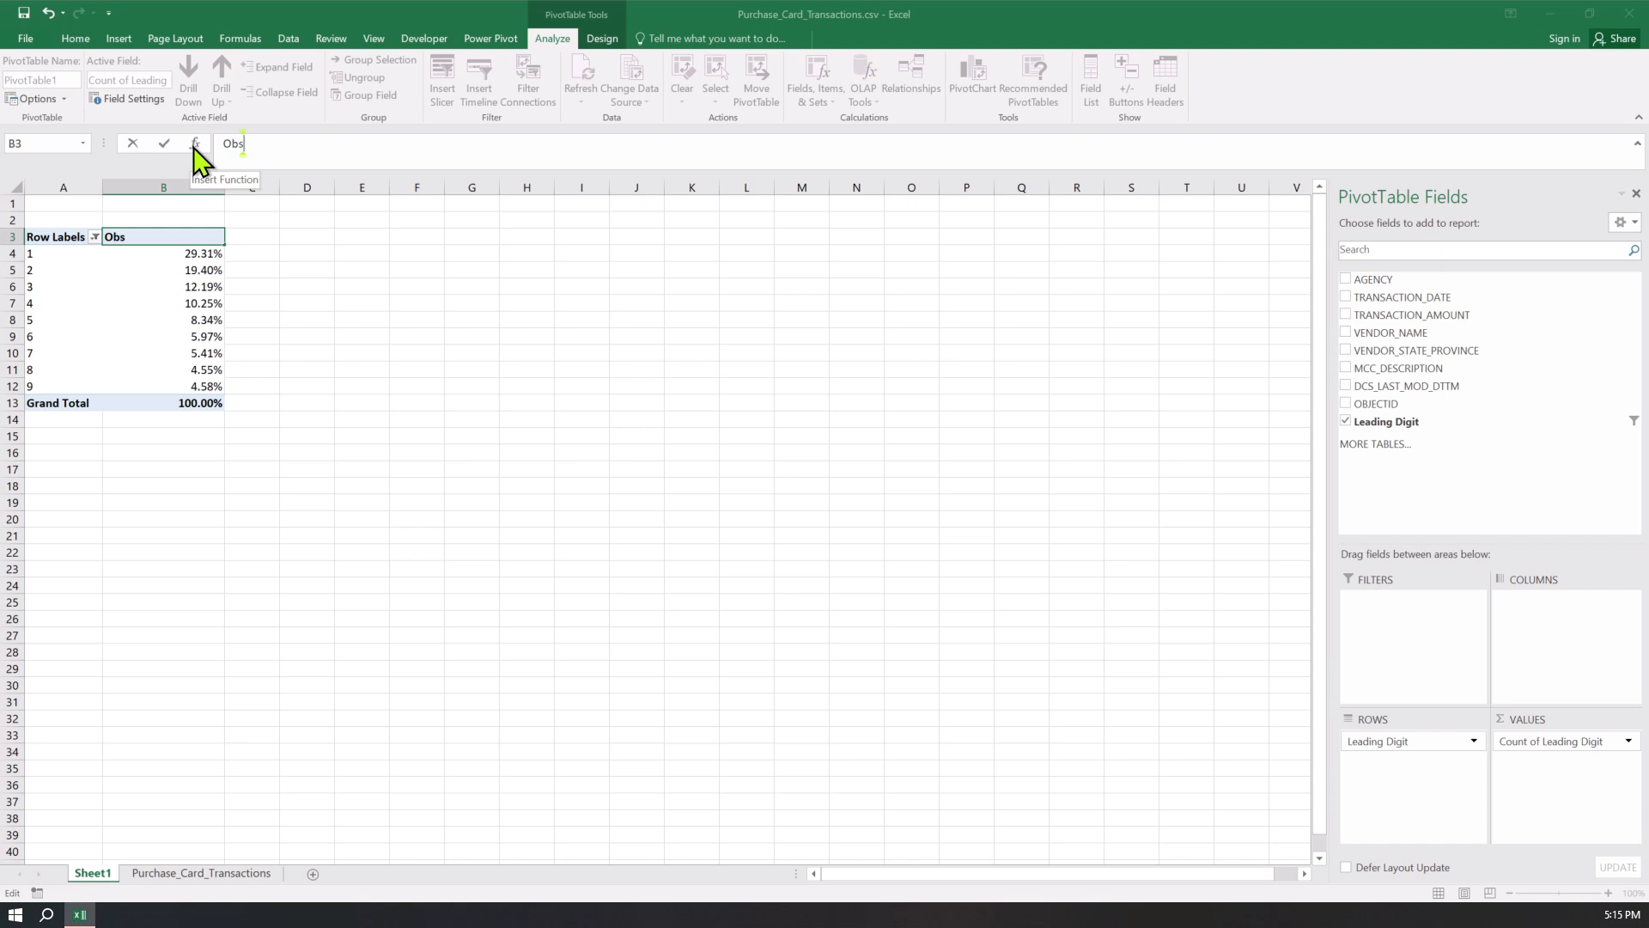
{"action": "type", "text": "erved %"}
{"action": "left_click", "coordinate": [219, 286]}
Copy the PivotTable's headings and rows for digits 1 to 9, without the grand total, into the range starting at cell A17
{"action": "left_click", "coordinate": [45, 237]}
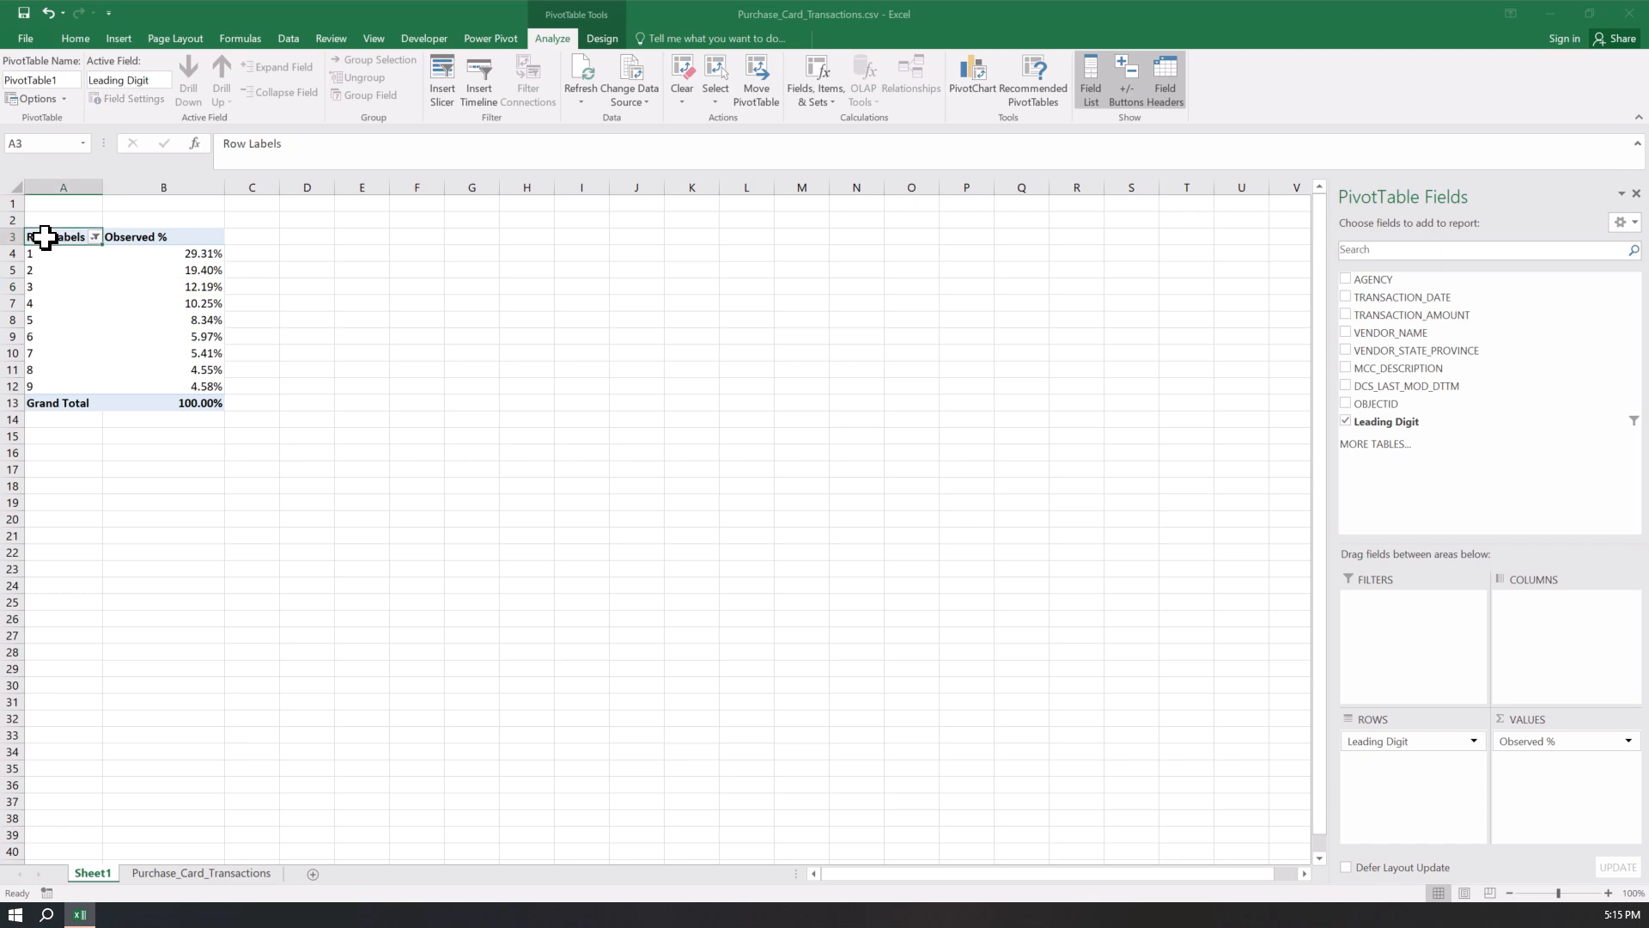
{"action": "key", "text": "shift+Right"}
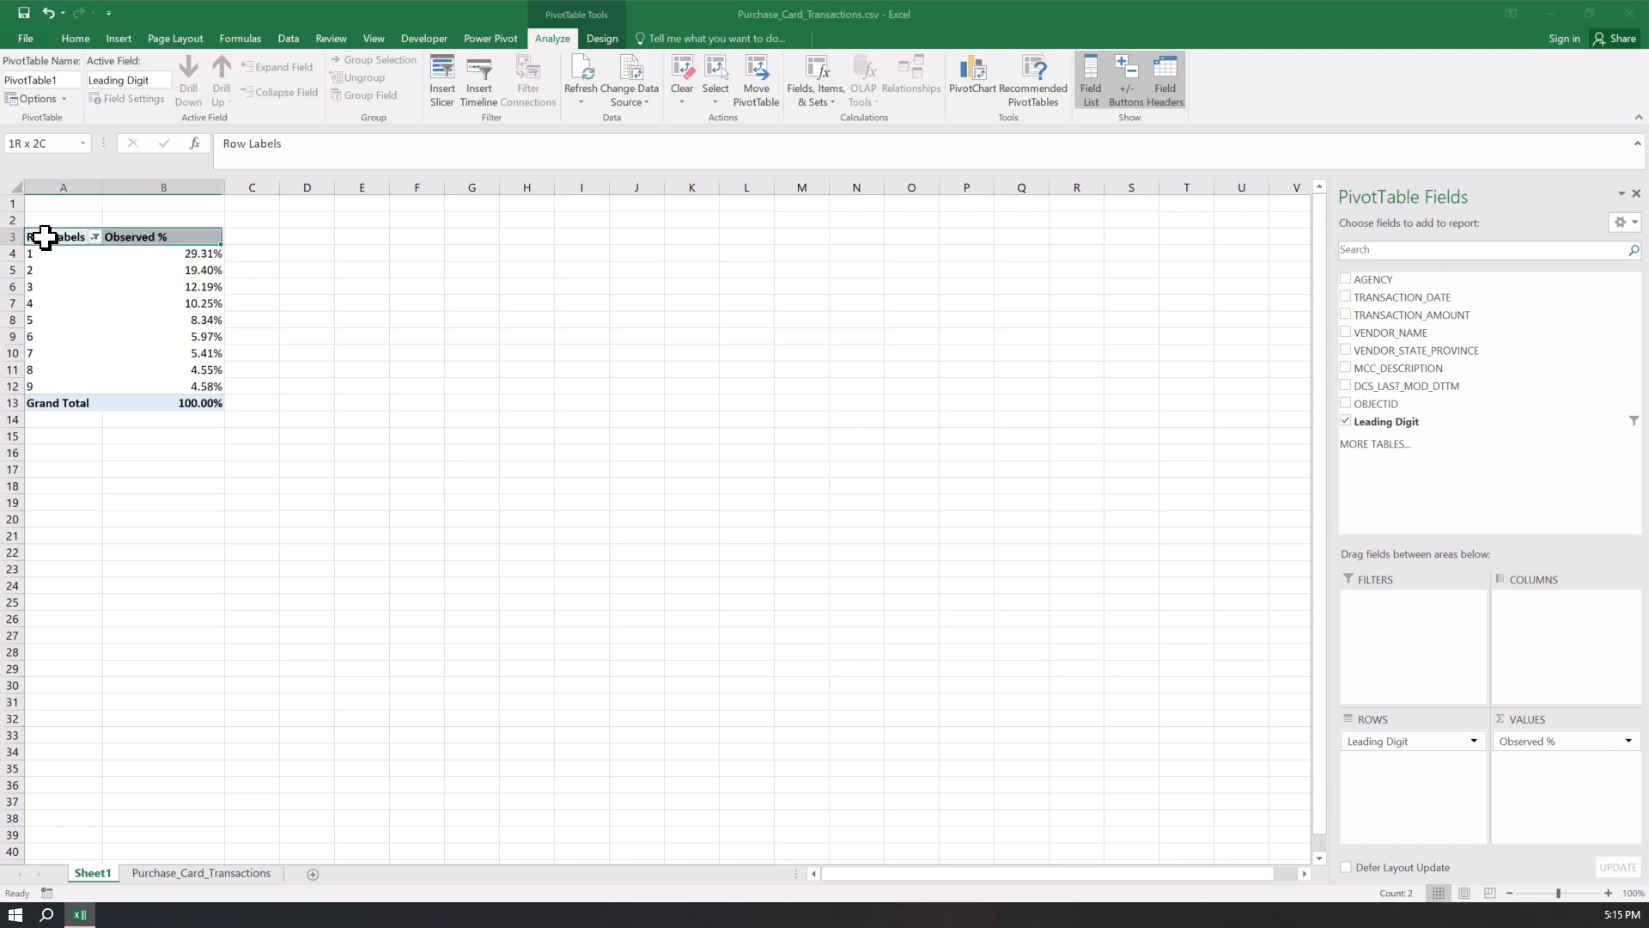
{"action": "key", "text": "shift+Down"}
{"action": "key", "text": "shift+Down"}
{"action": "key", "text": "shift+Down"}
{"action": "key", "text": "shift+Down"}
{"action": "key", "text": "shift+Down"}
{"action": "key", "text": "shift+Down"}
{"action": "key", "text": "shift+Down"}
{"action": "key", "text": "shift+Down"}
{"action": "key", "text": "shift+Down"}
{"action": "key", "text": "shift+Down"}
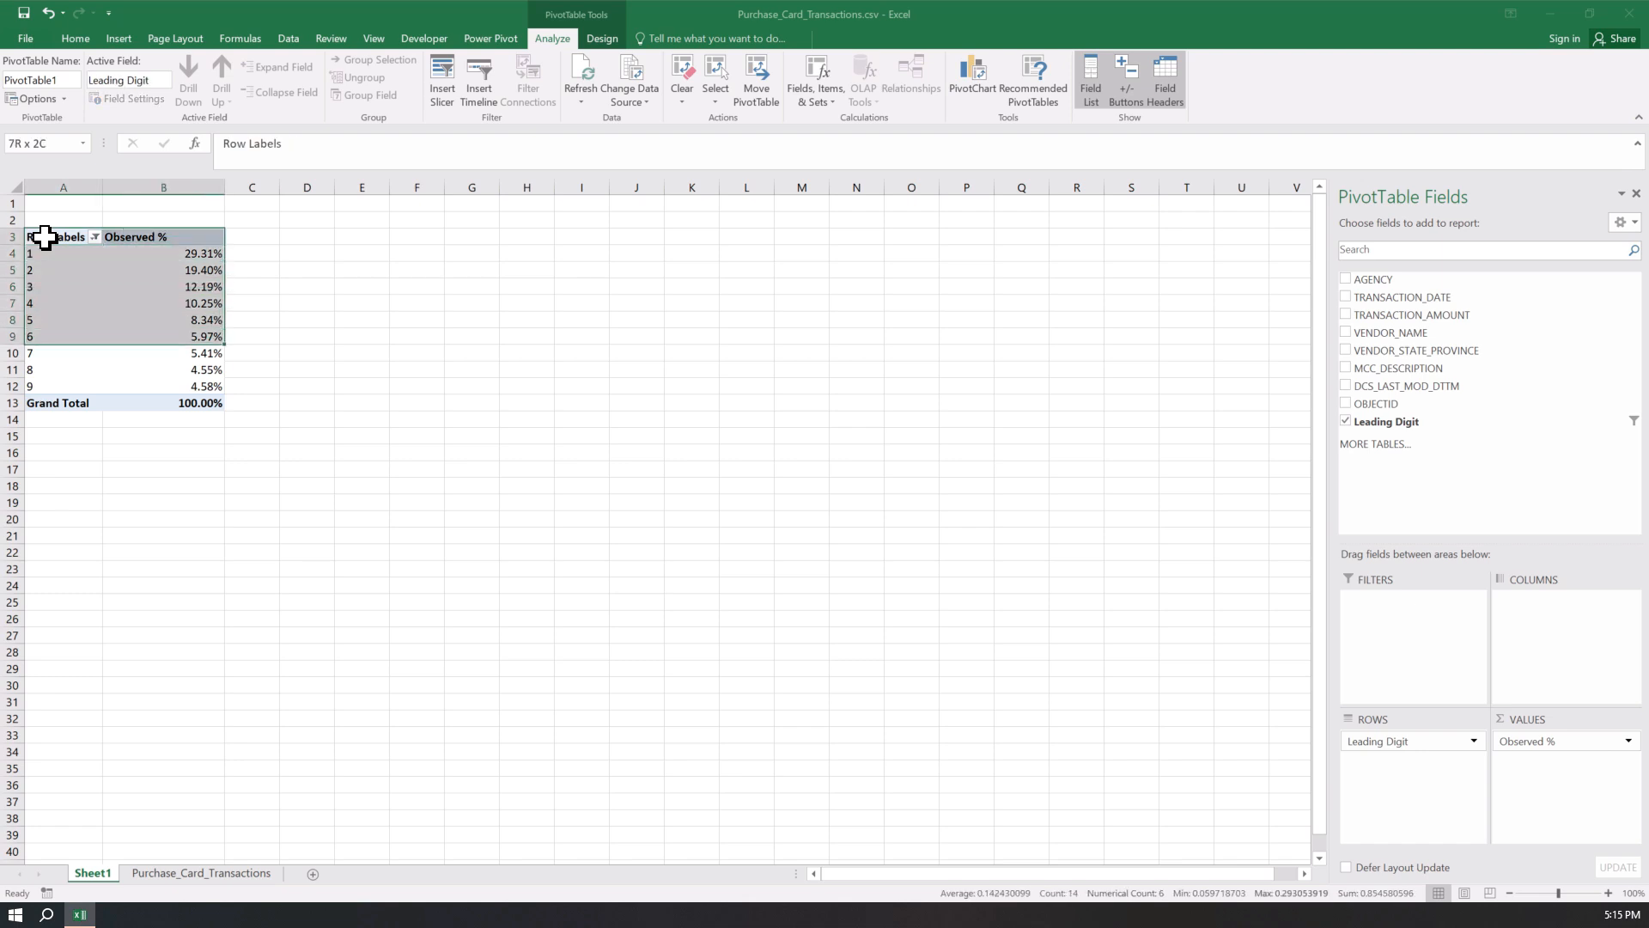
{"action": "key", "text": "shift+Up"}
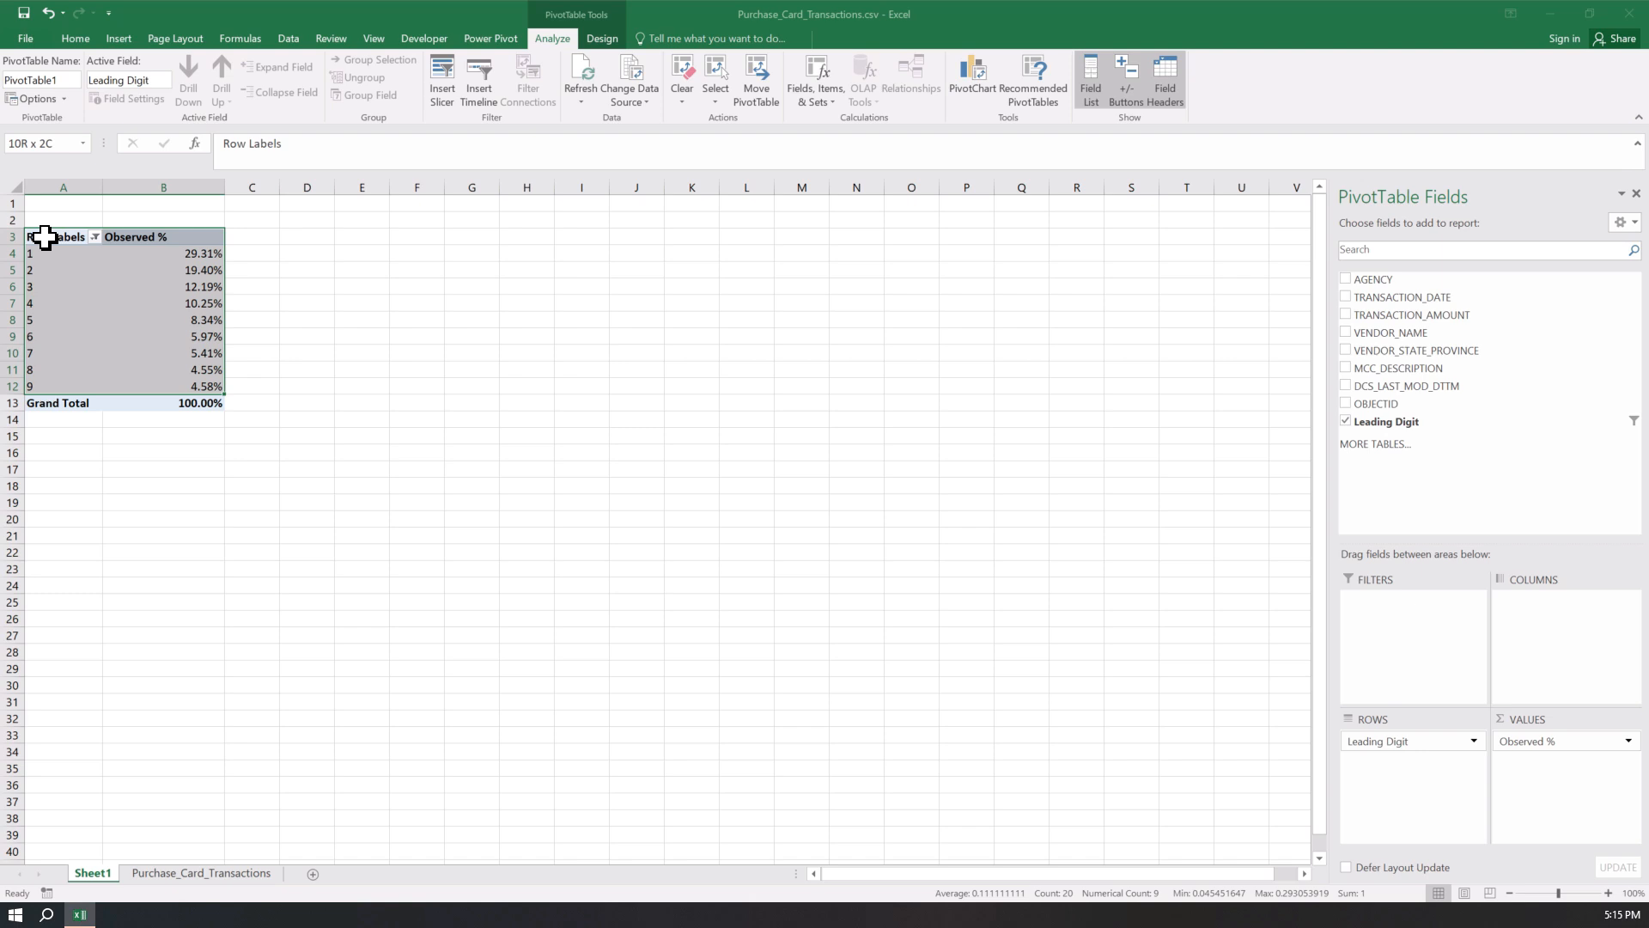
{"action": "key", "text": "ctrl+c"}
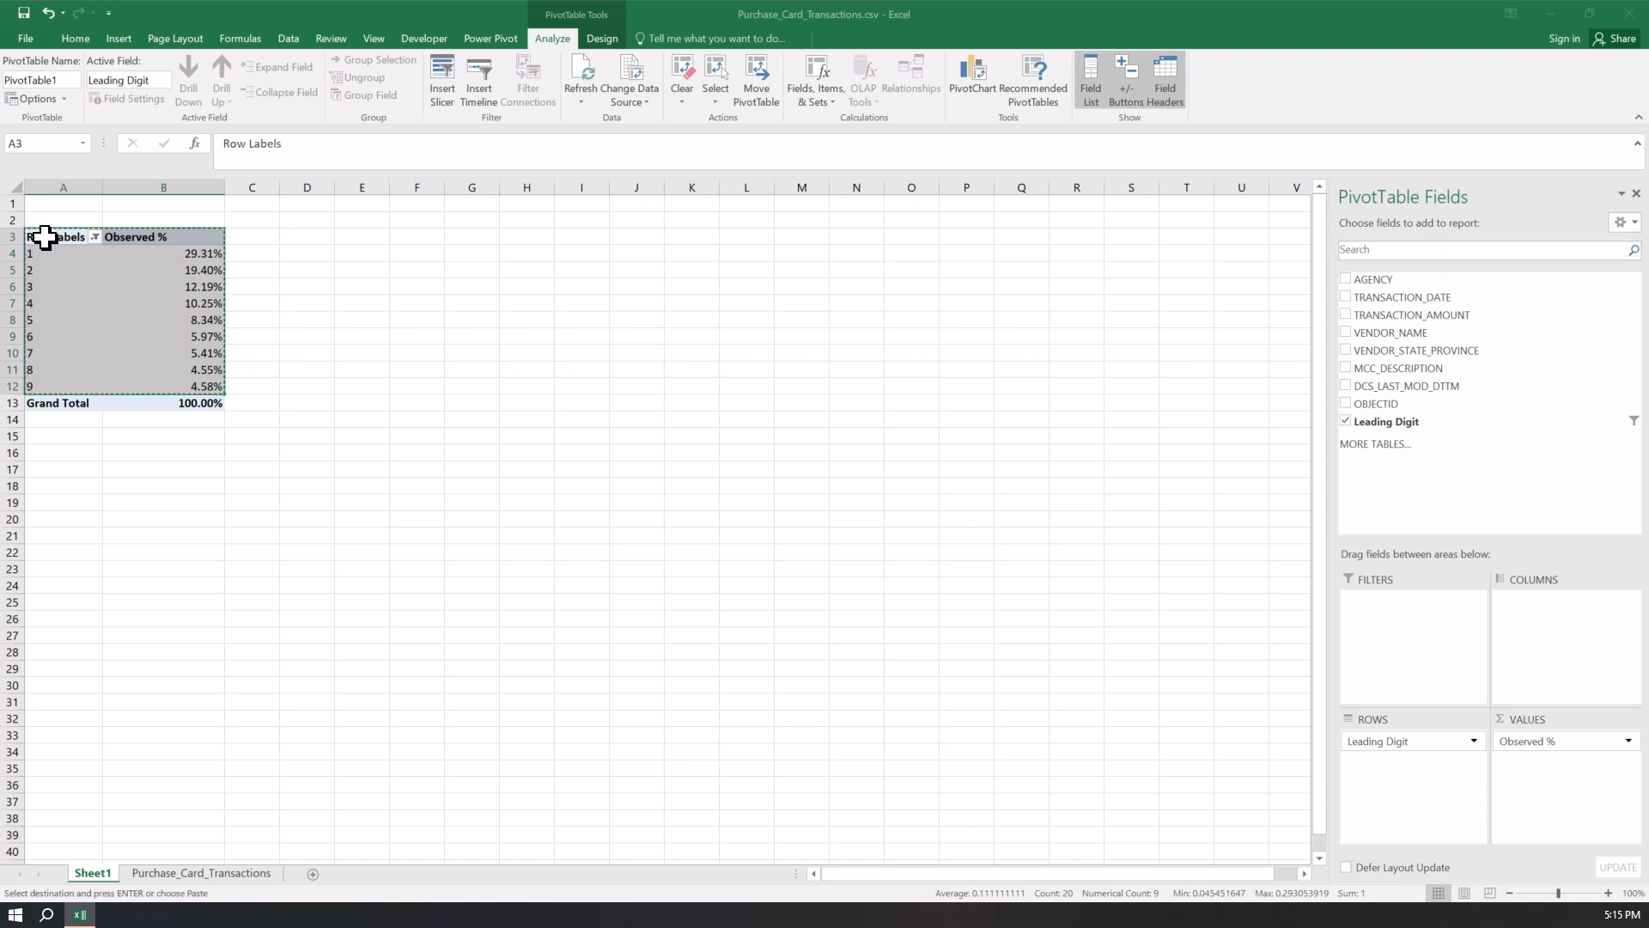
{"action": "left_click", "coordinate": [82, 470]}
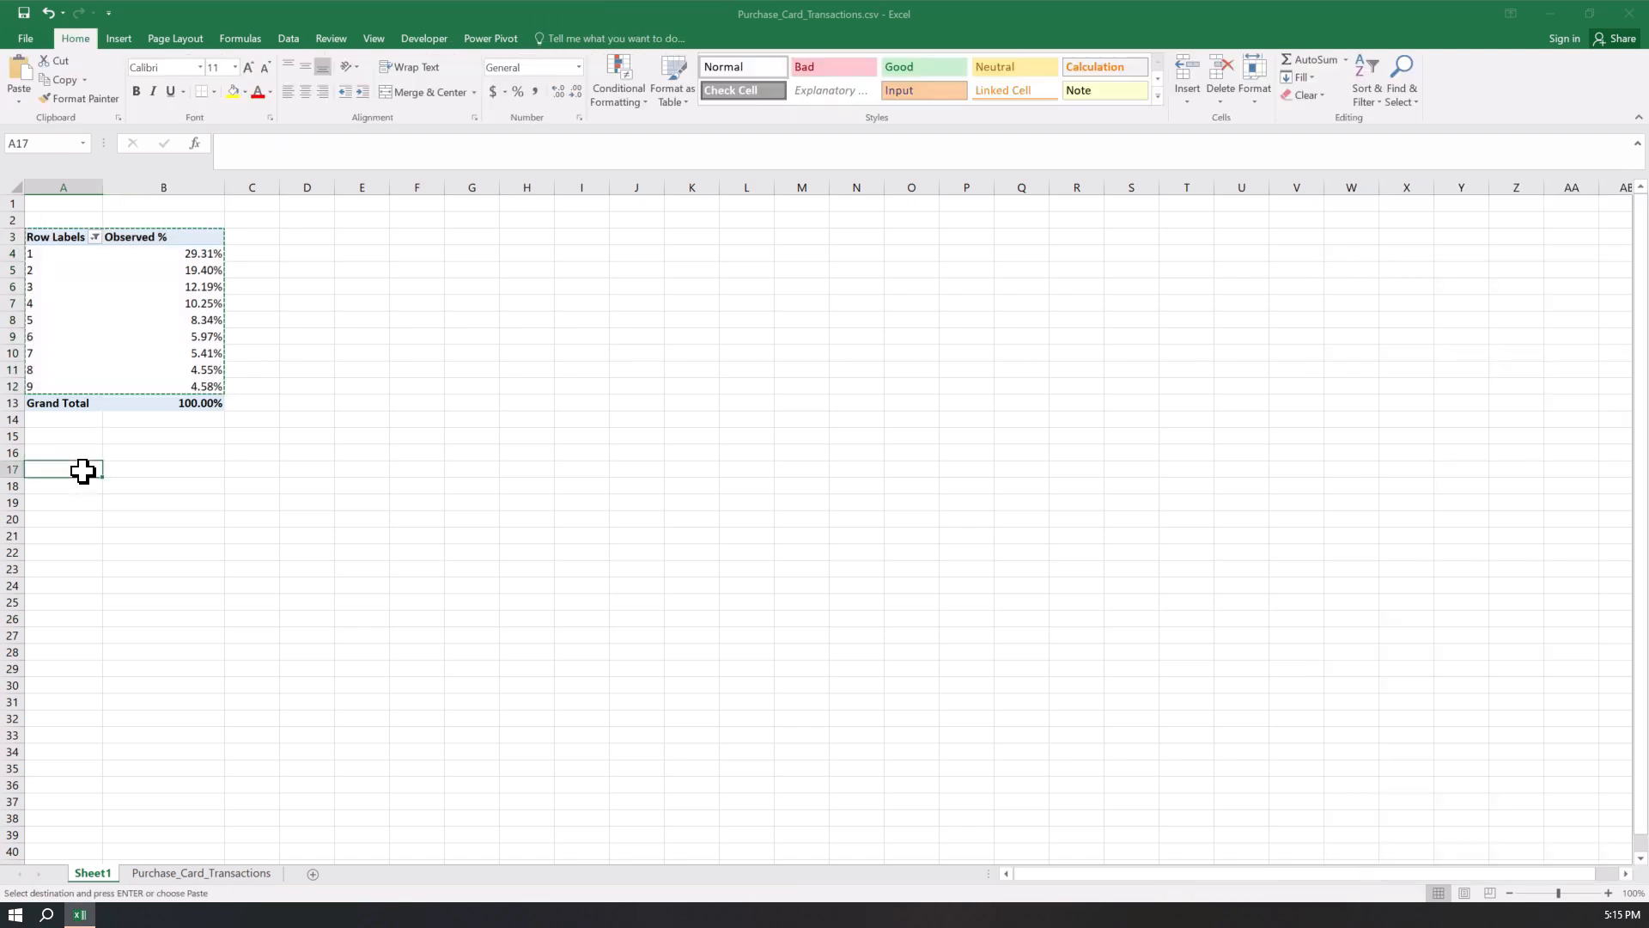
{"action": "key", "text": "ctrl+v"}
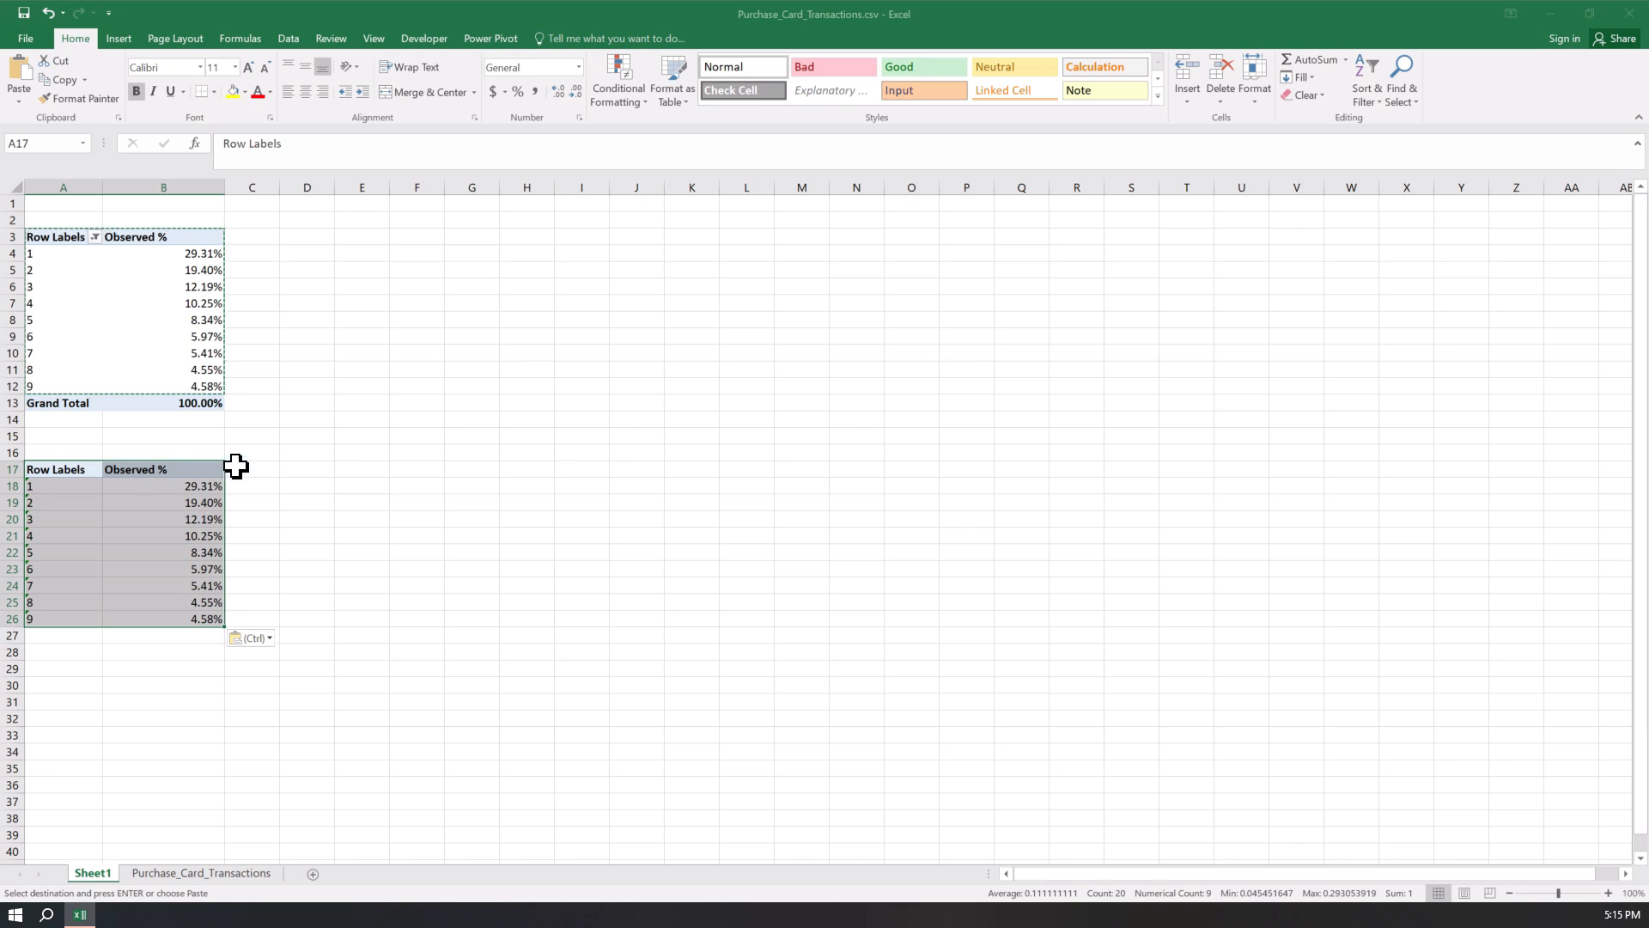
Add the heading "Benford %" in cell C17 and enter the formula =LOG10(1+1/A18) in C18
{"action": "left_click", "coordinate": [244, 466]}
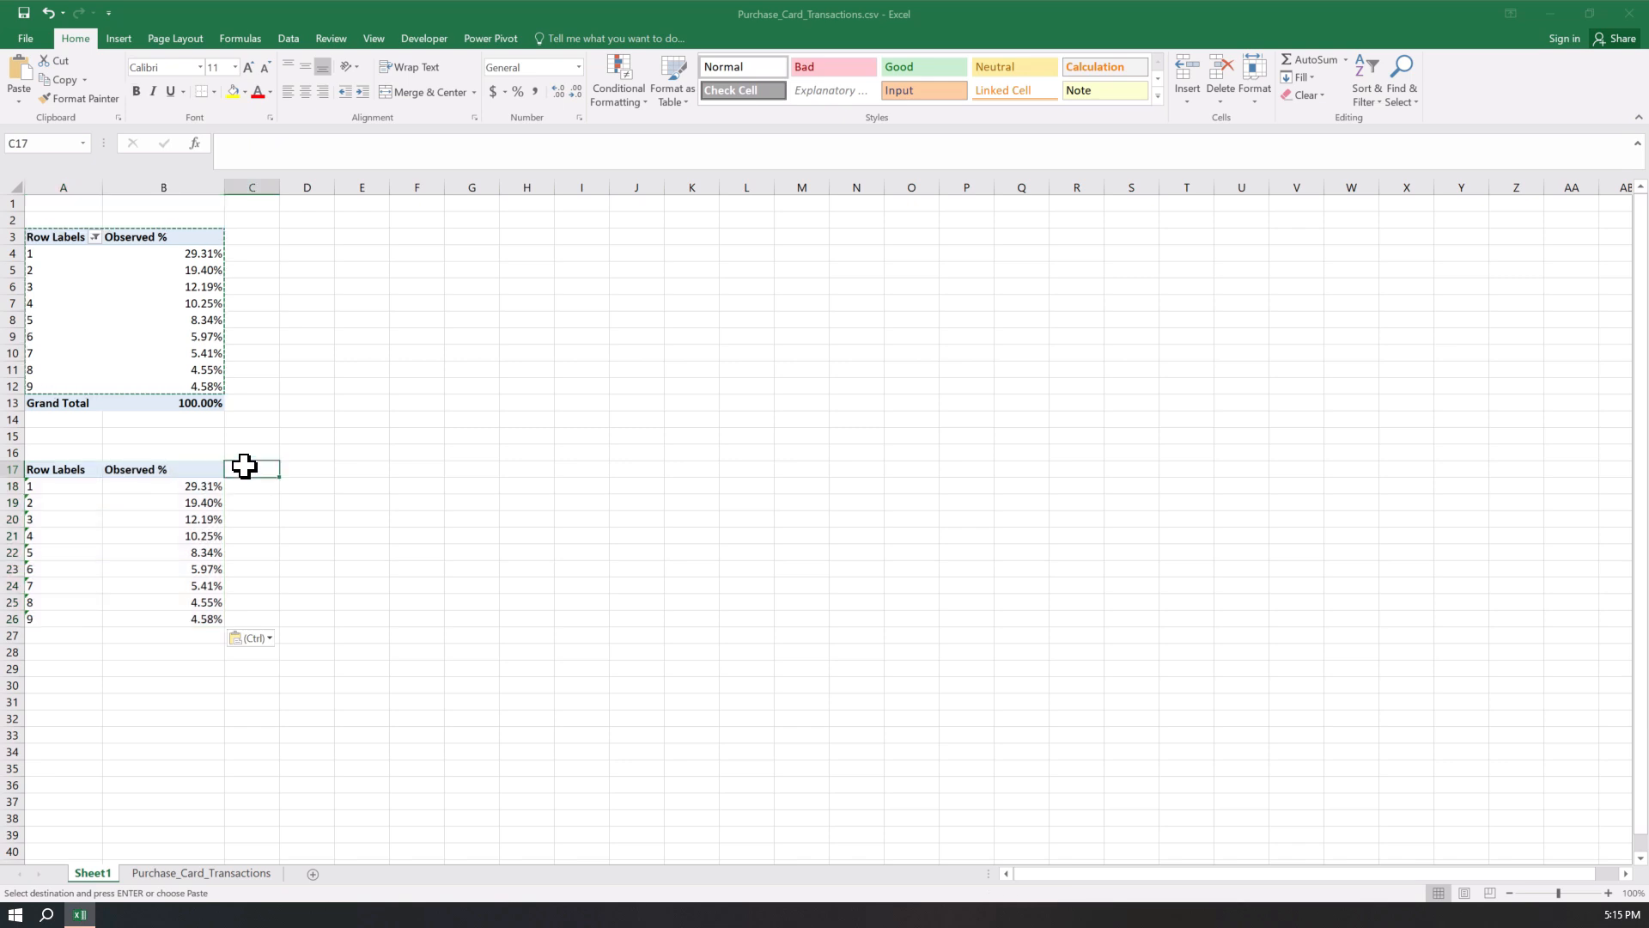
{"action": "type", "text": "Benford %"}
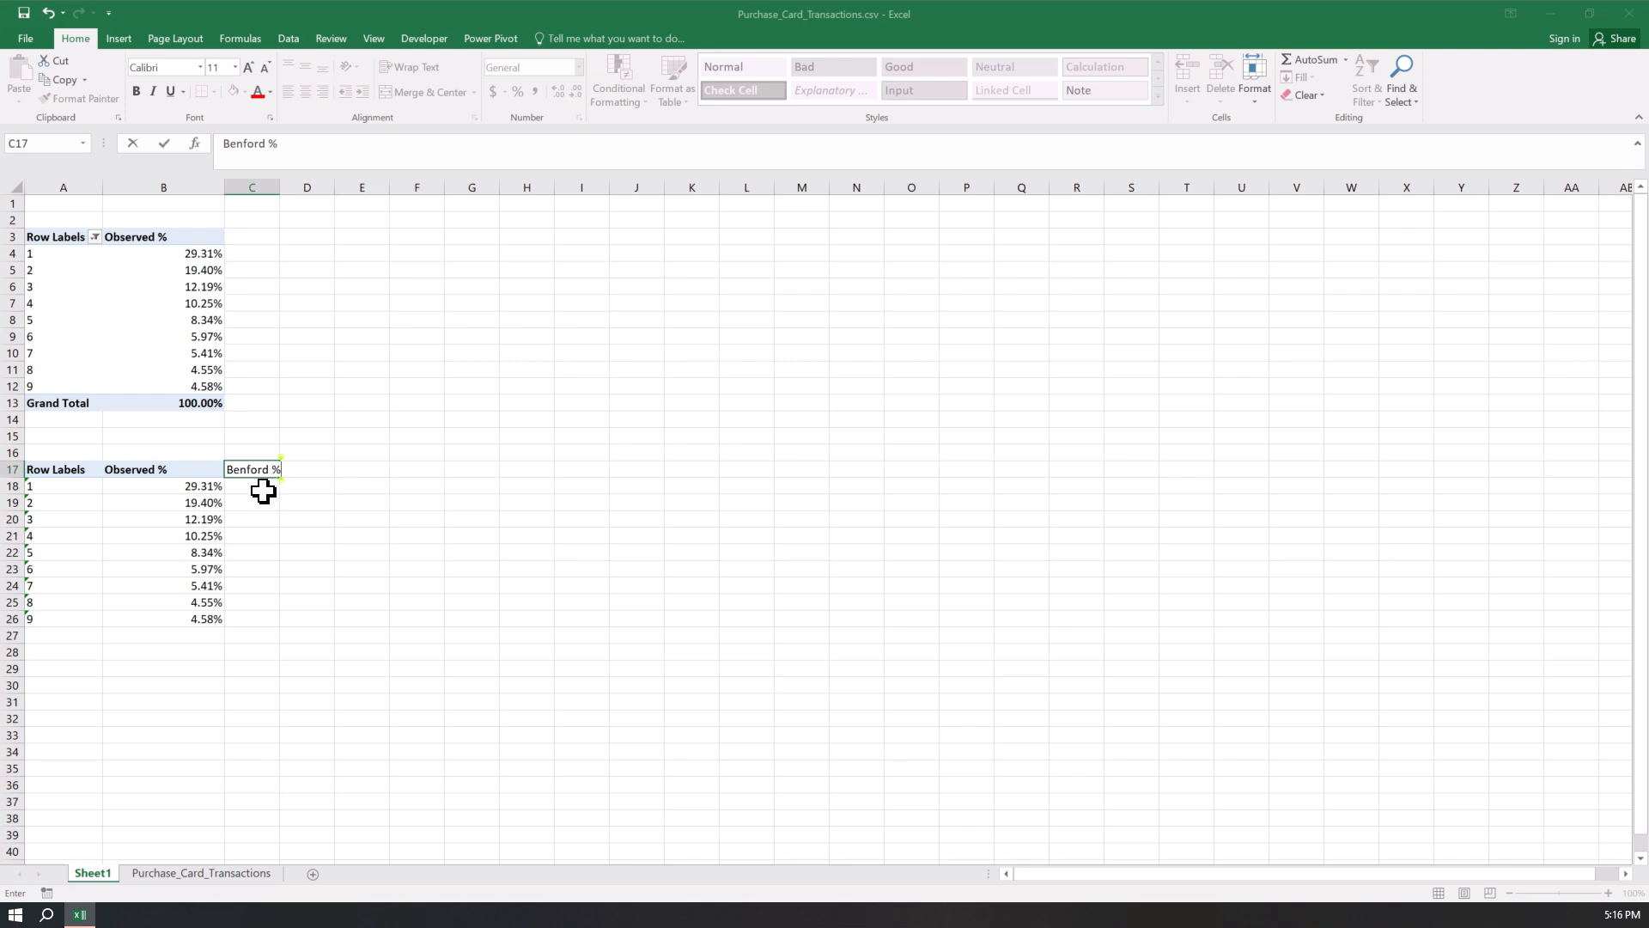
{"action": "key", "text": "Return"}
{"action": "type", "text": "="}
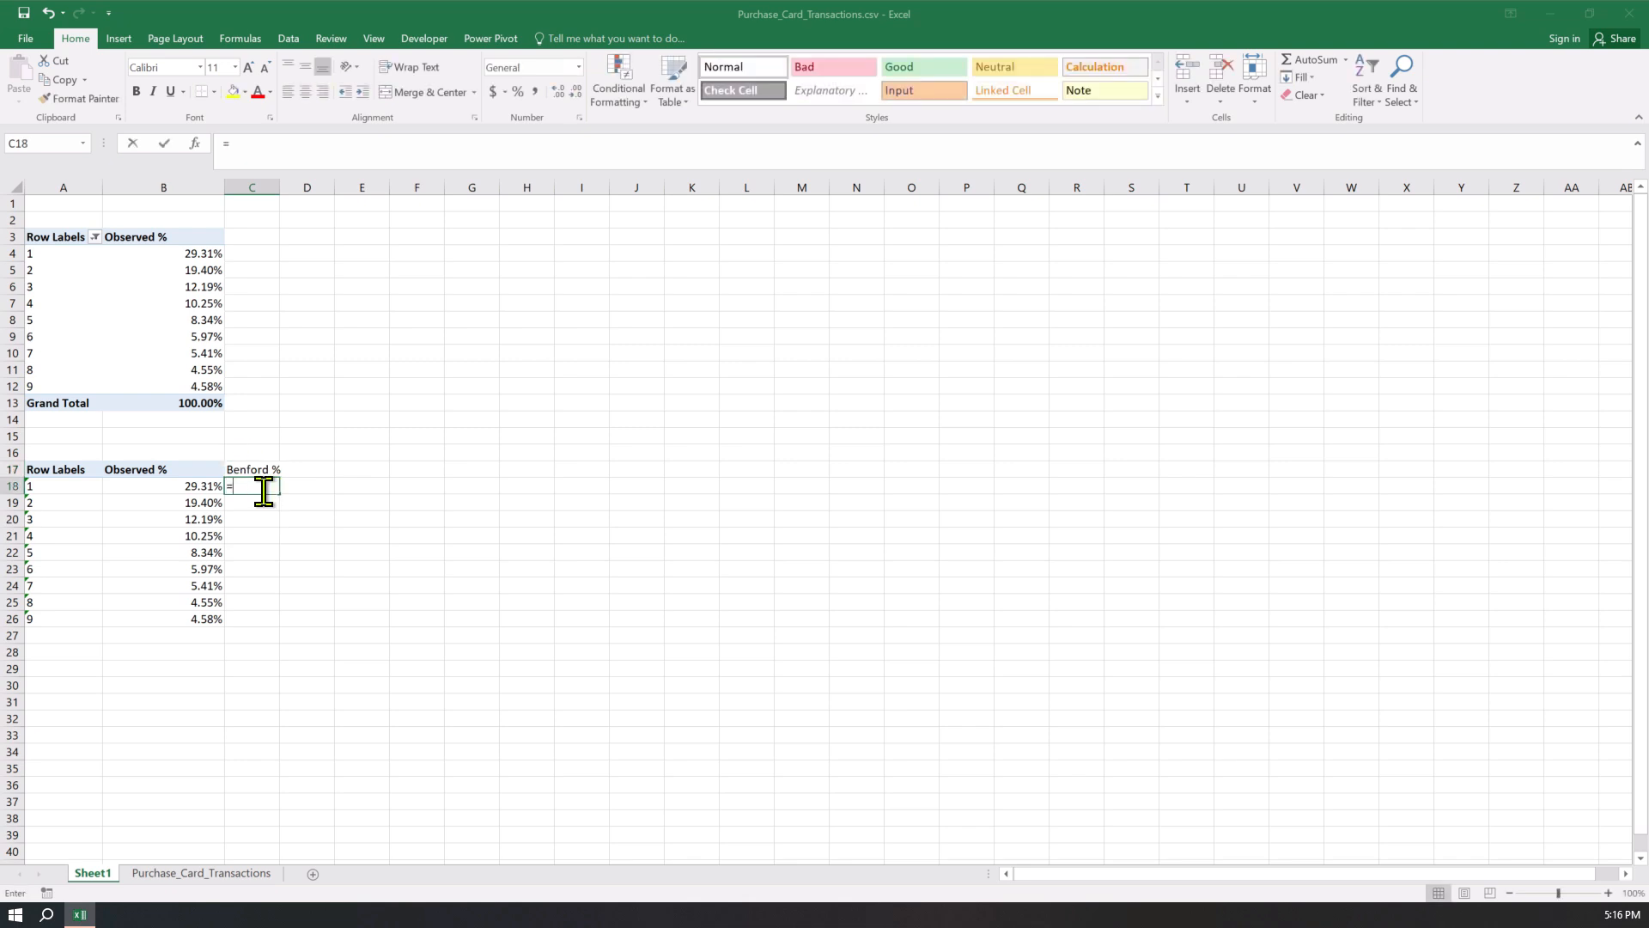
{"action": "type", "text": "LOG"}
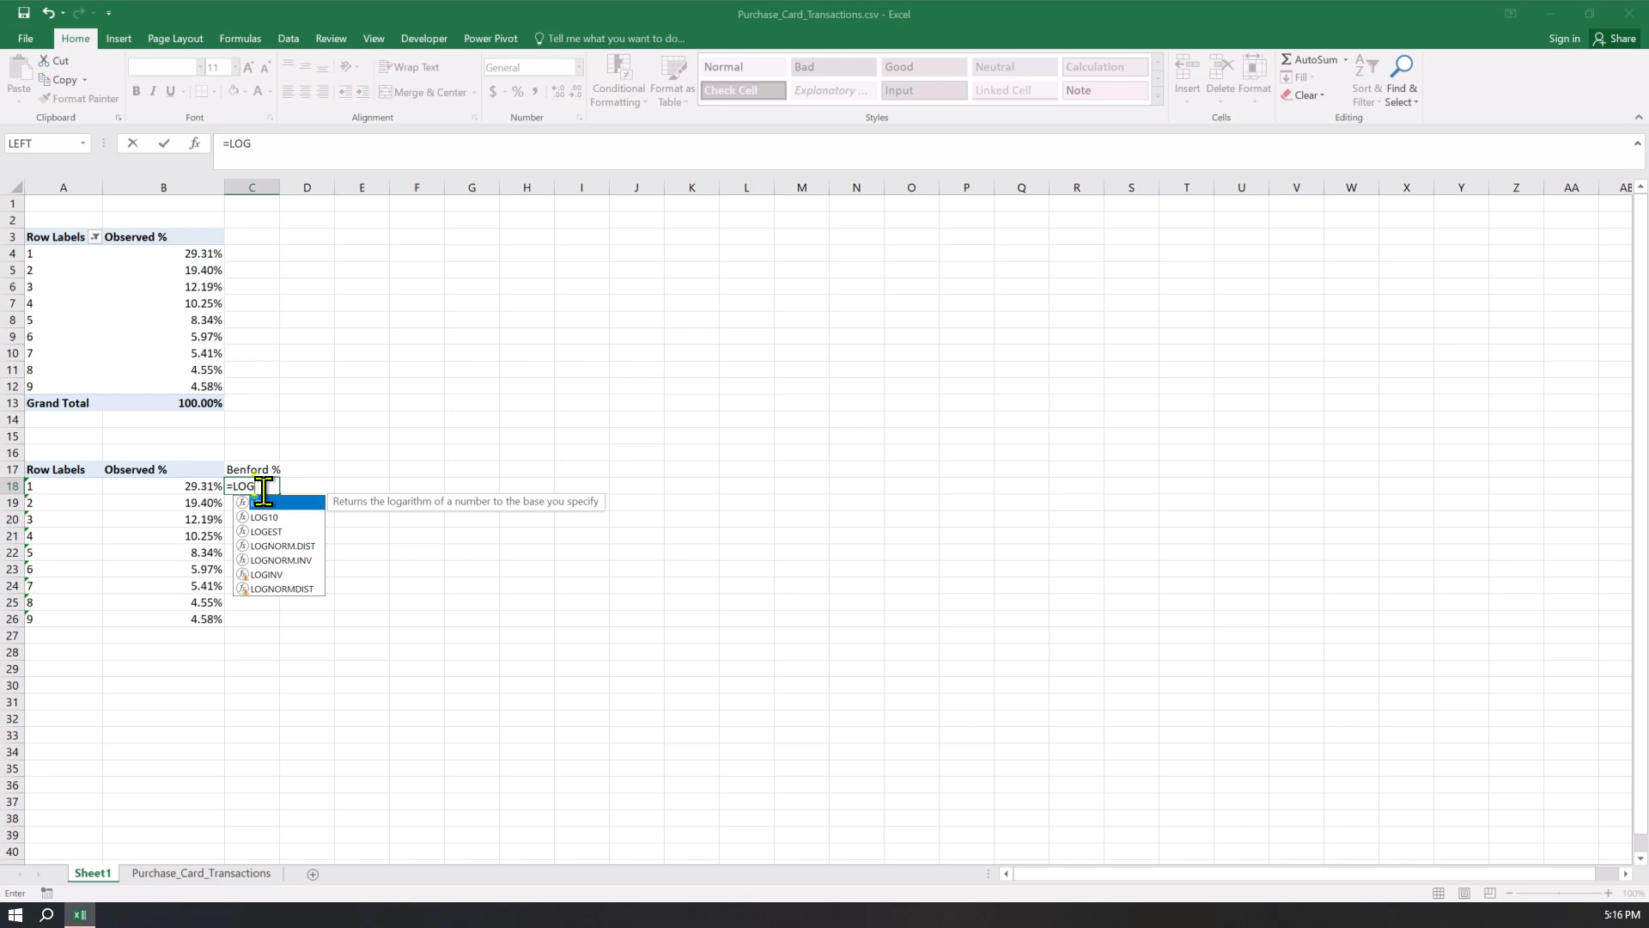
{"action": "key", "text": "Down"}
{"action": "key", "text": "Tab"}
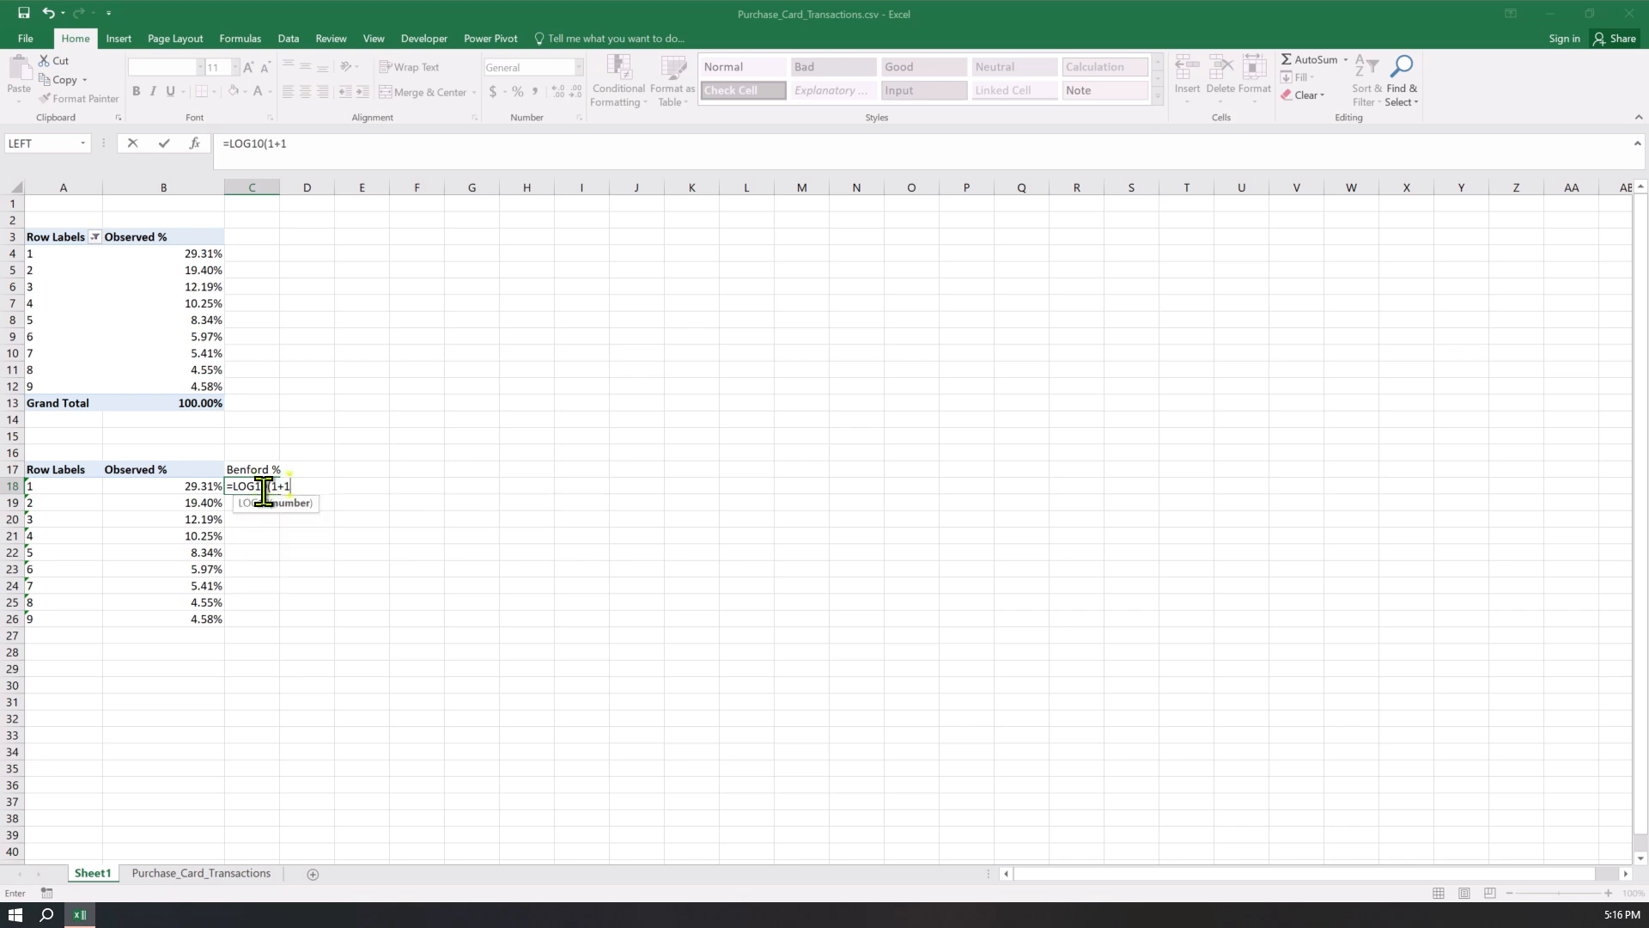
{"action": "left_click", "coordinate": [37, 488]}
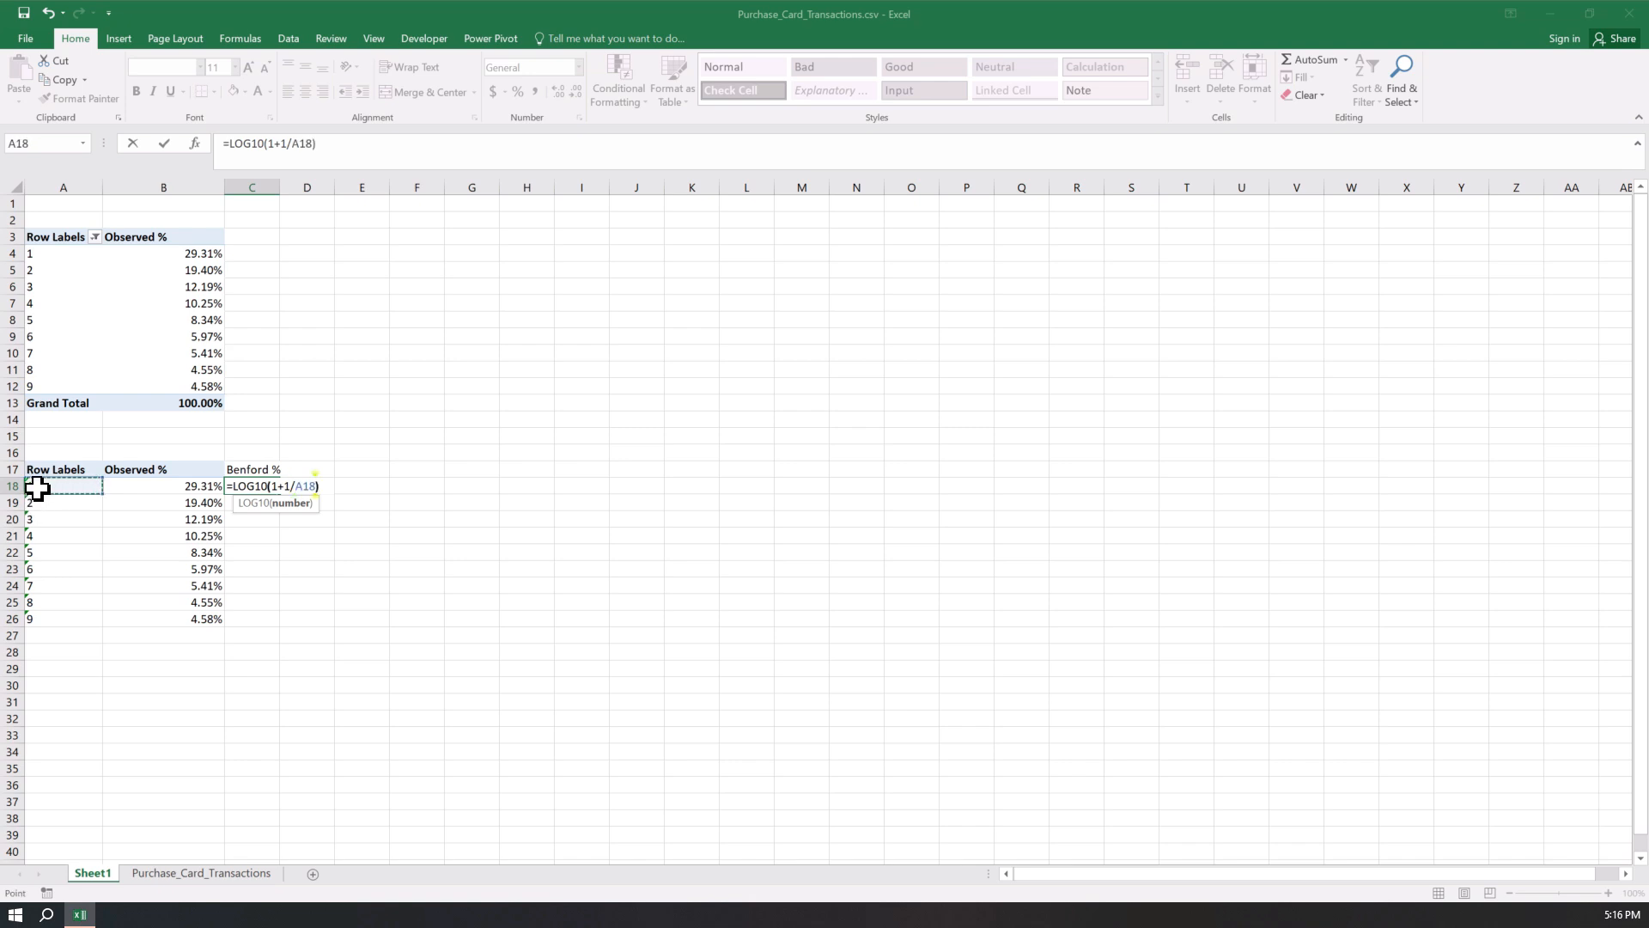
{"action": "type", "text": ")"}
{"action": "key", "text": "Return"}
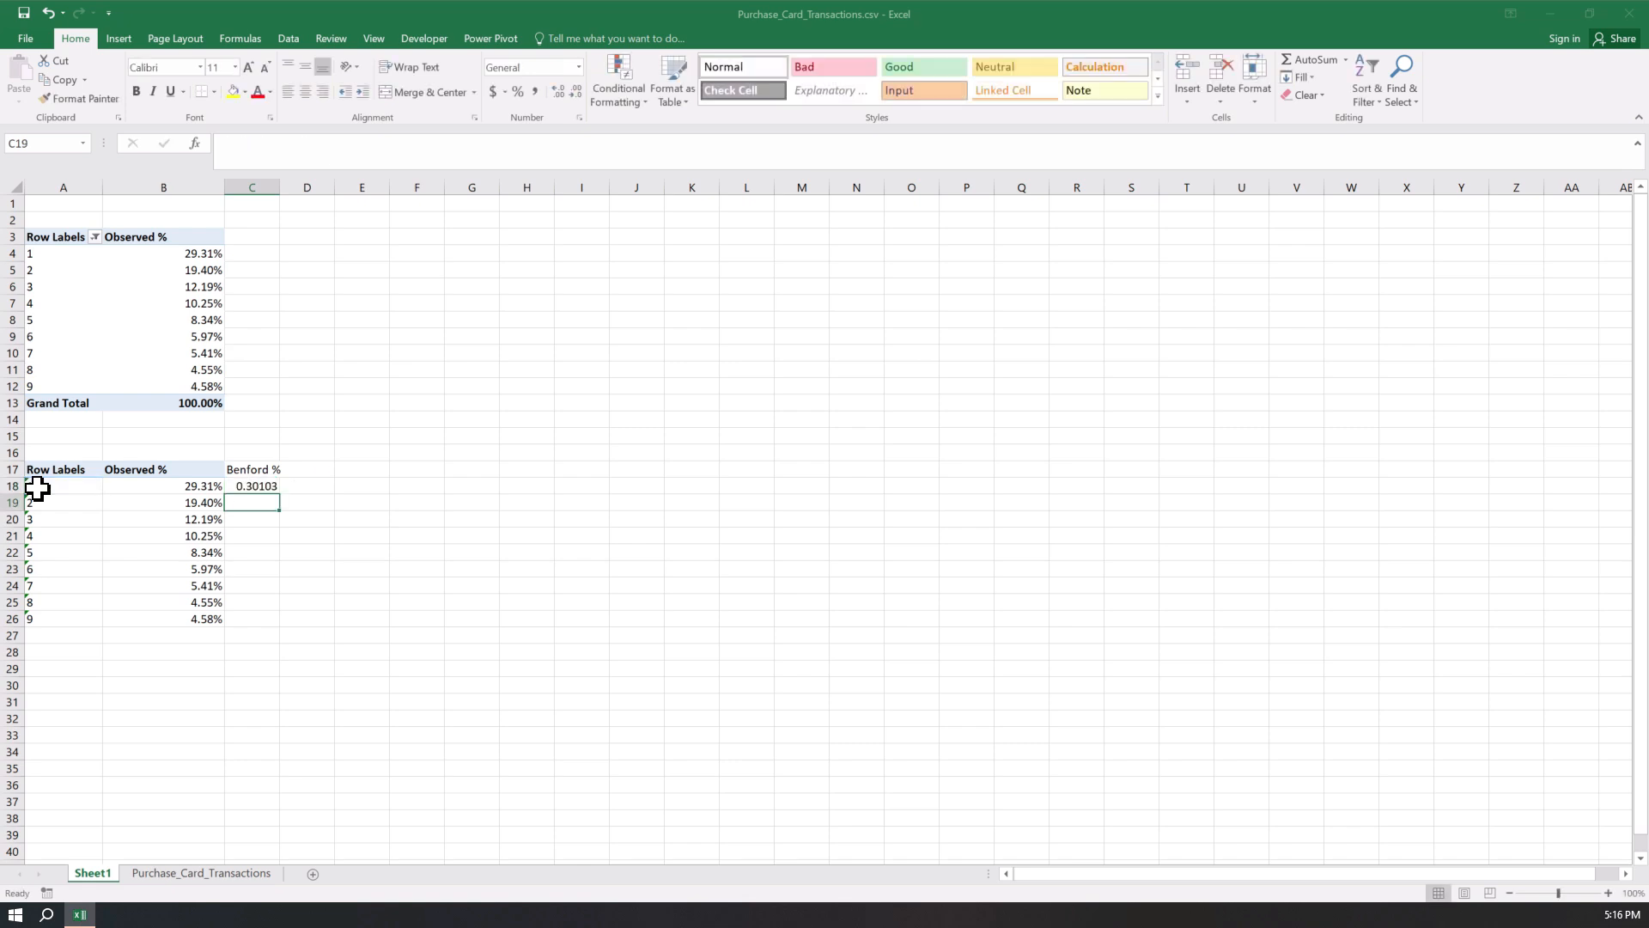
Format cell C18 as a percentage with 2 decimal places and fill its formula down to C26
{"action": "key", "text": "Up"}
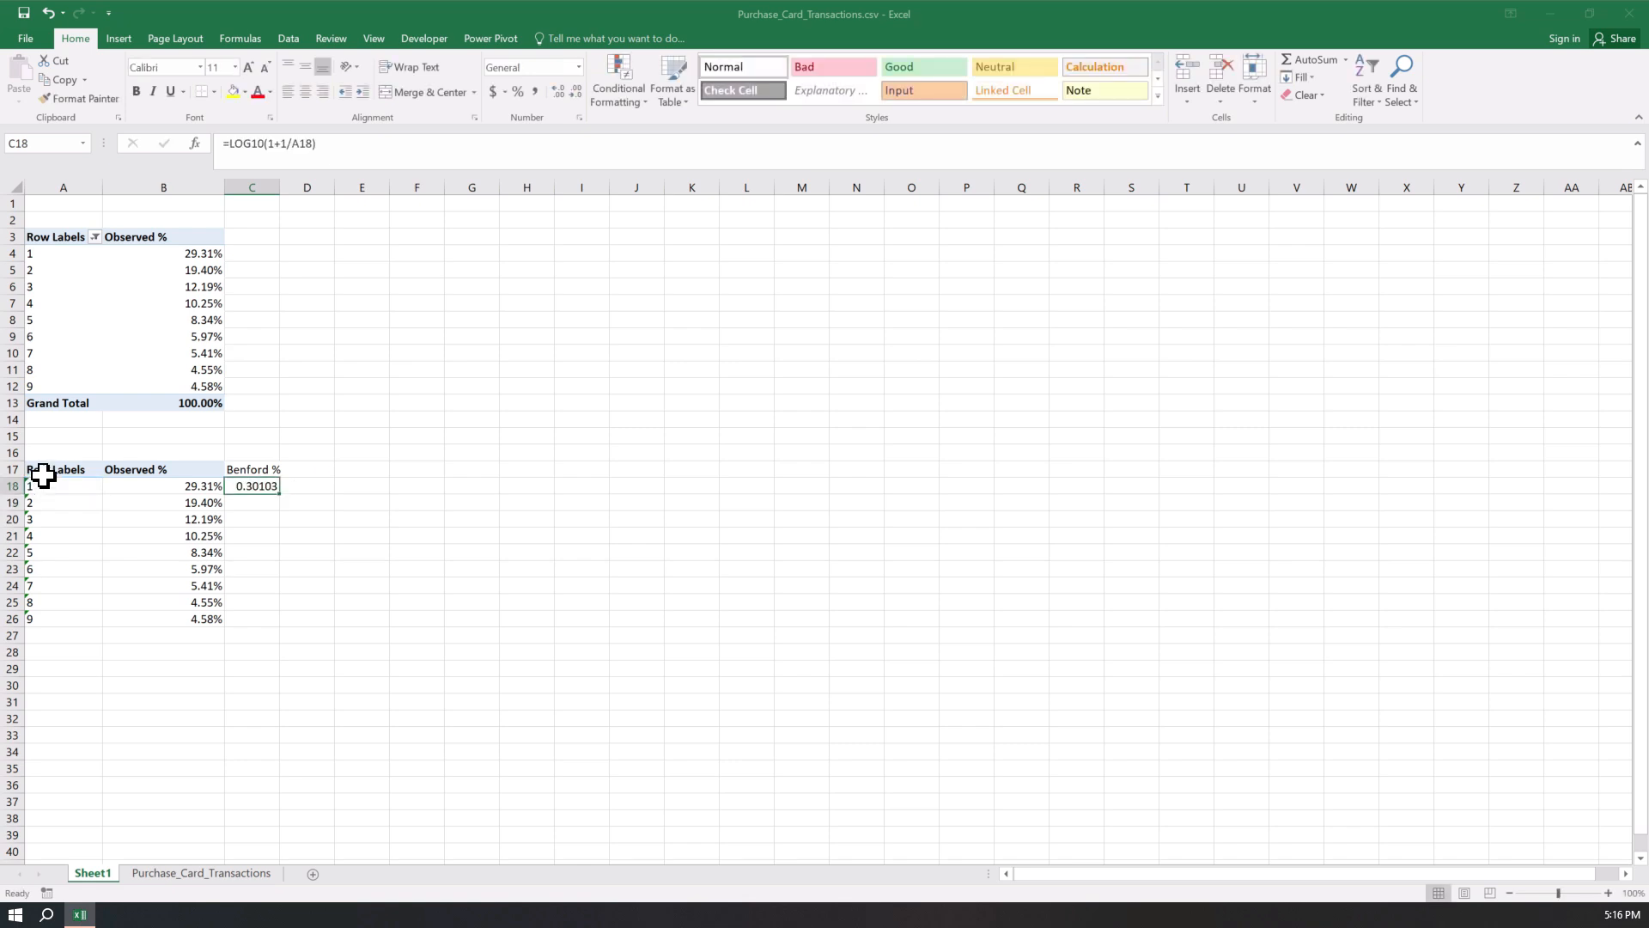
{"action": "right_click", "coordinate": [257, 487]}
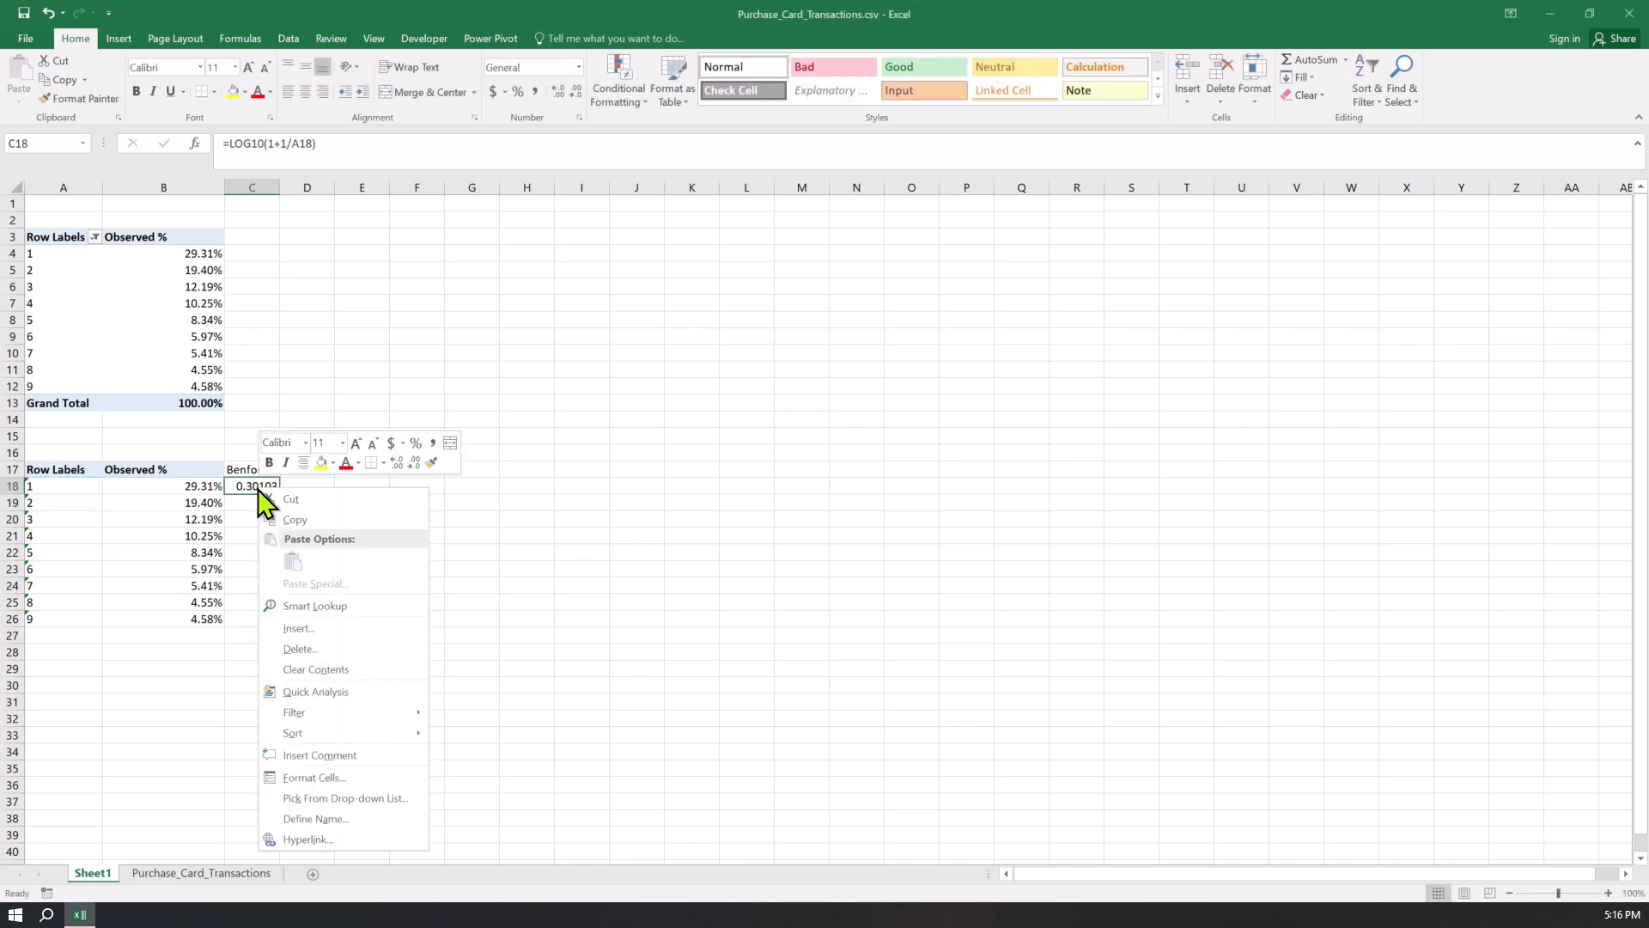
{"action": "left_click", "coordinate": [318, 777]}
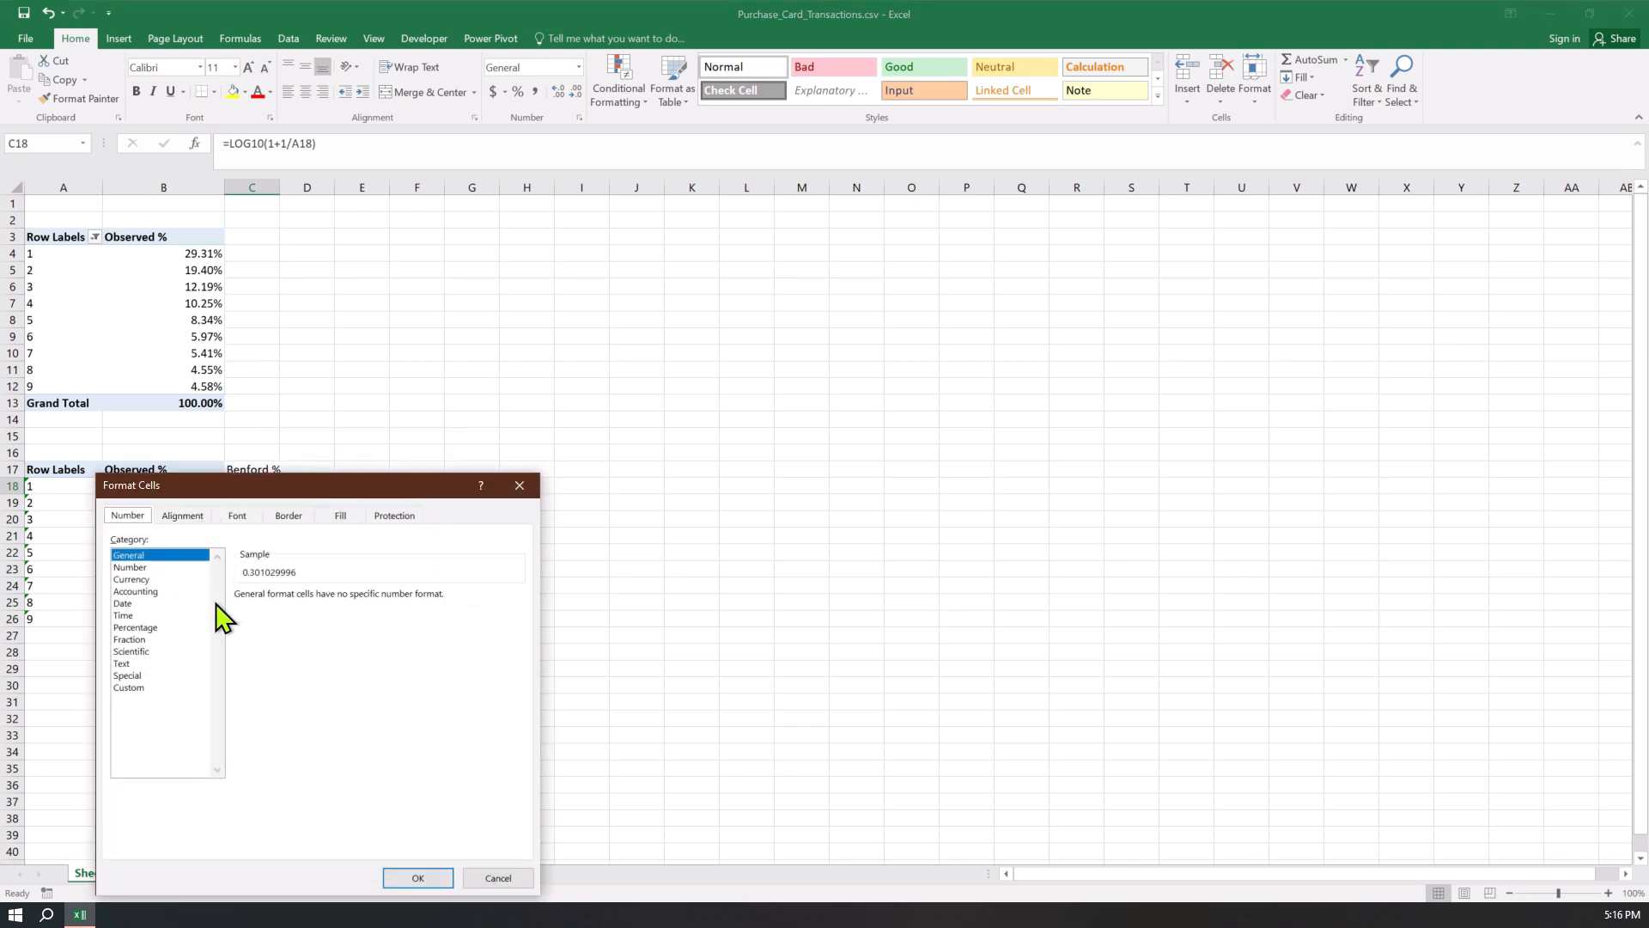
{"action": "left_click", "coordinate": [140, 628]}
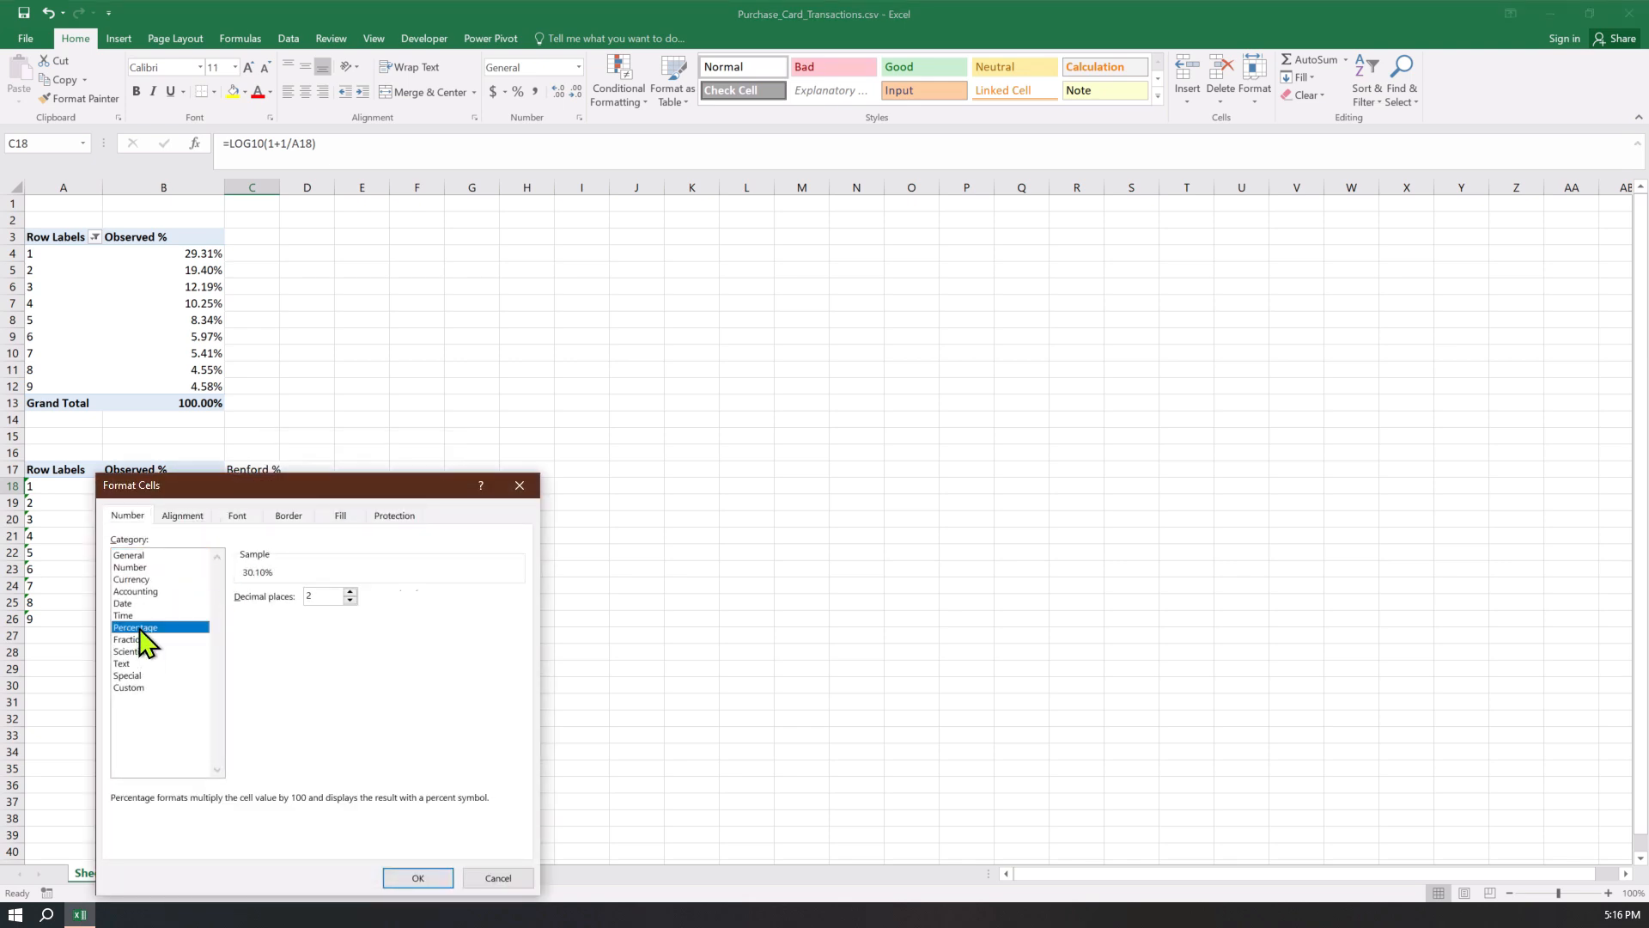
{"action": "left_click", "coordinate": [417, 877]}
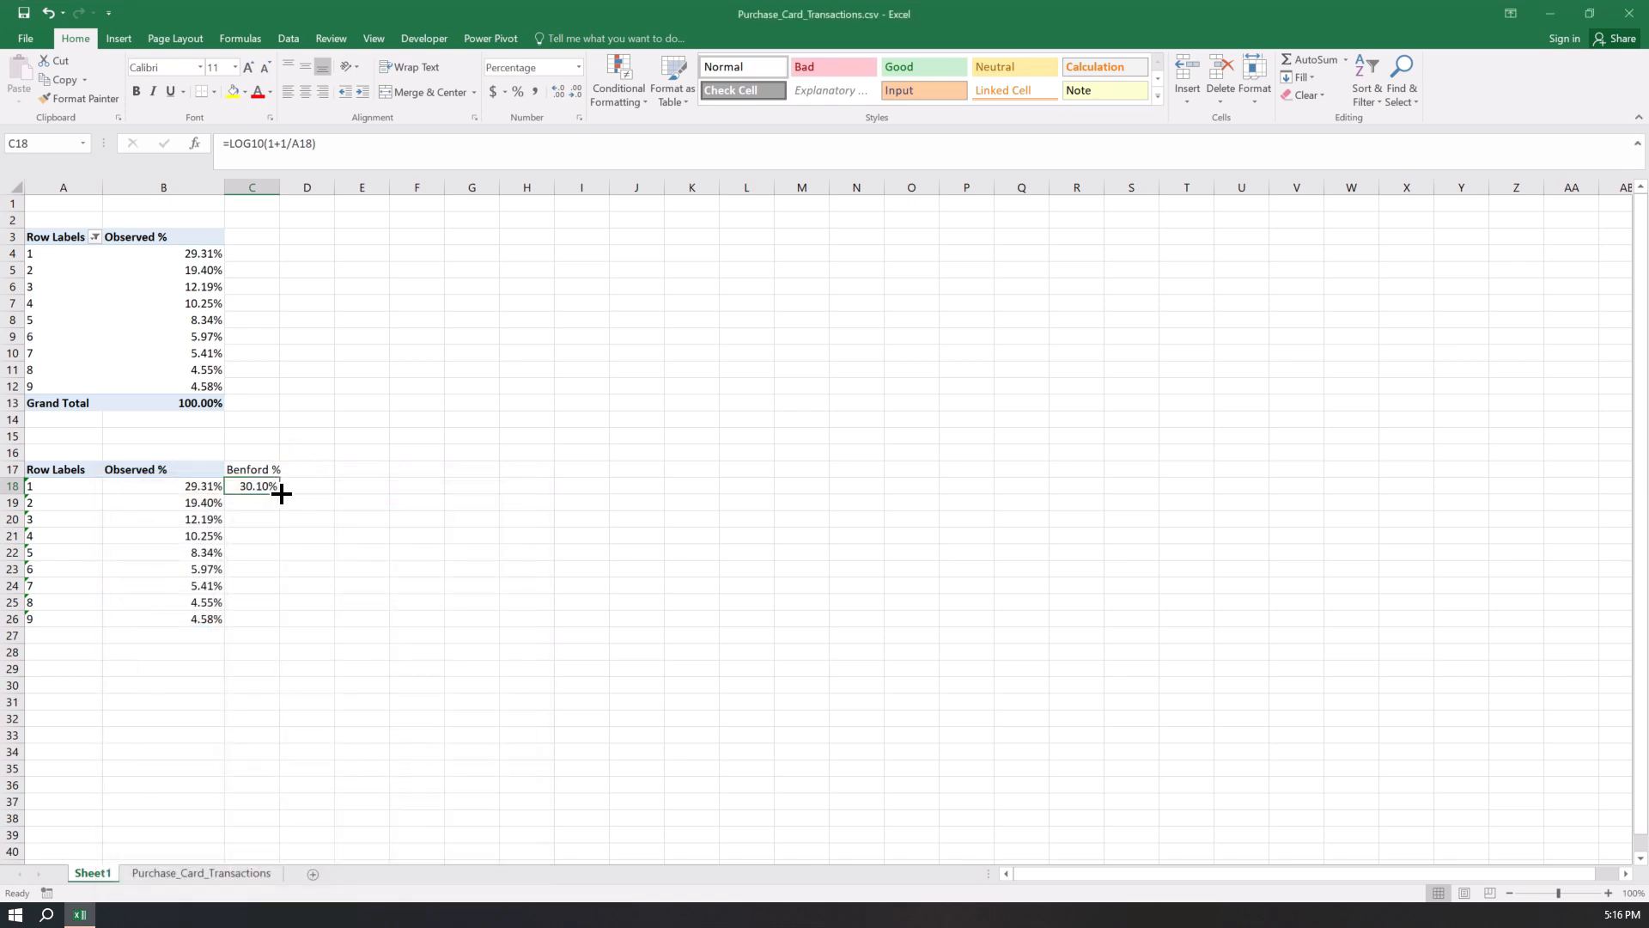
{"action": "left_click_drag", "start_coordinate": [277, 492], "coordinate": [281, 622]}
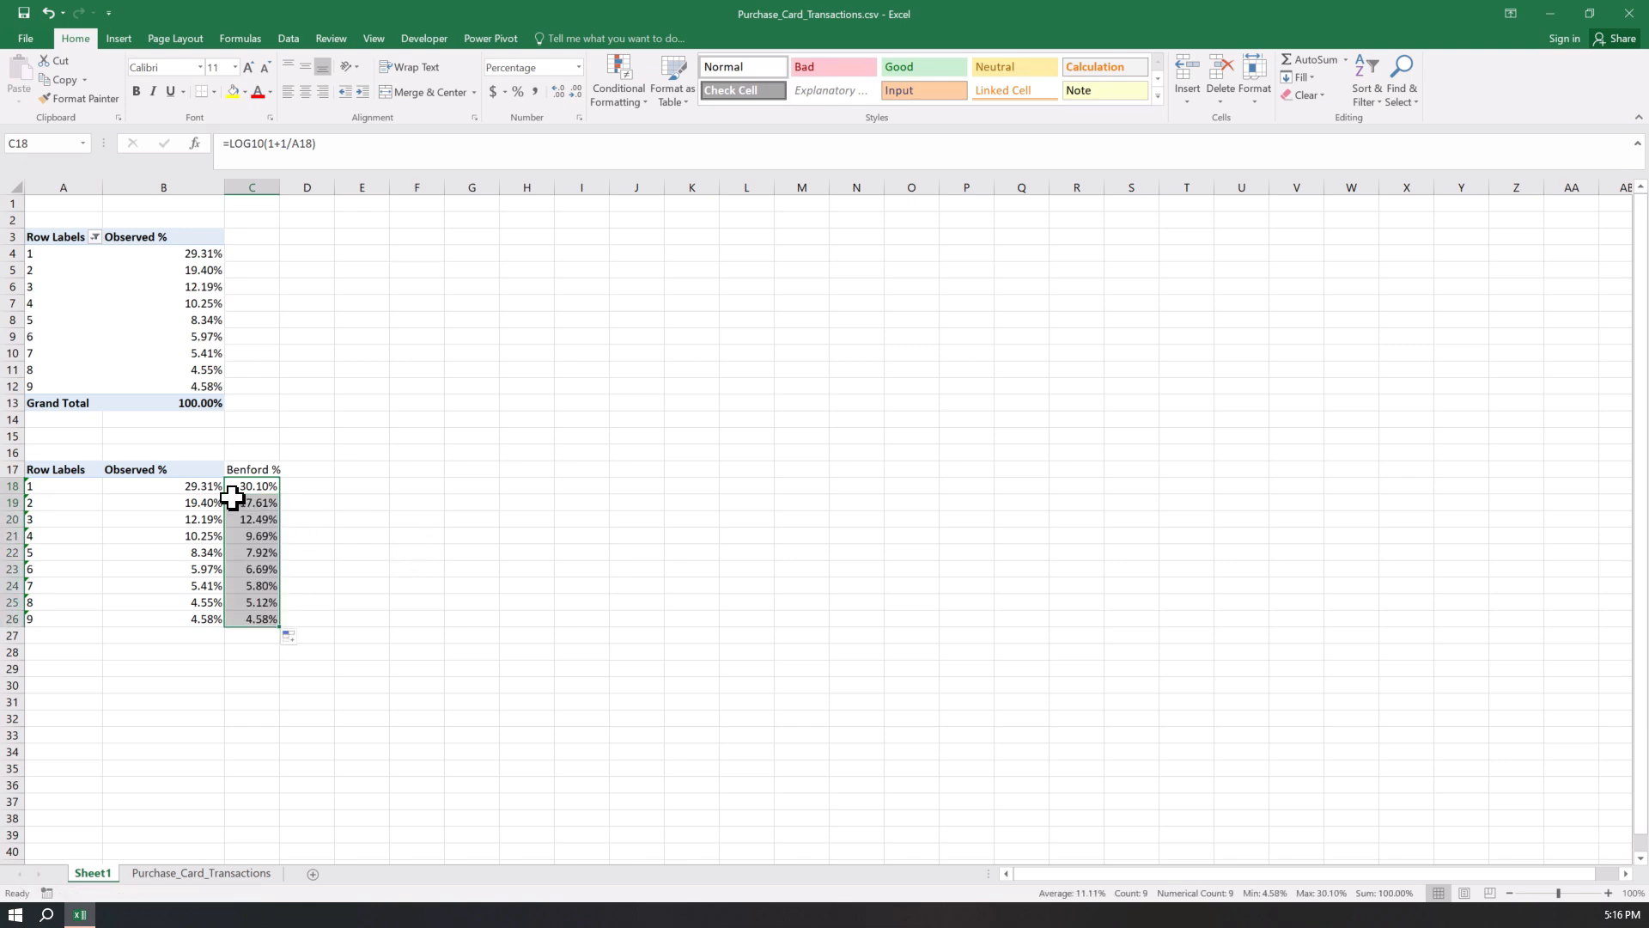
{"action": "left_click", "coordinate": [300, 469]}
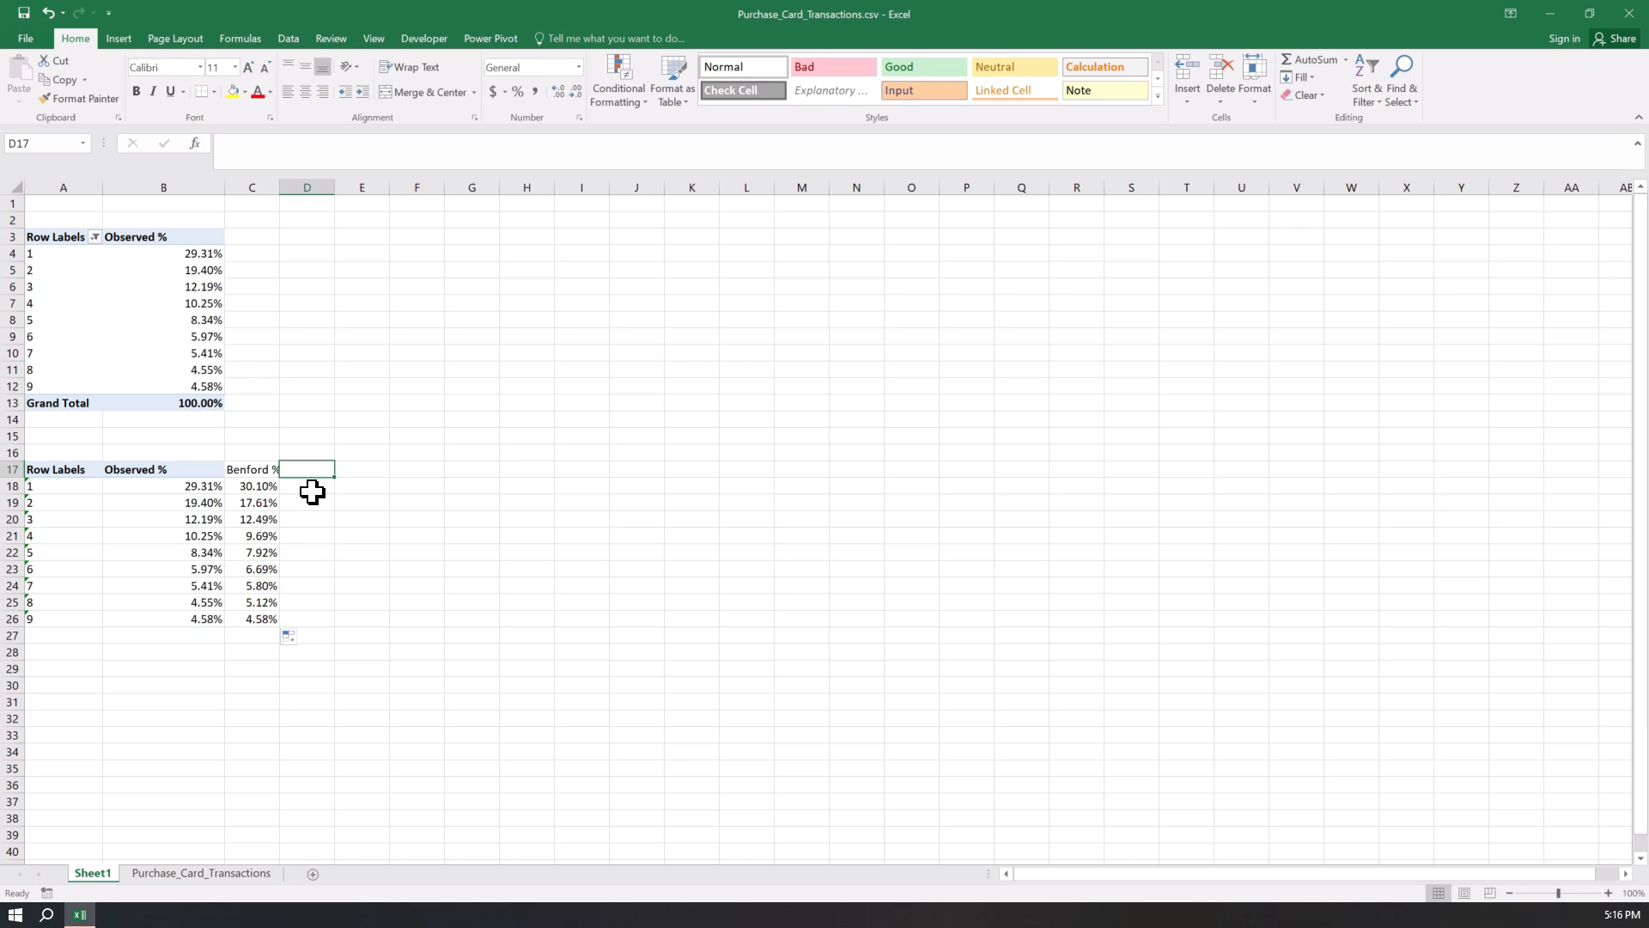
Insert a clustered column chart from the range A17:C26 and enlarge it to cover about H4:S28
{"action": "left_click", "coordinate": [50, 471]}
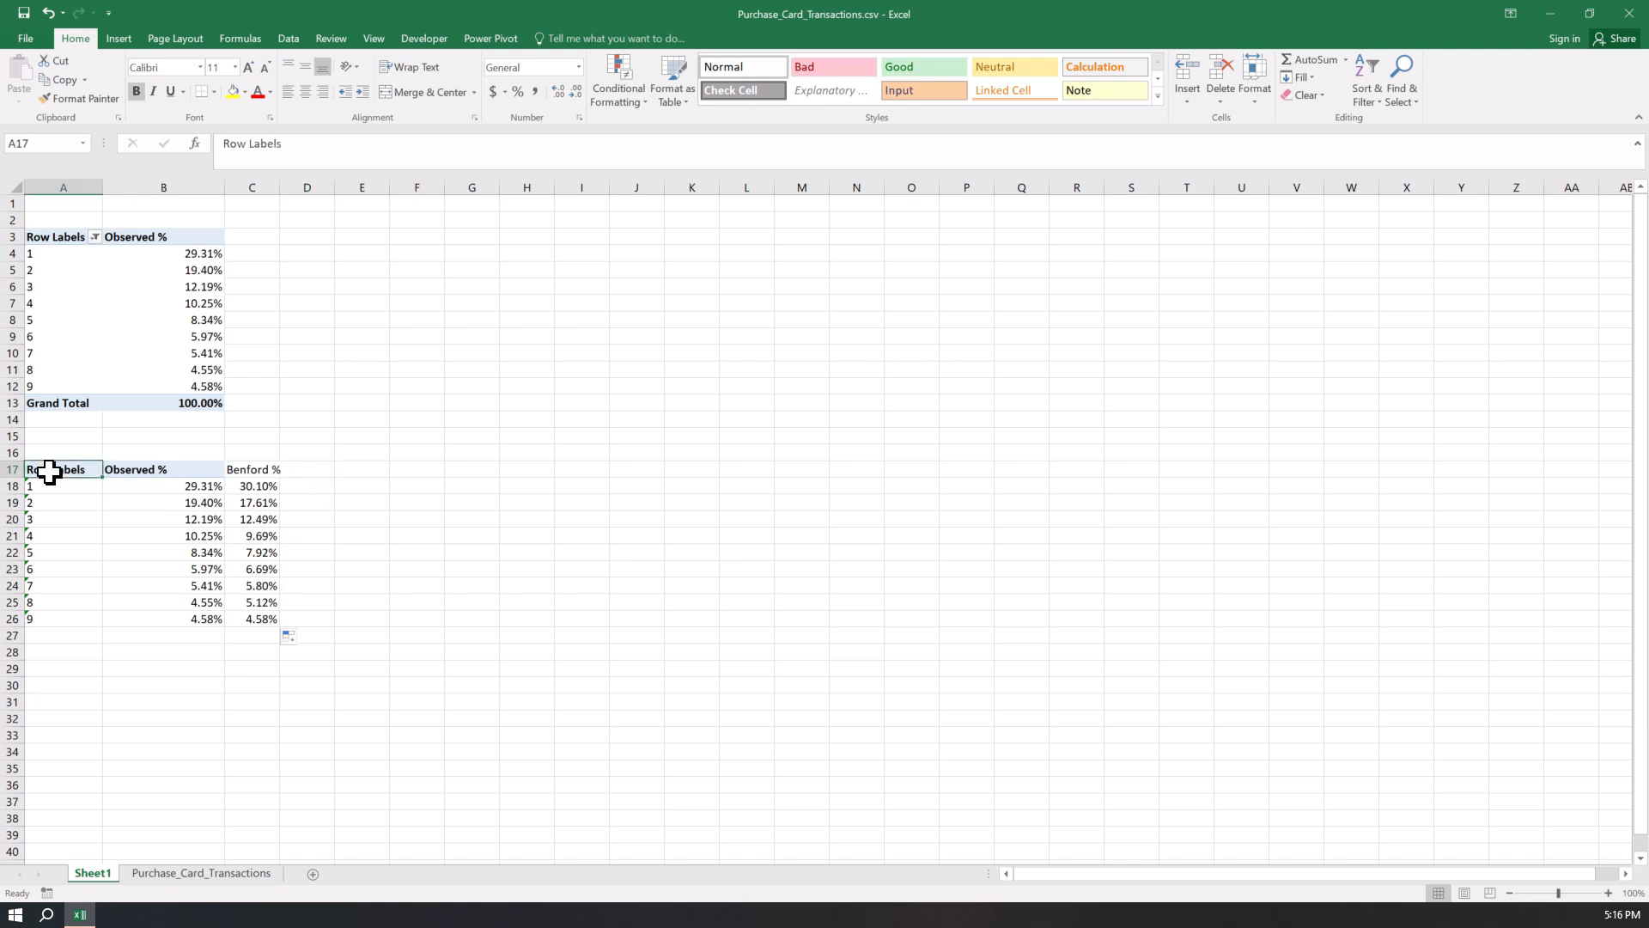
{"action": "key", "text": "shift+Right"}
{"action": "key", "text": "shift+Right"}
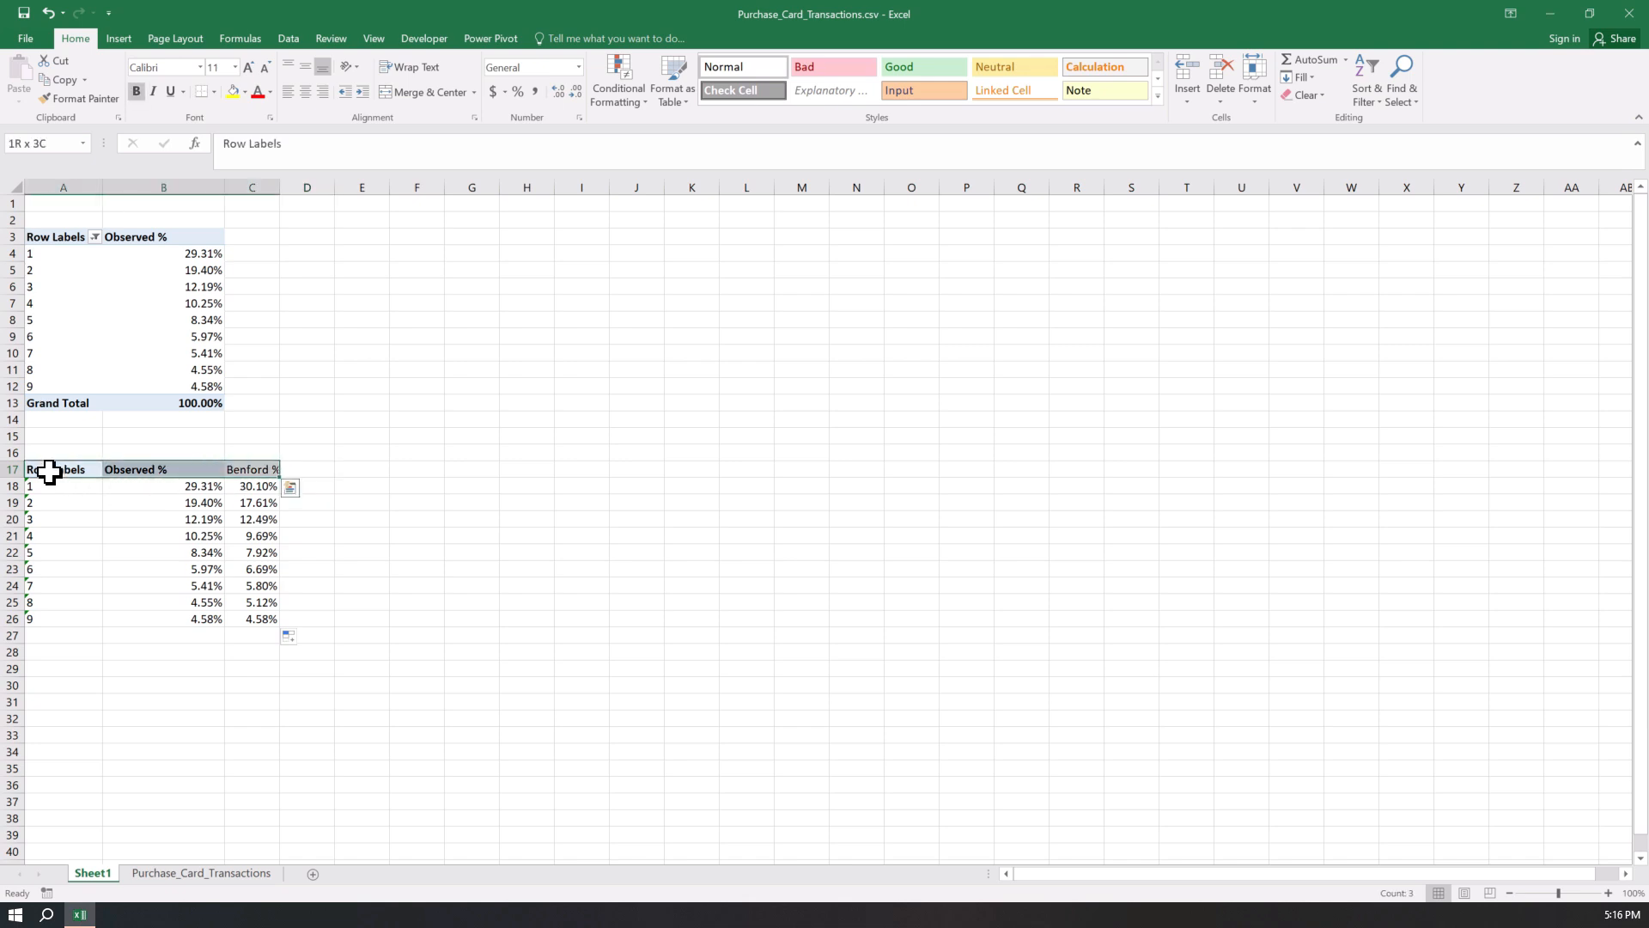
{"action": "key", "text": "shift+Down"}
{"action": "key", "text": "shift+Down"}
{"action": "key", "text": "shift+Down"}
{"action": "key", "text": "shift+Down"}
{"action": "key", "text": "shift+Down"}
{"action": "key", "text": "shift+Down"}
{"action": "key", "text": "shift+Down"}
{"action": "key", "text": "shift+Down"}
{"action": "key", "text": "shift+Down"}
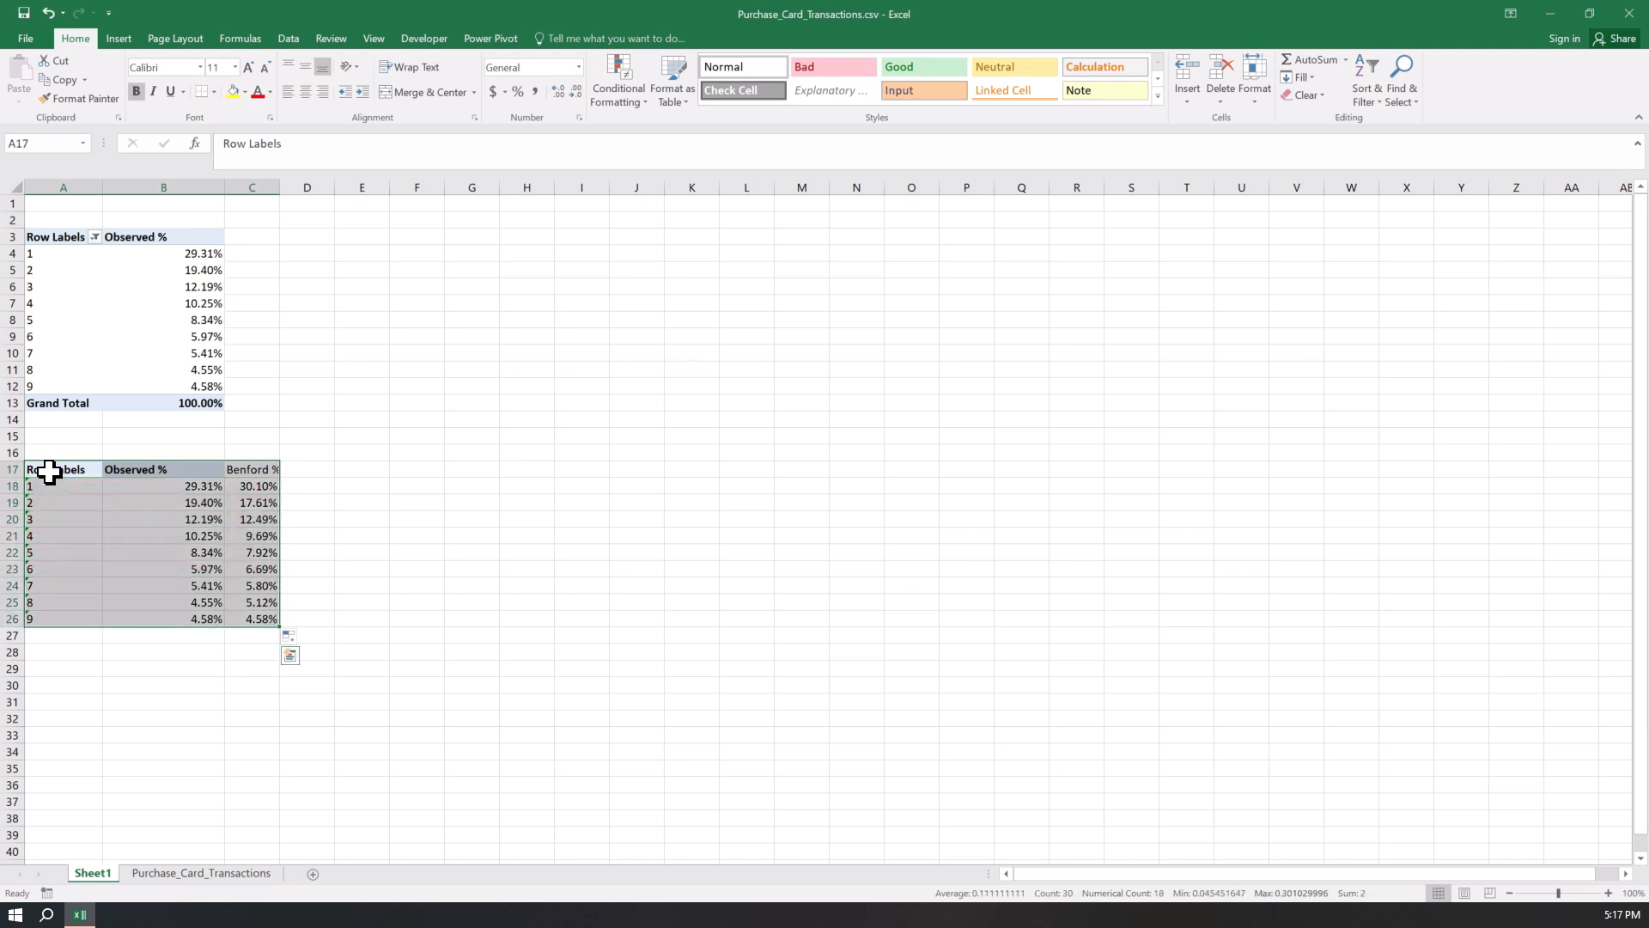
{"action": "left_click", "coordinate": [118, 40]}
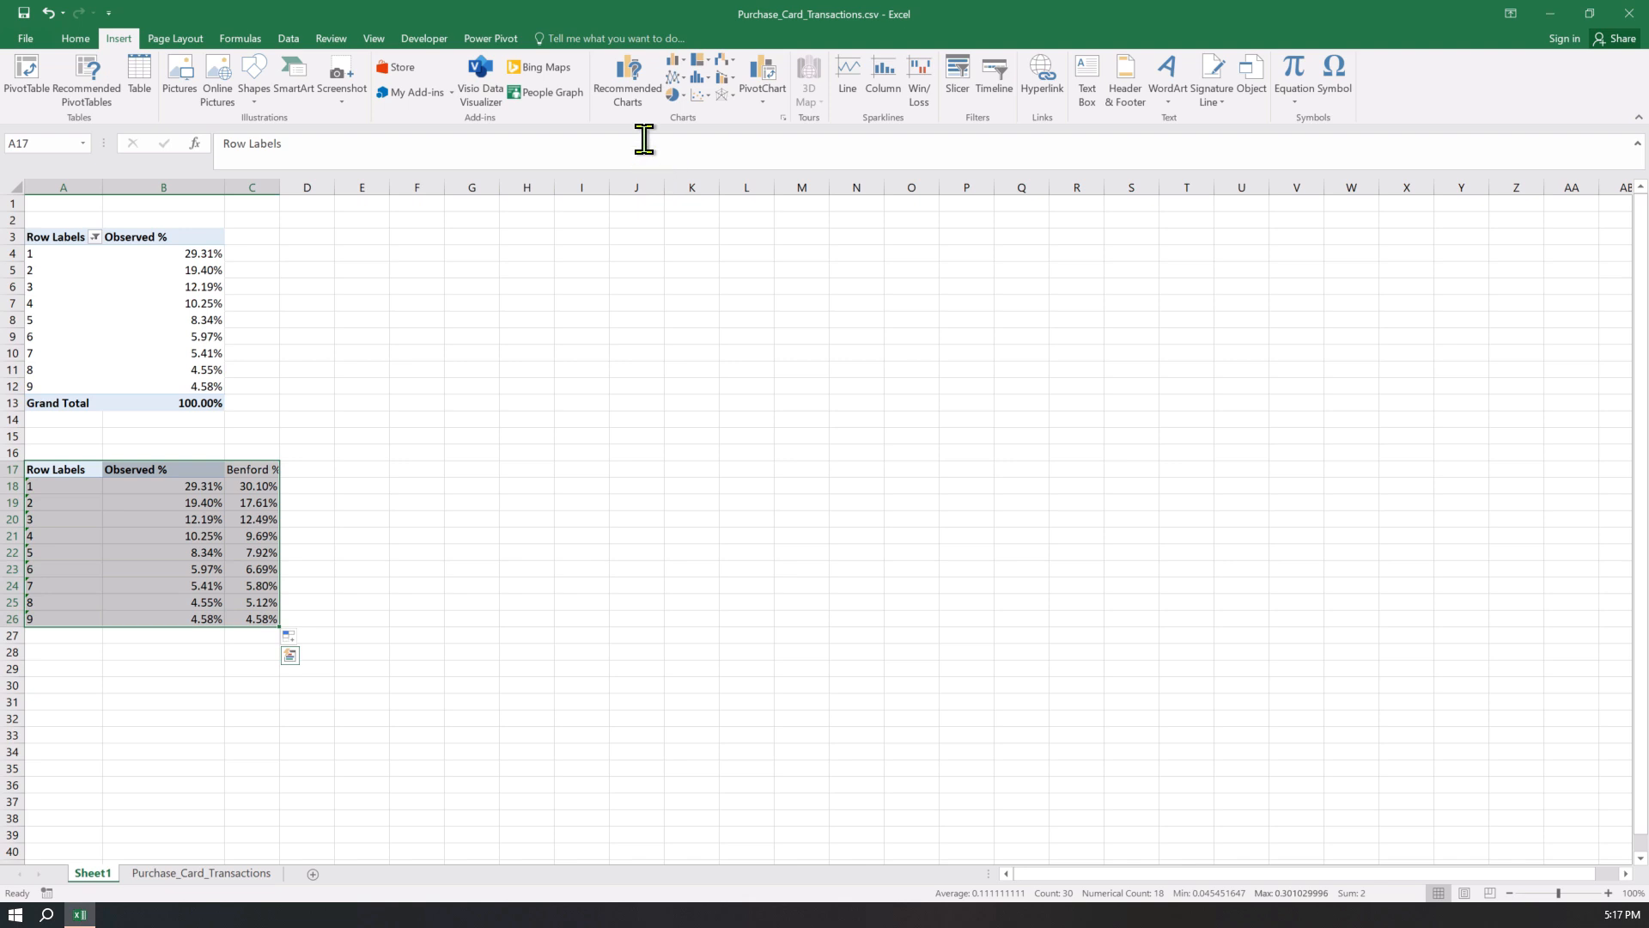
{"action": "left_click", "coordinate": [636, 93]}
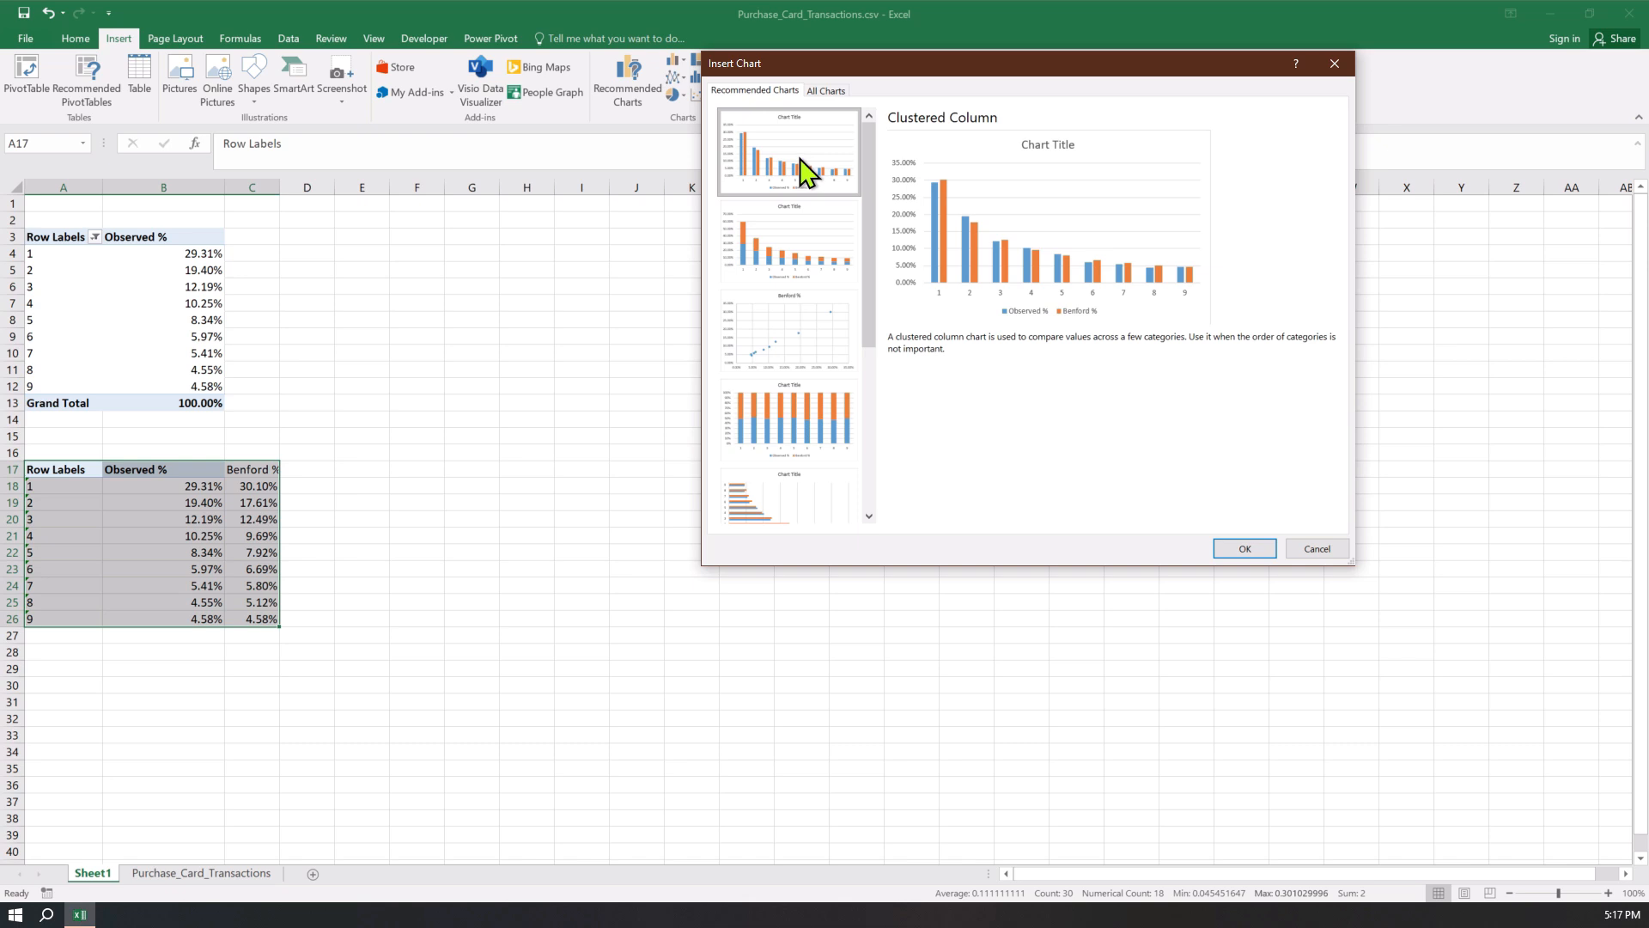
{"action": "left_click", "coordinate": [1241, 552]}
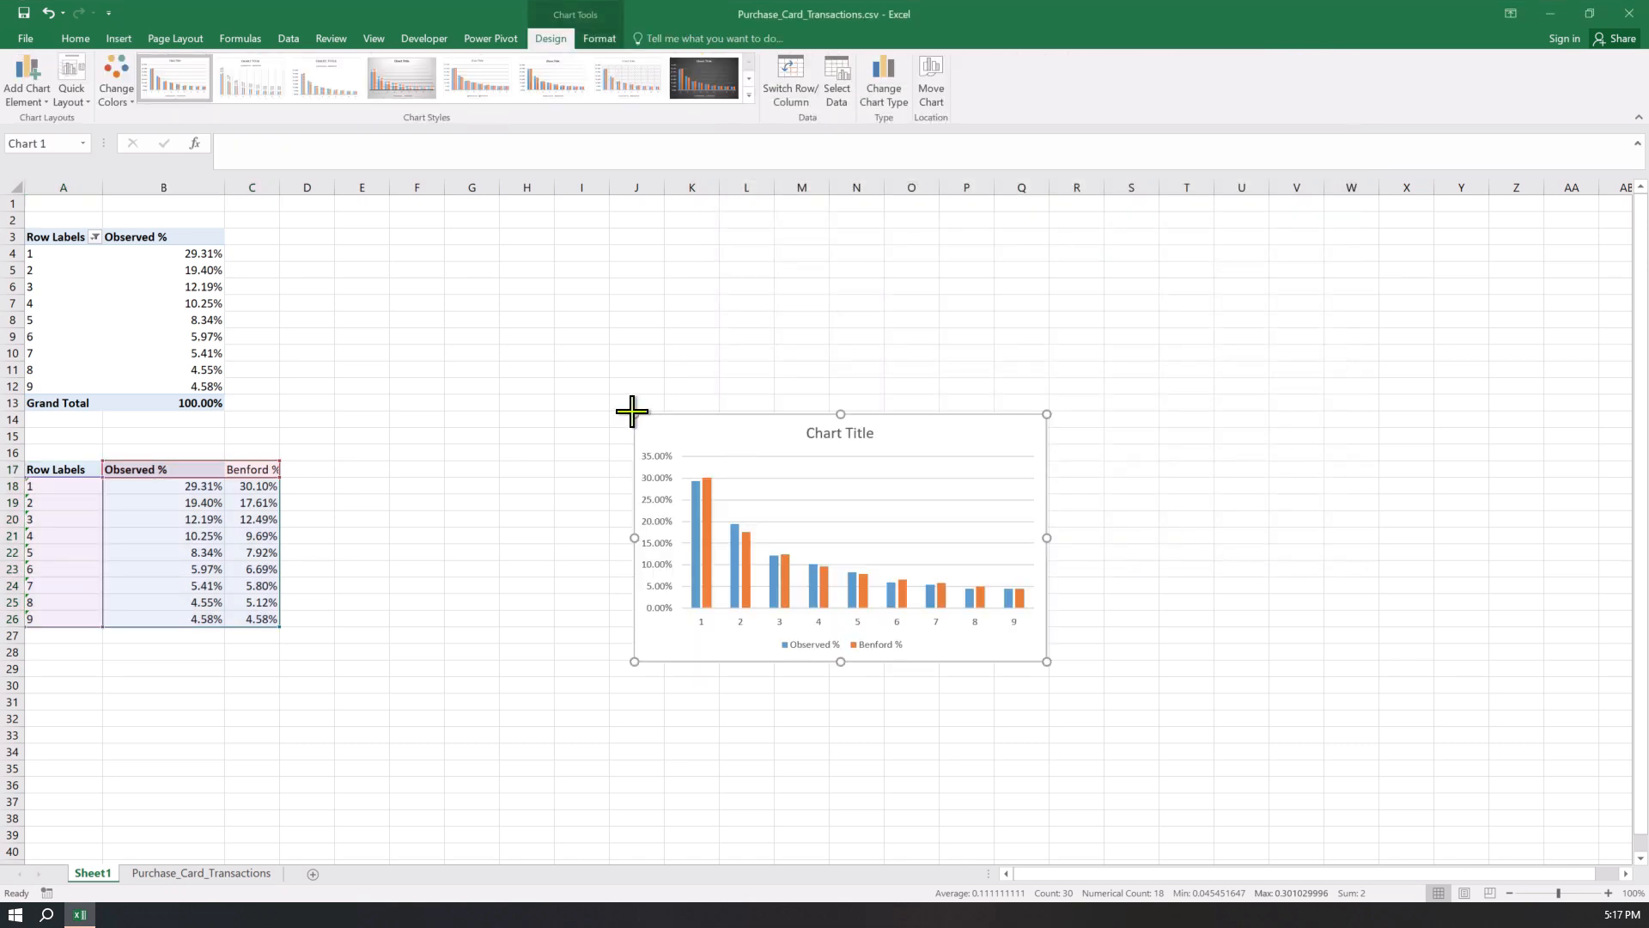
{"action": "left_click_drag", "start_coordinate": [634, 414], "coordinate": [490, 255]}
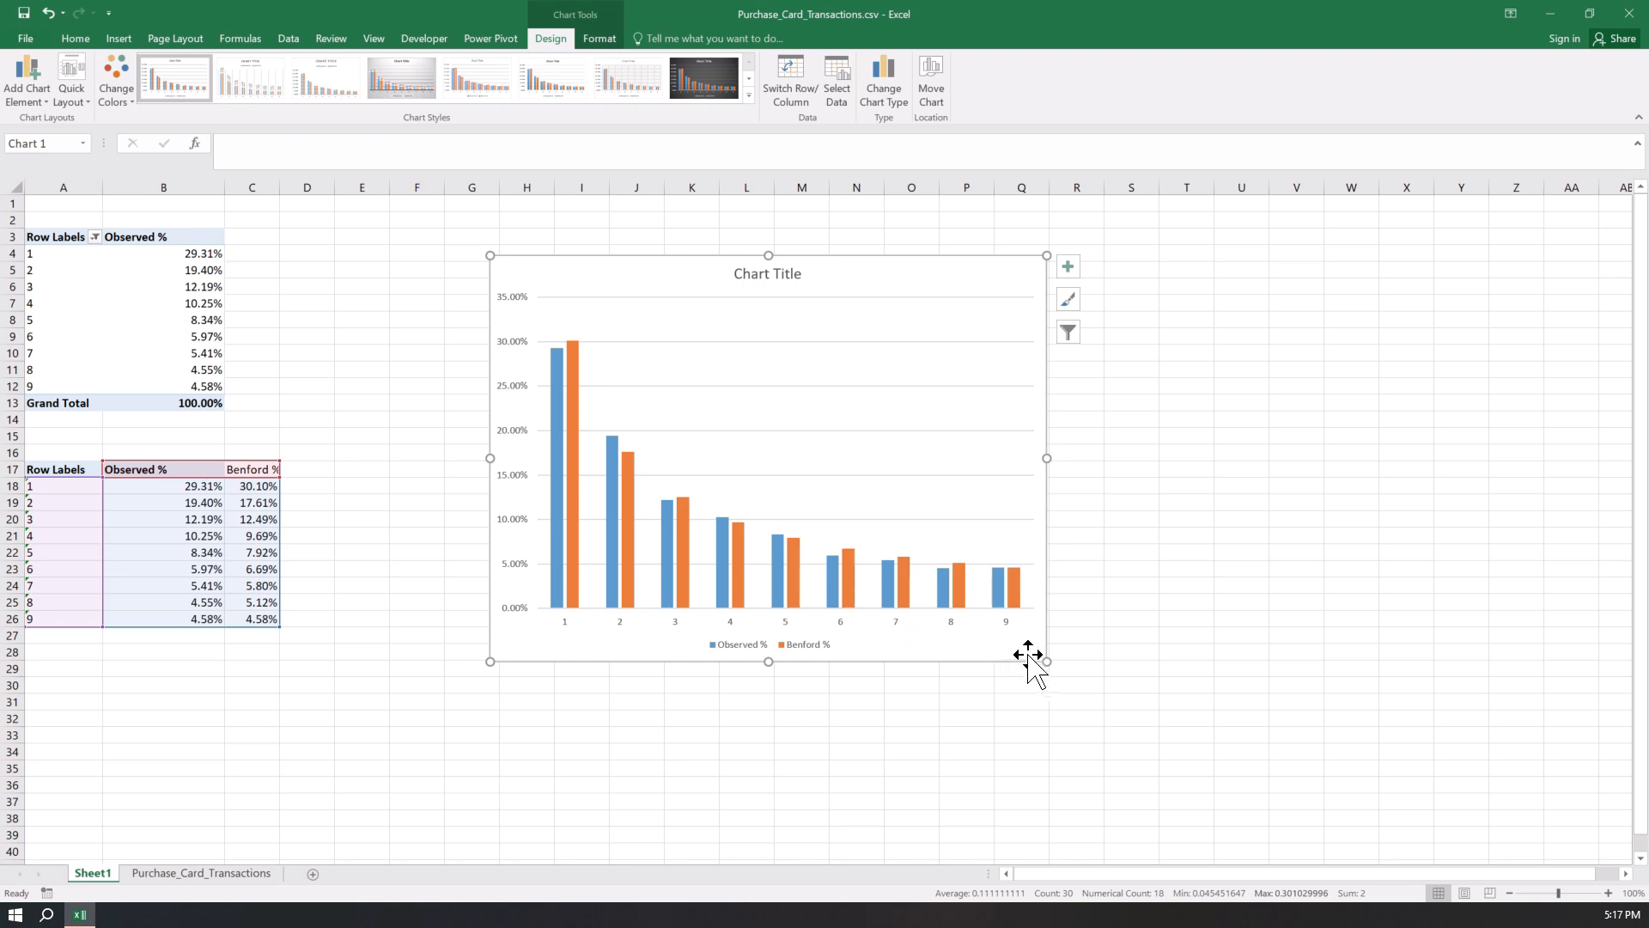
{"action": "left_click_drag", "start_coordinate": [1046, 661], "coordinate": [1135, 667]}
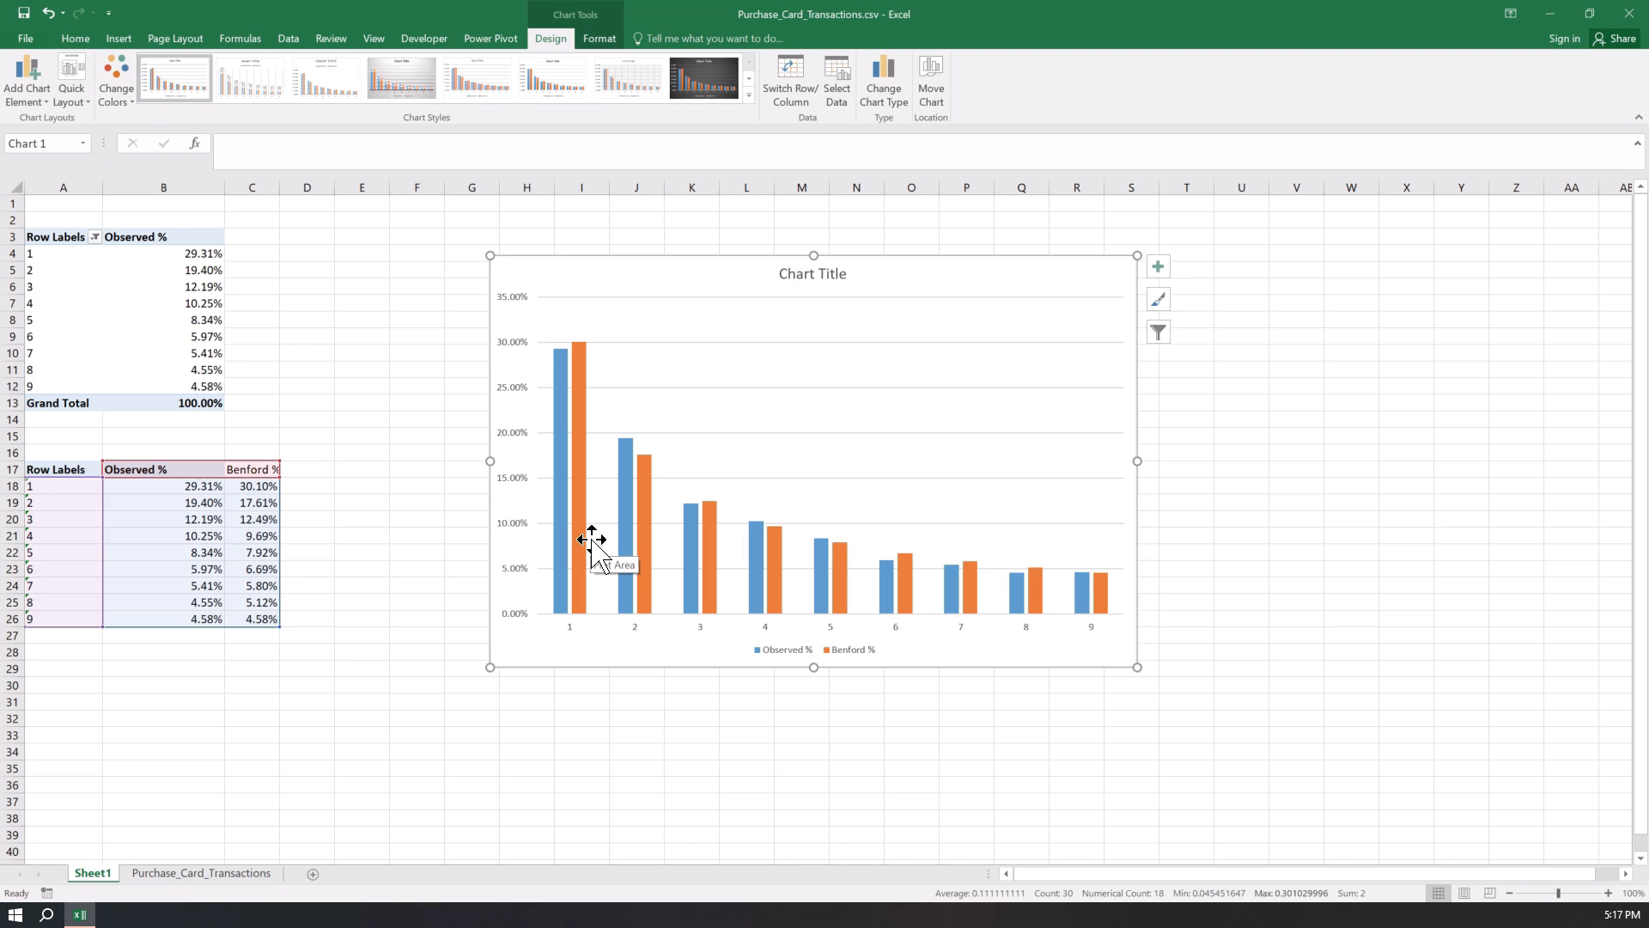
Remove the chart title, add data labels inside the ends of the columns, and deselect the chart
{"action": "left_click", "coordinate": [1157, 267]}
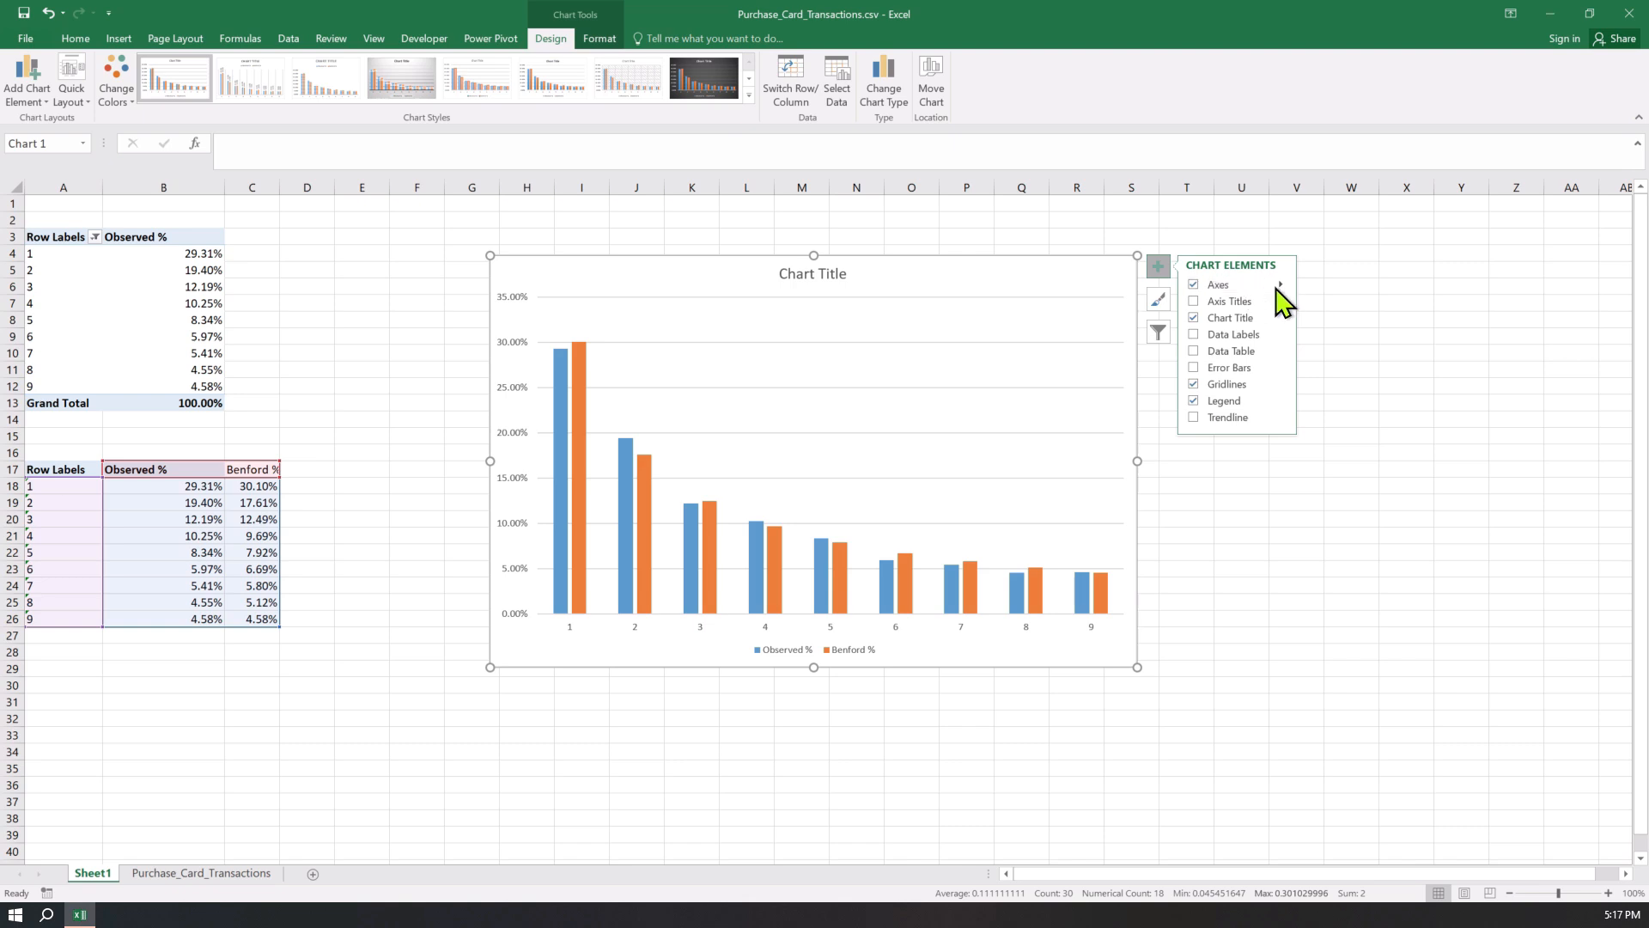
{"action": "left_click", "coordinate": [1194, 319]}
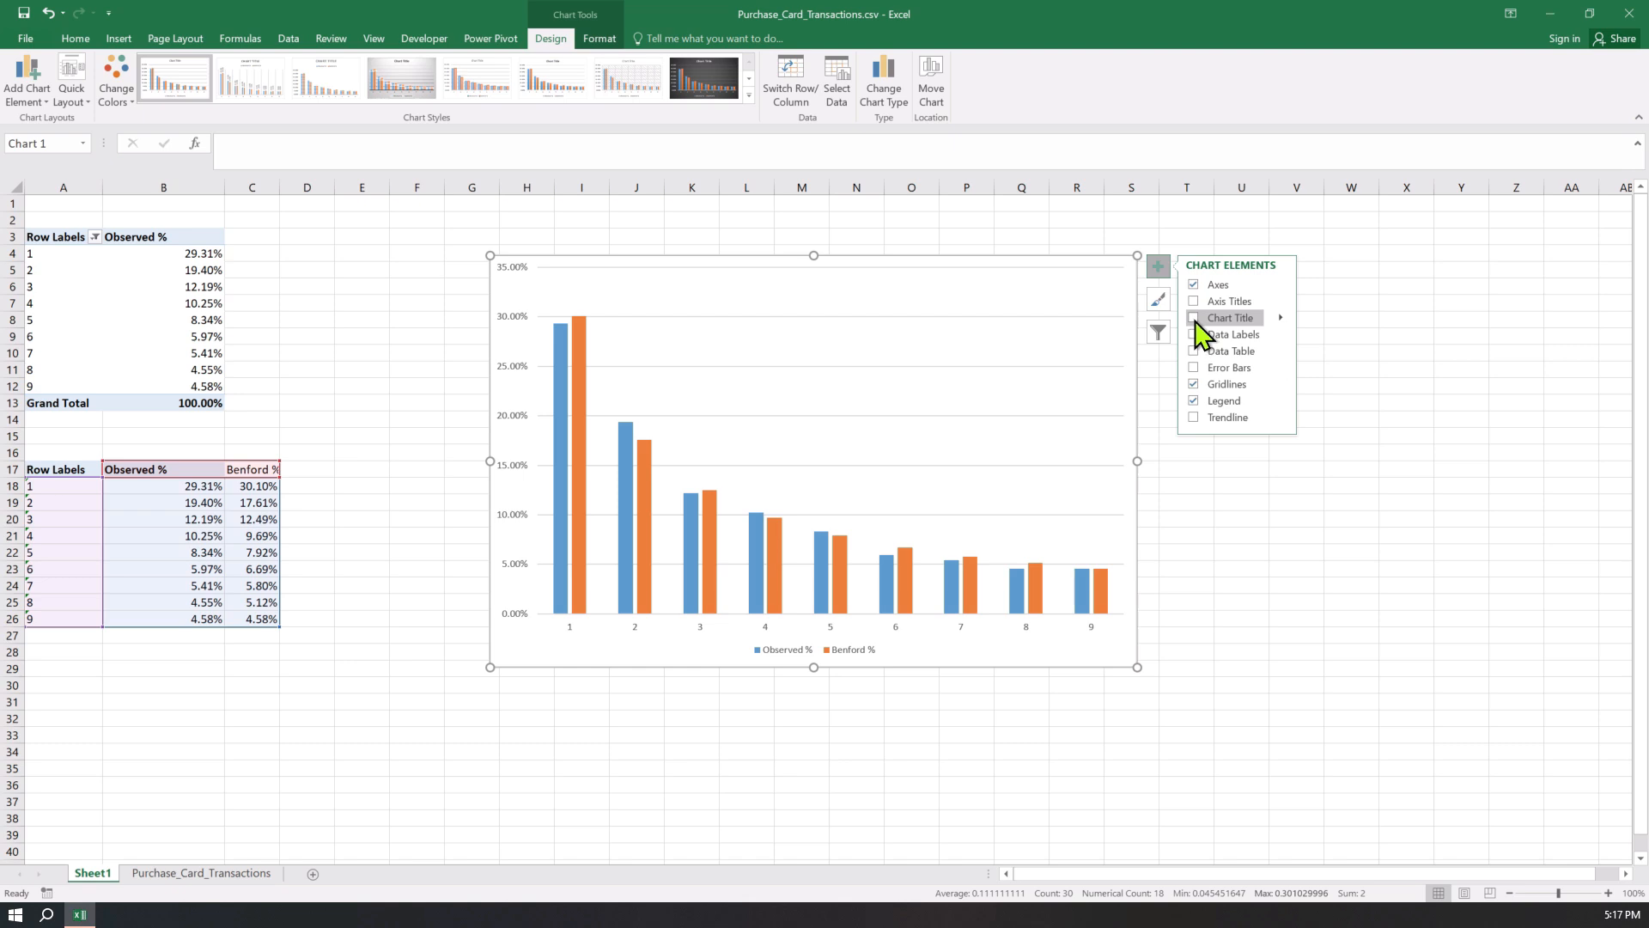
{"action": "left_click", "coordinate": [1194, 335]}
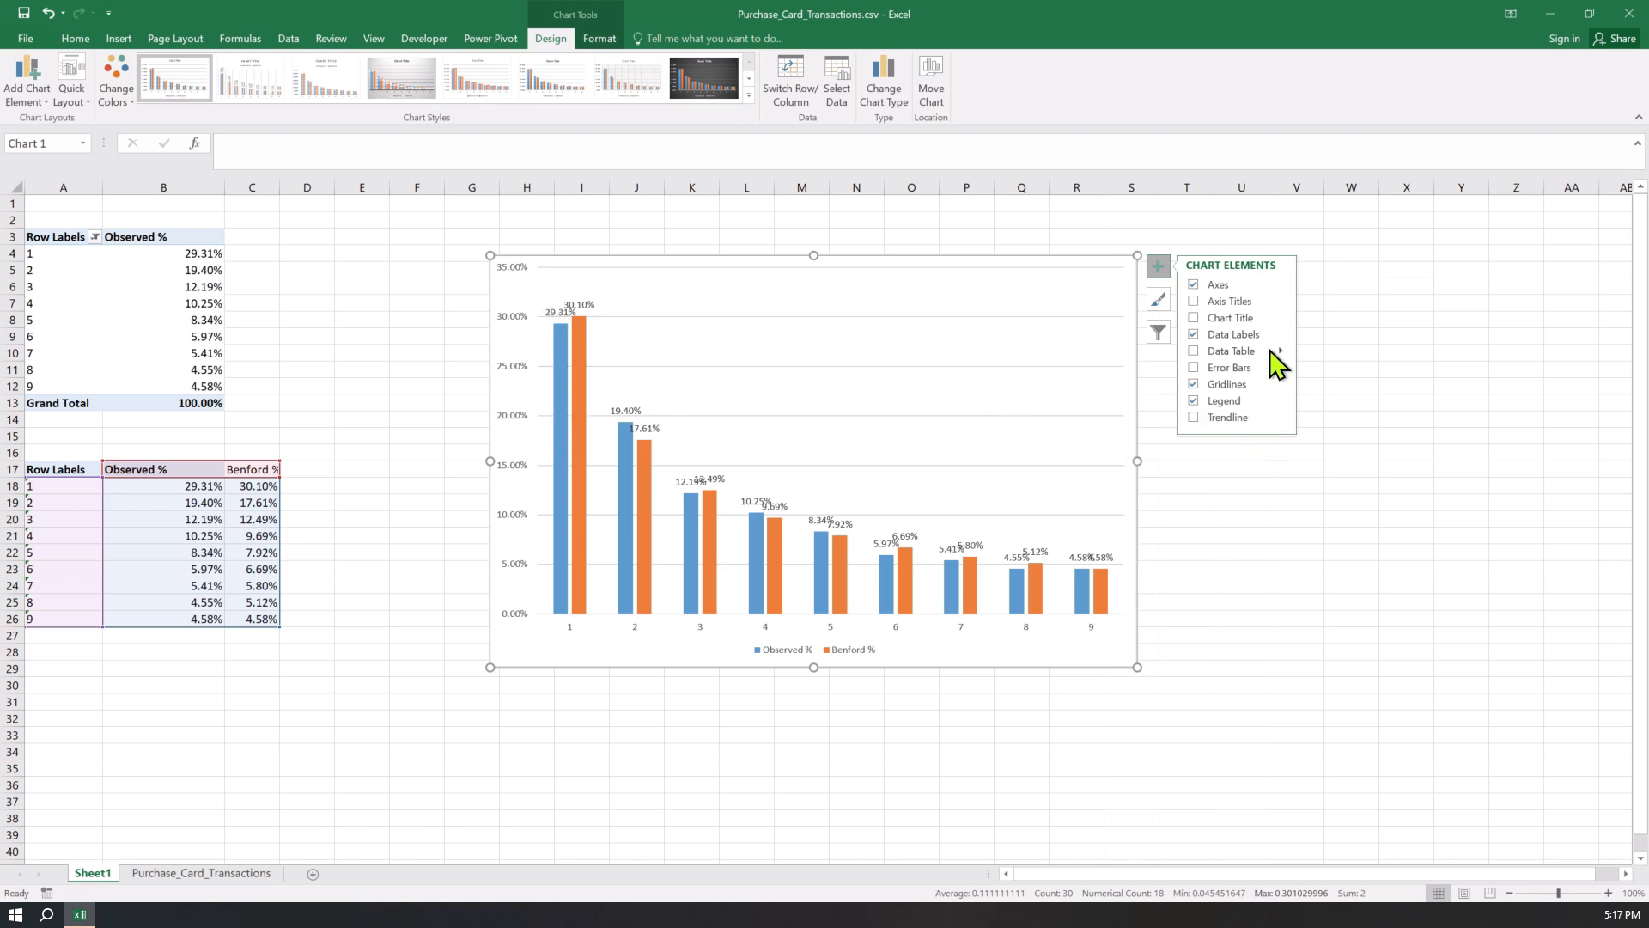
{"action": "left_click", "coordinate": [1460, 571]}
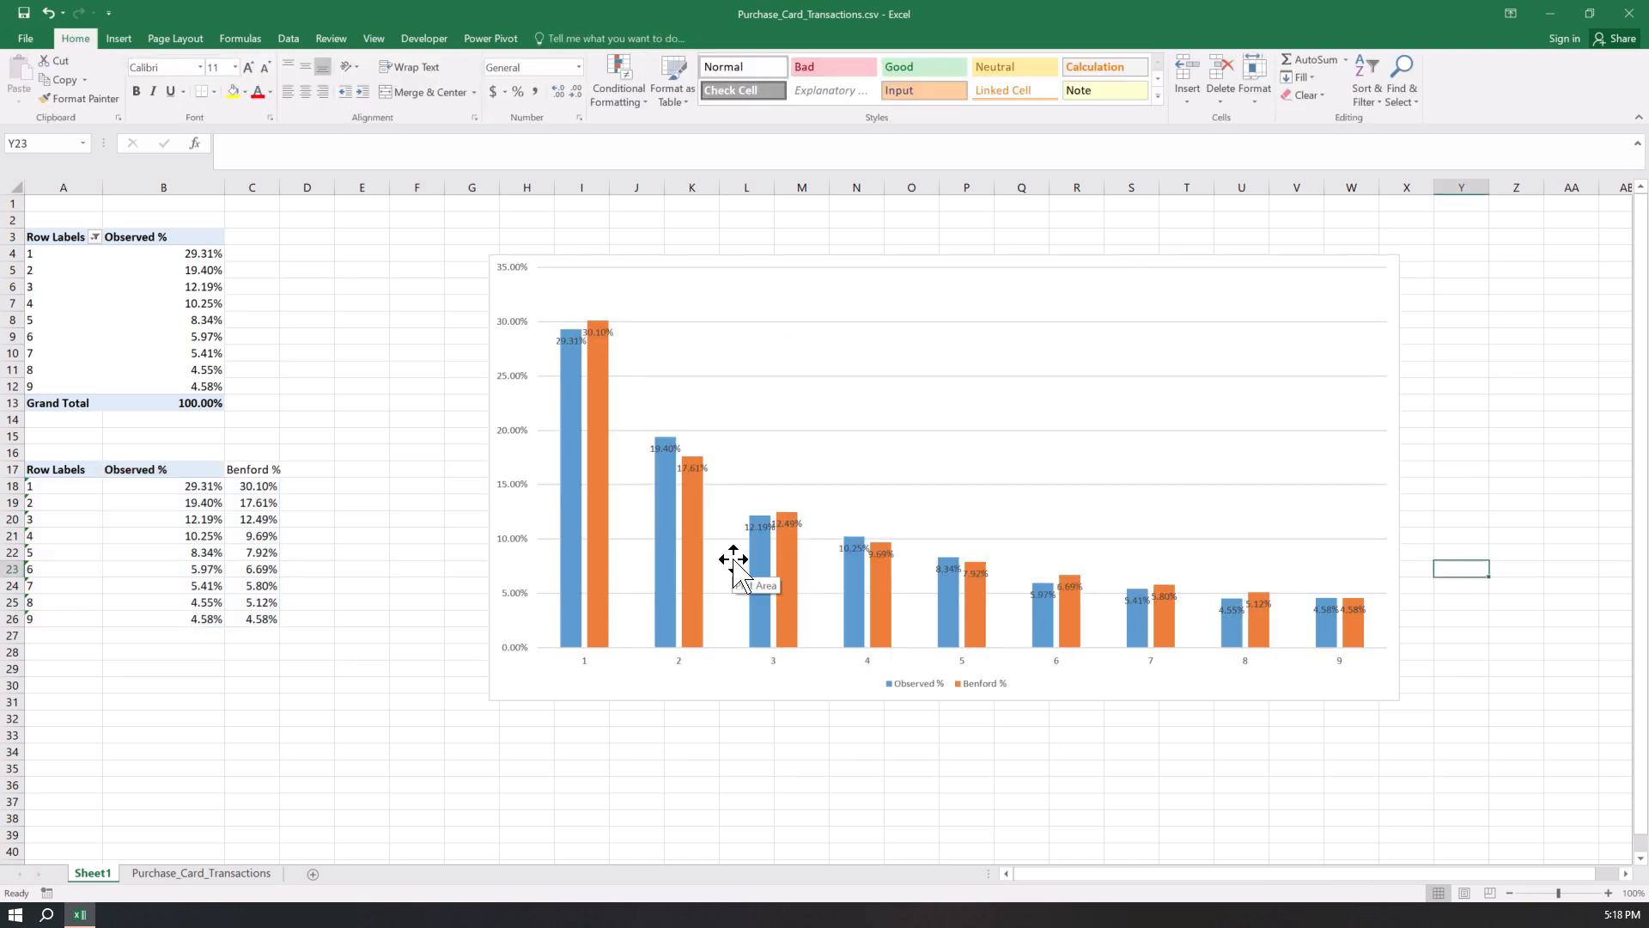